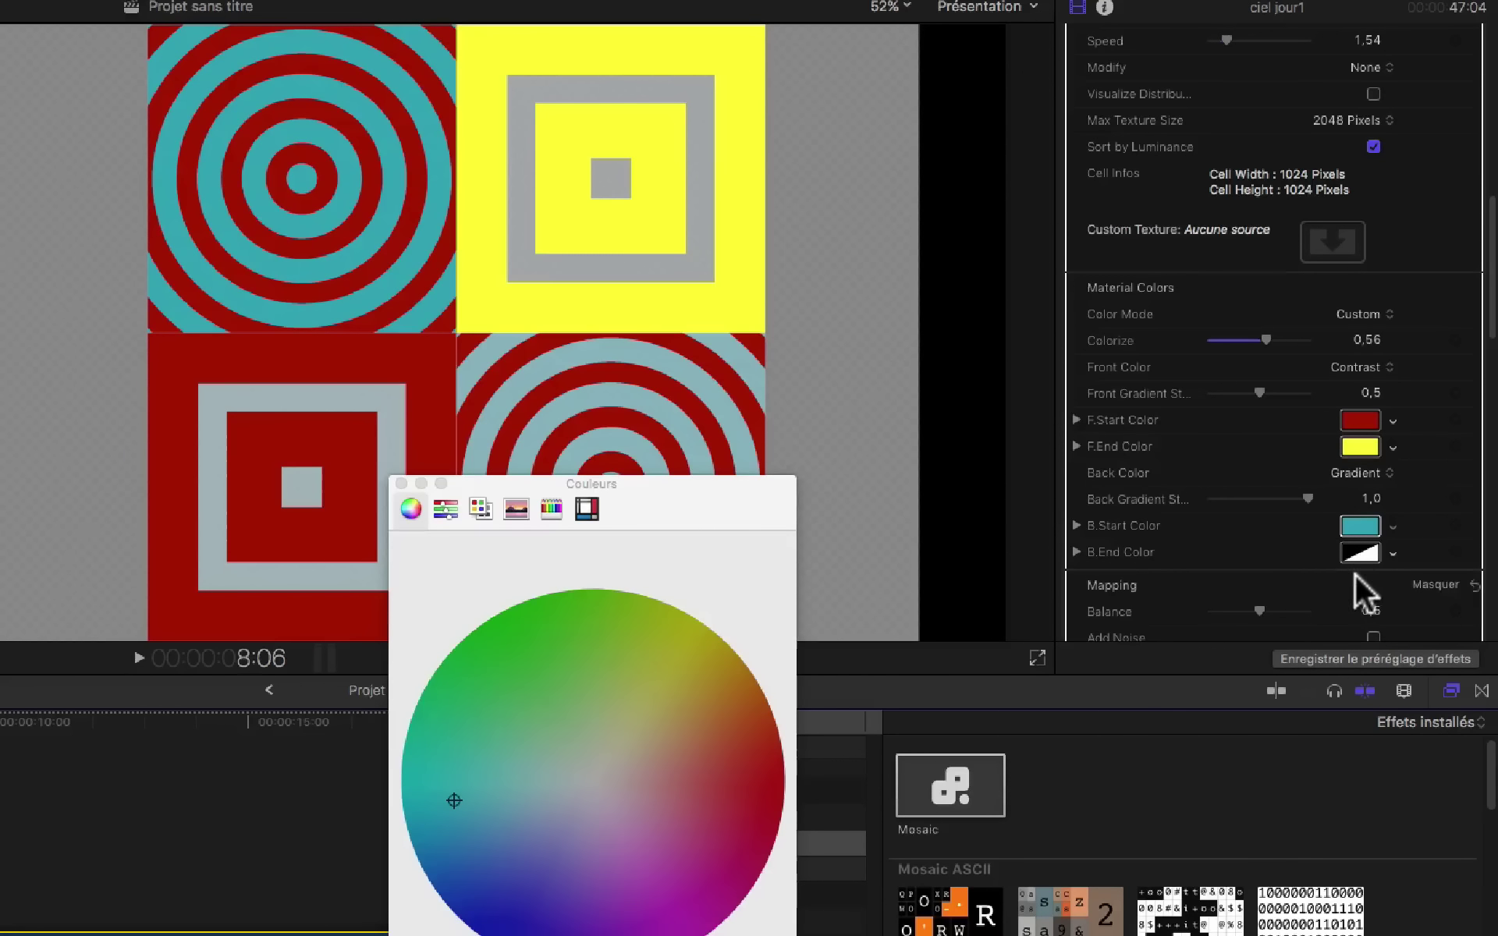
Set the background gradient's end color, B.End Color, to blue and close the color picker
left_click(1360, 552)
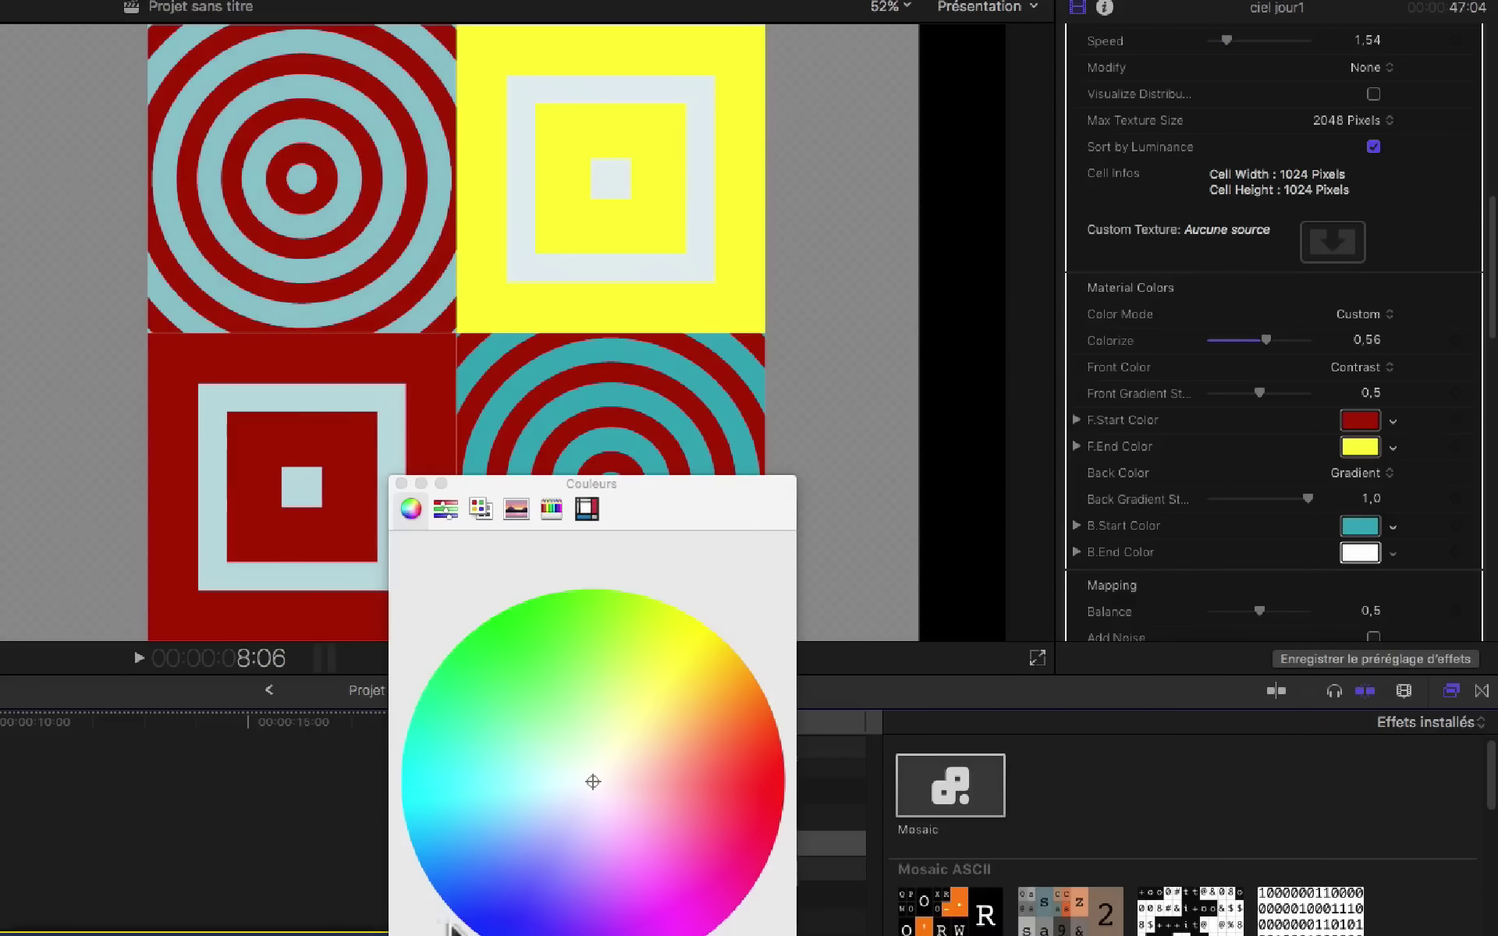
left_click(516, 931)
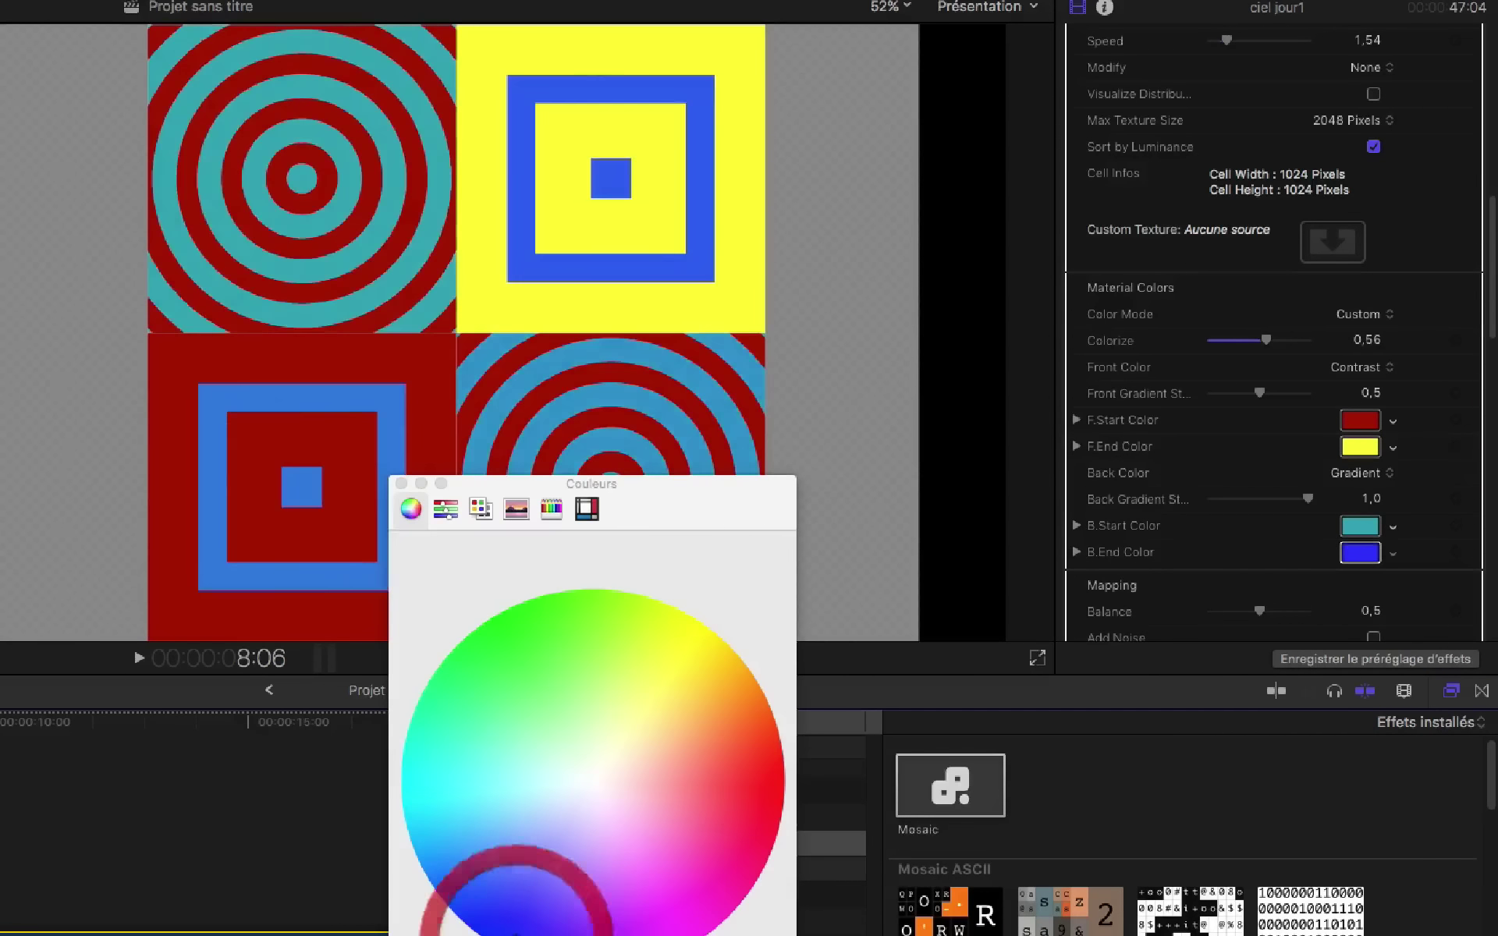
left_click(401, 484)
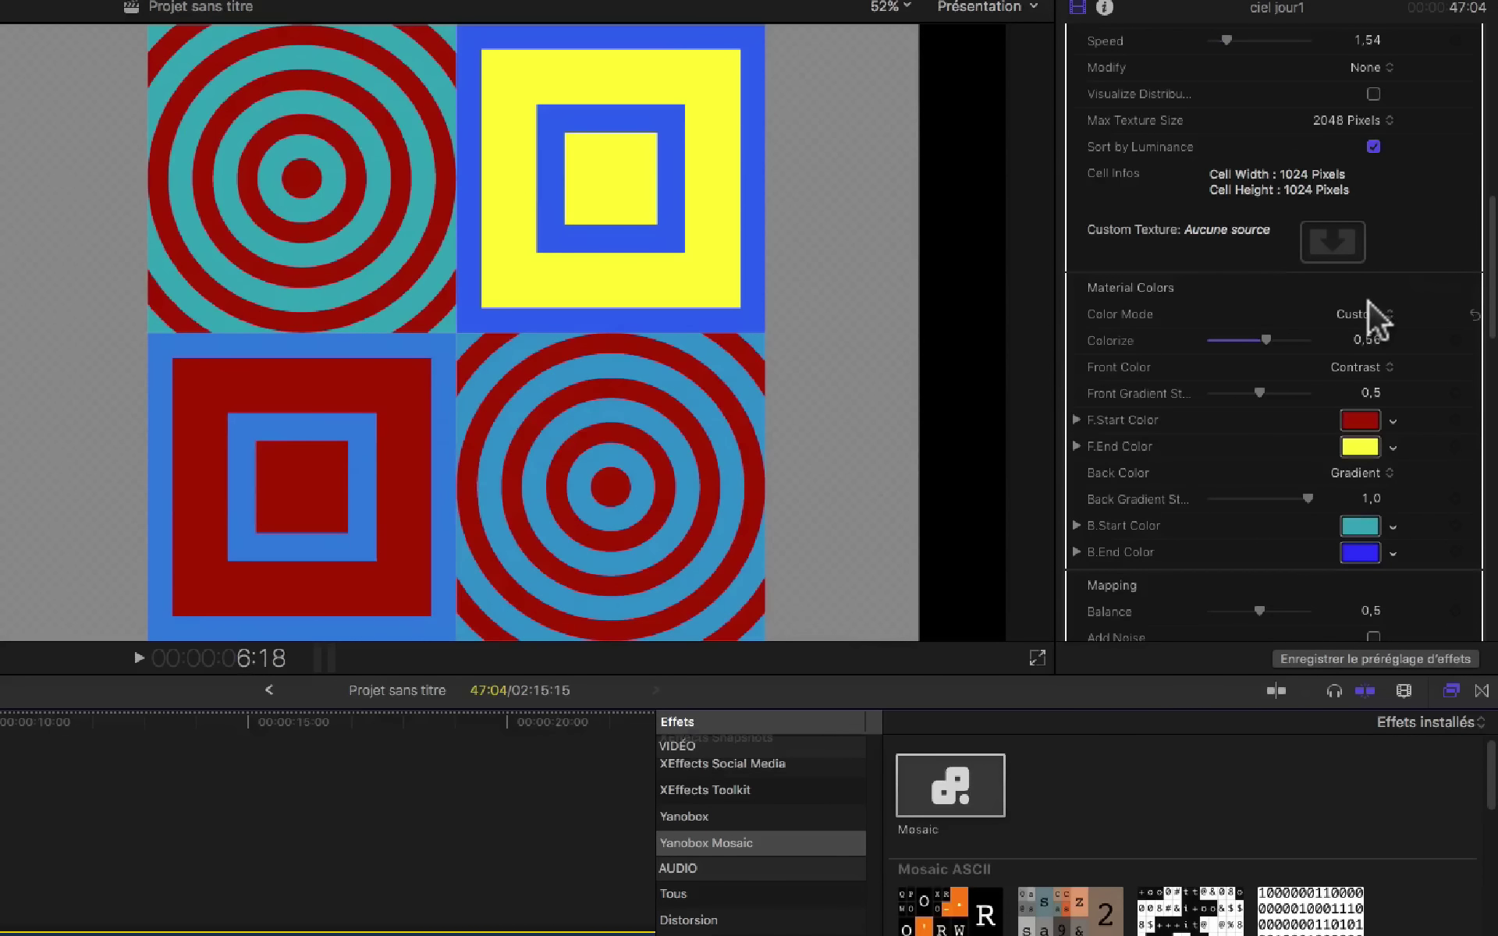
Turn off Preview Texture for the Material and play the clip with the mosaic applied
scroll(1369, 302, "up", 5)
scroll(1369, 302, "up", 5)
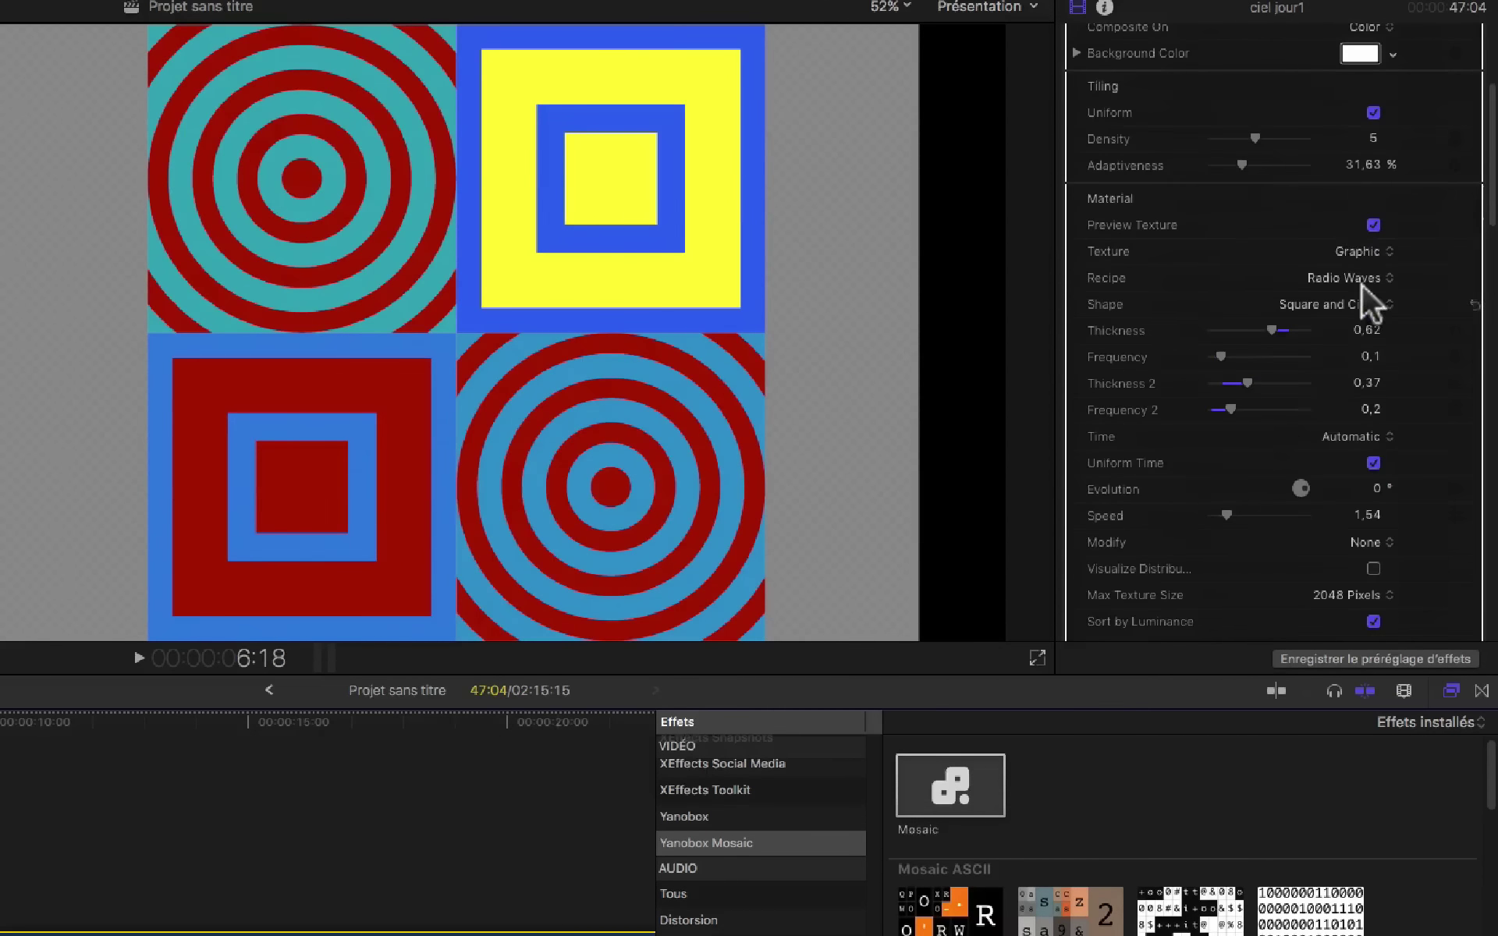
left_click(1373, 225)
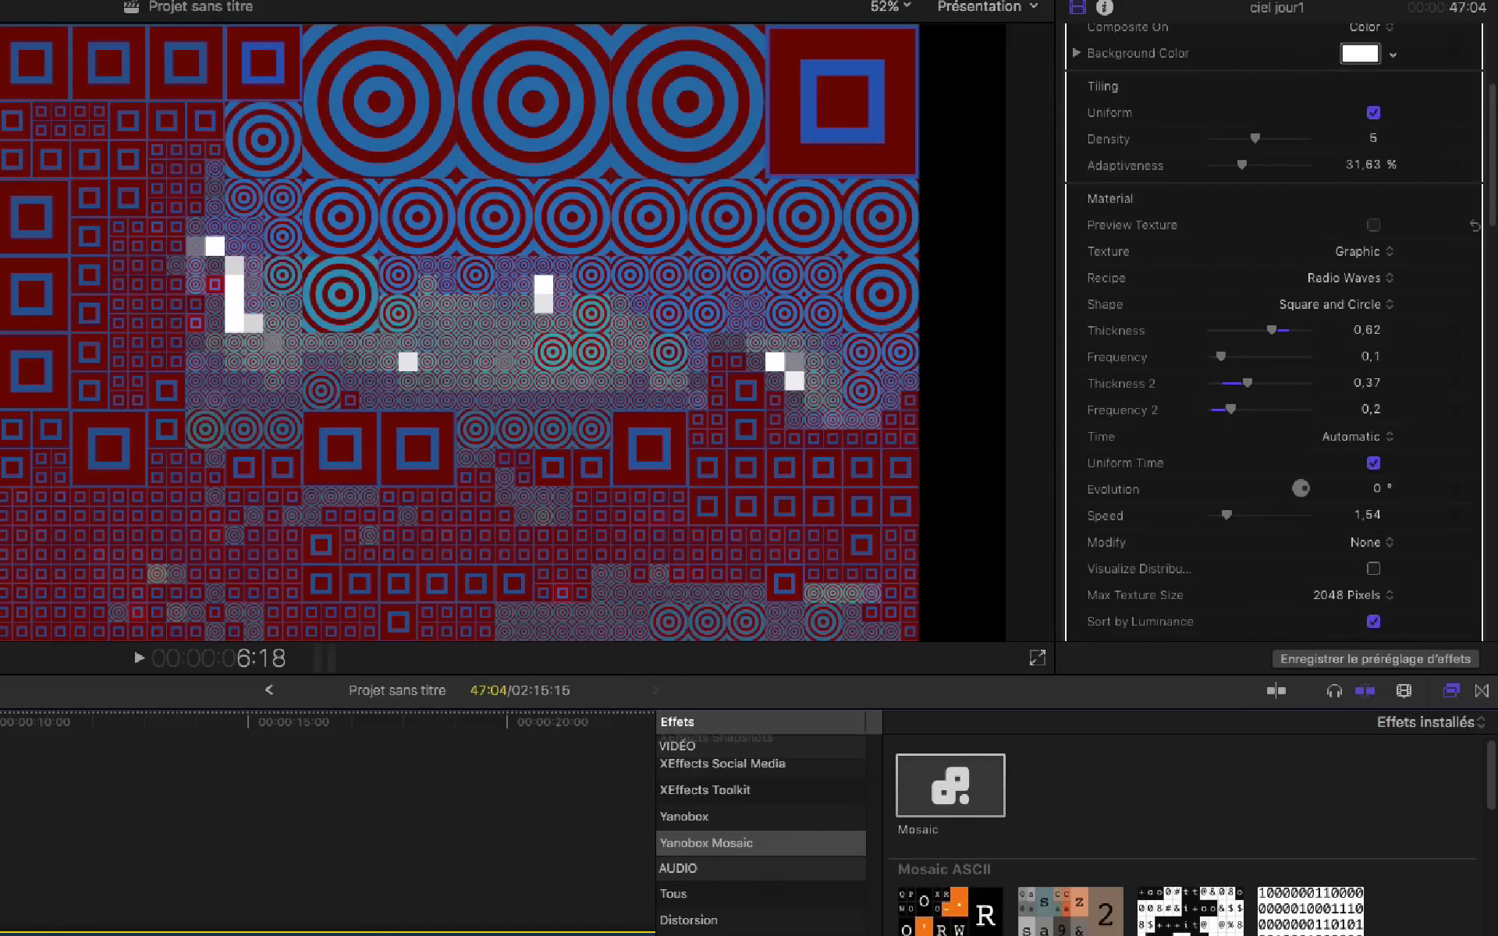
key("space")
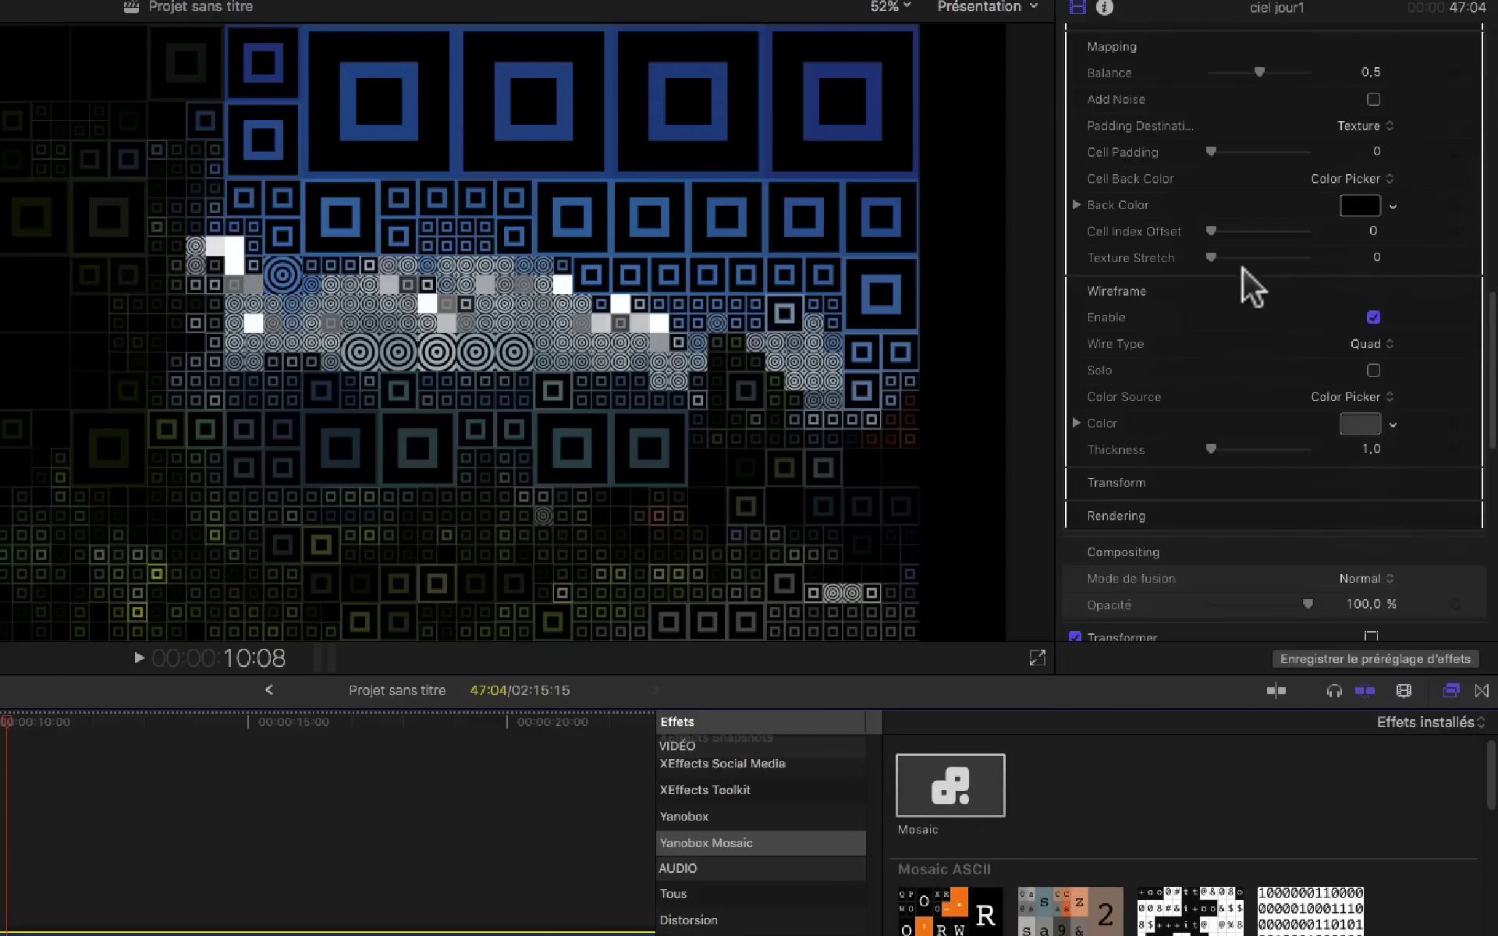
Adjust the Mapping Balance between squares and circles, ending at 0,56
scroll(1242, 269, "up", 3)
scroll(1242, 267, "down", 1)
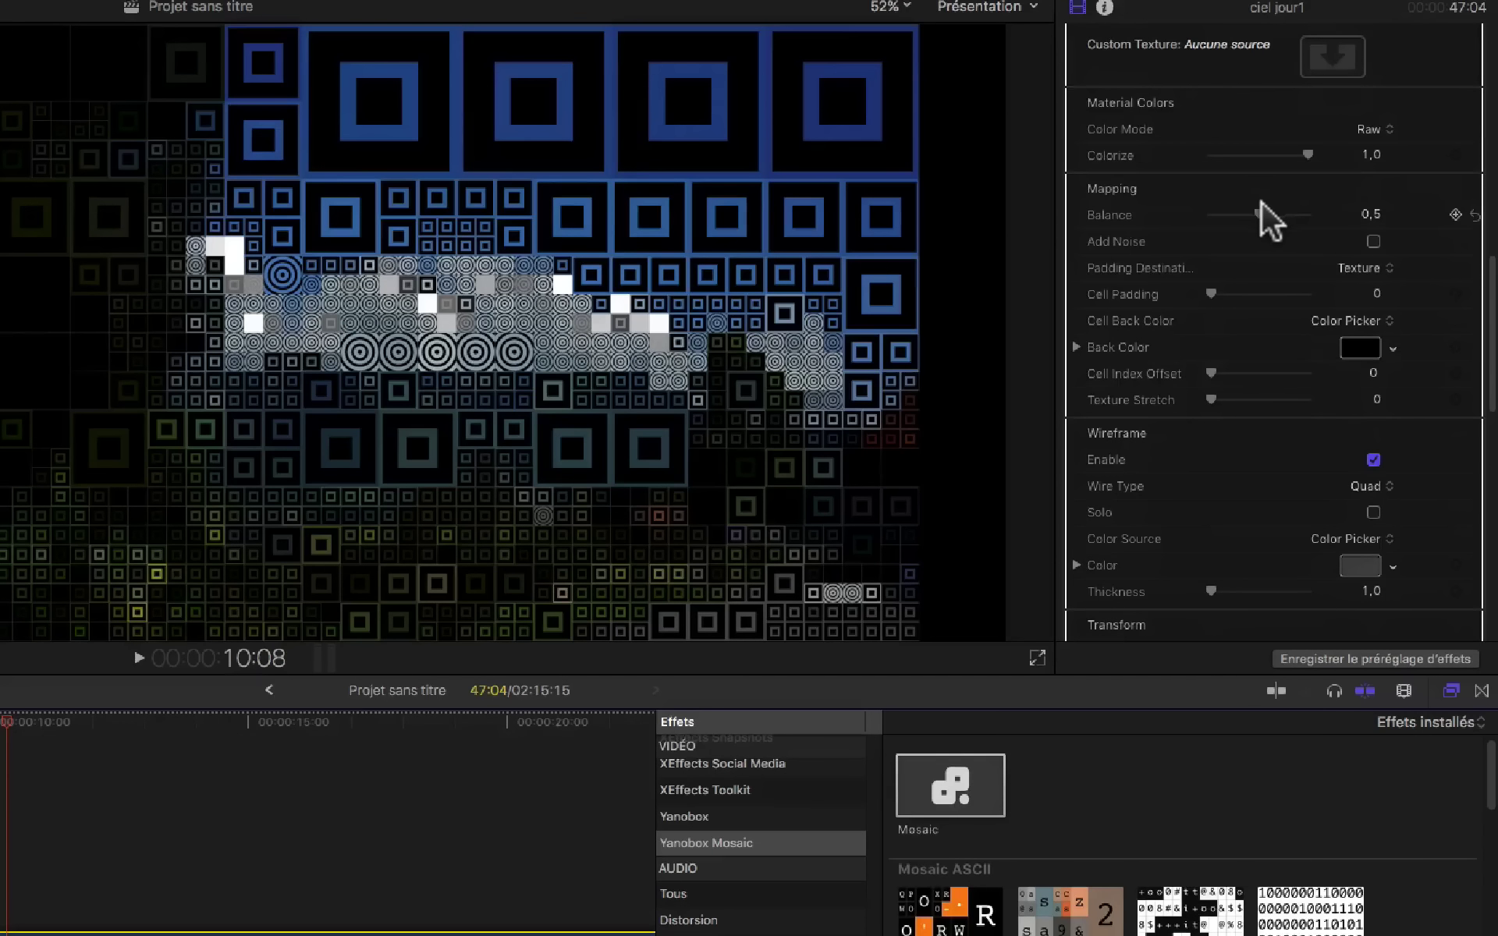
left_click(1224, 212)
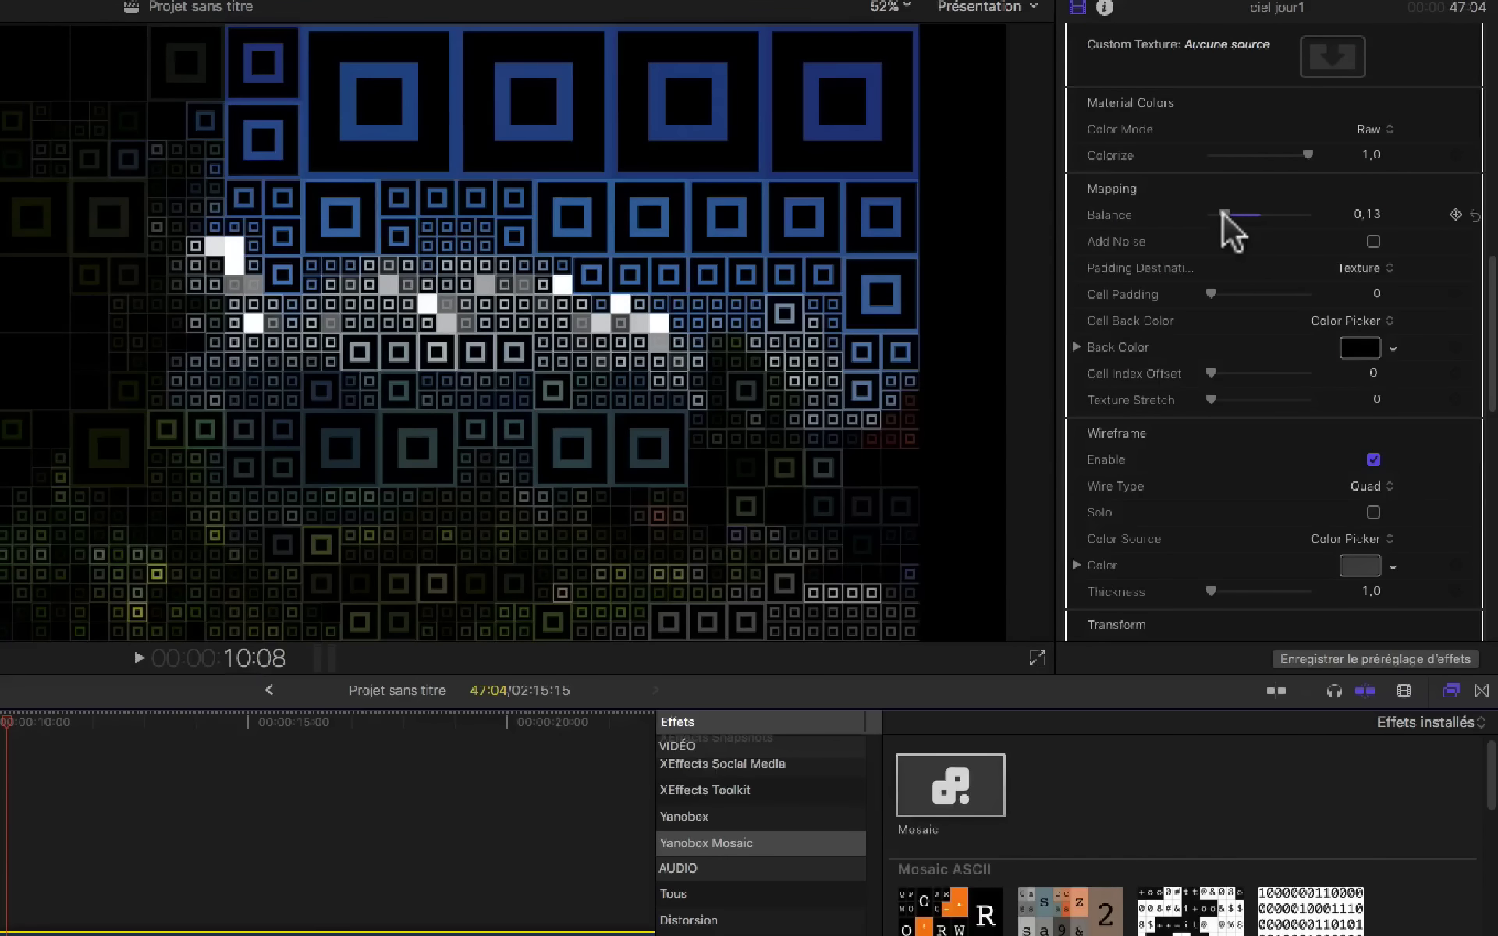
left_click(1278, 214)
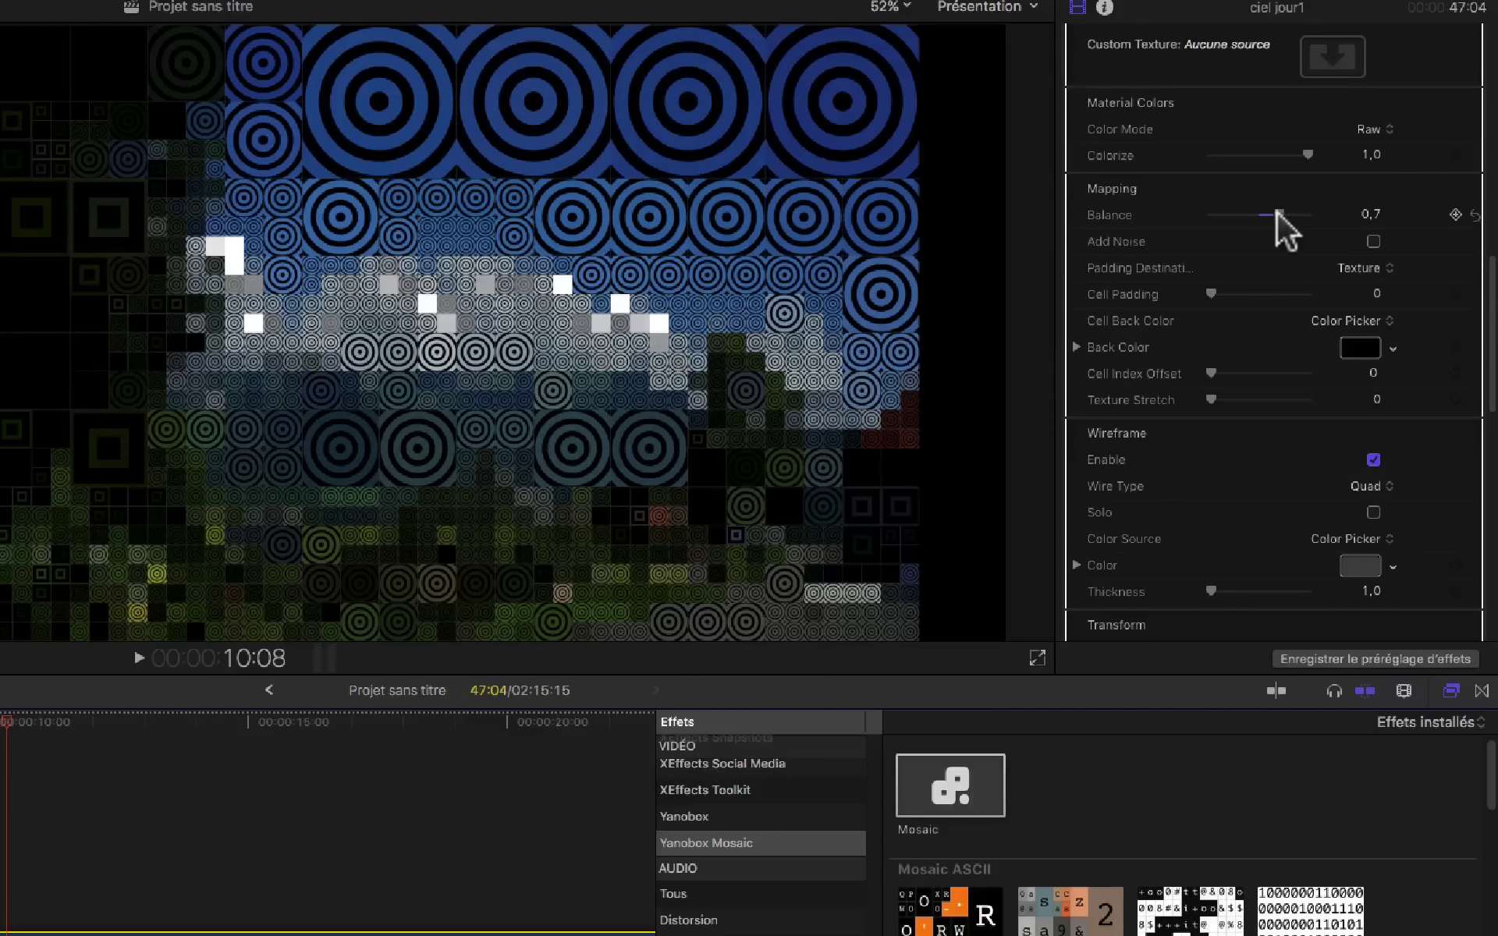
left_click(1271, 212)
left_click(1268, 212)
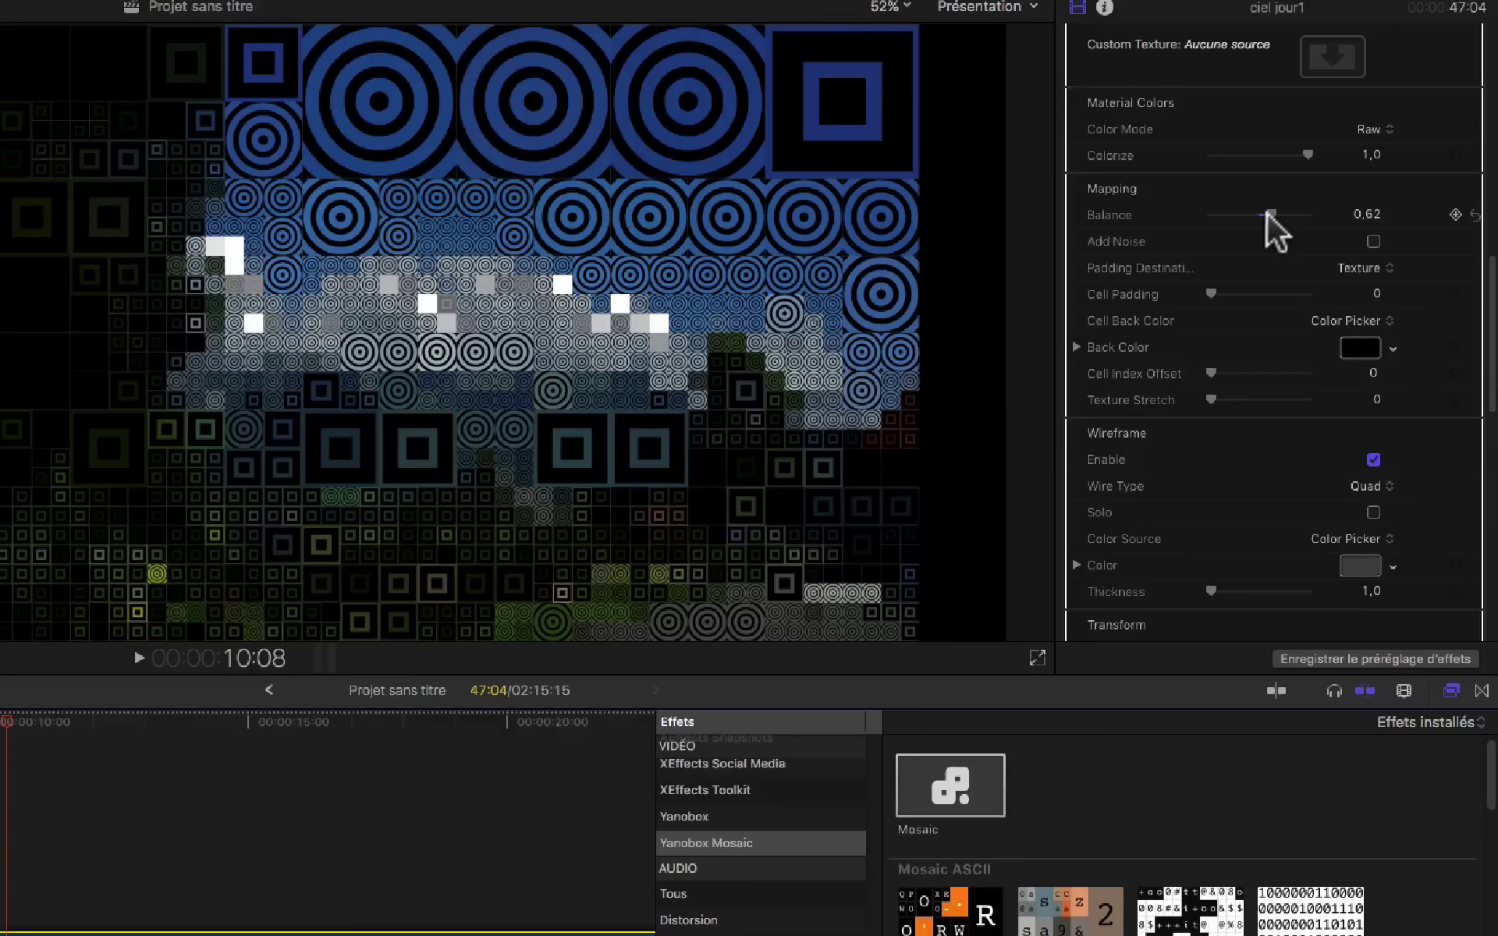
left_click_drag(1271, 212, 1264, 213)
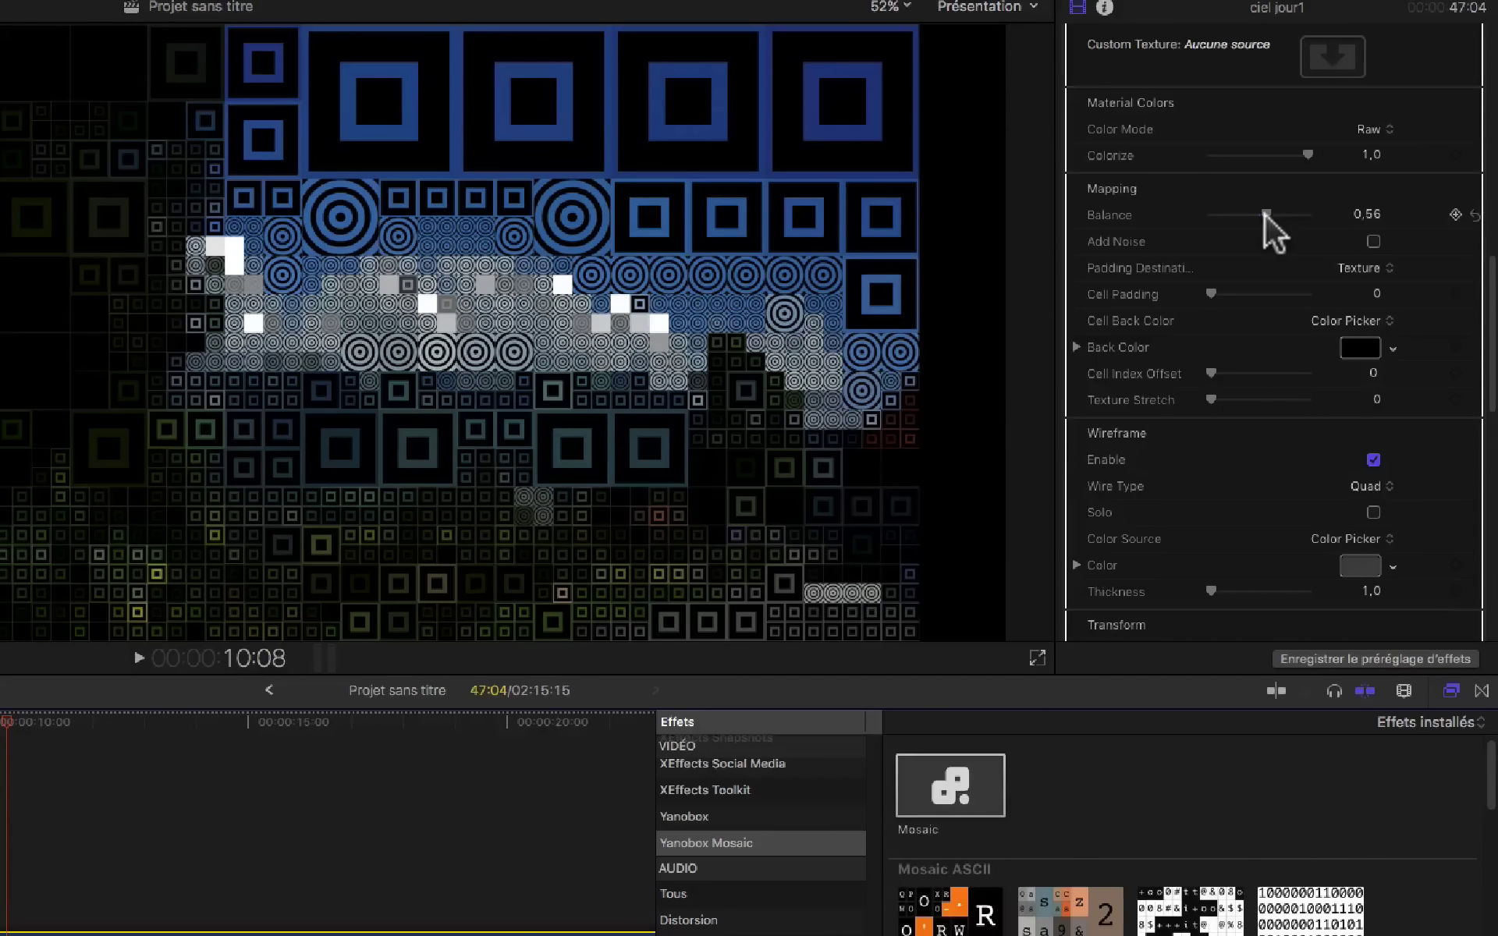
Add noise to the Mapping with Noise Amount 0,31, Noise Frequency 3,51 and Noise Evolution 4,0
left_click(1373, 242)
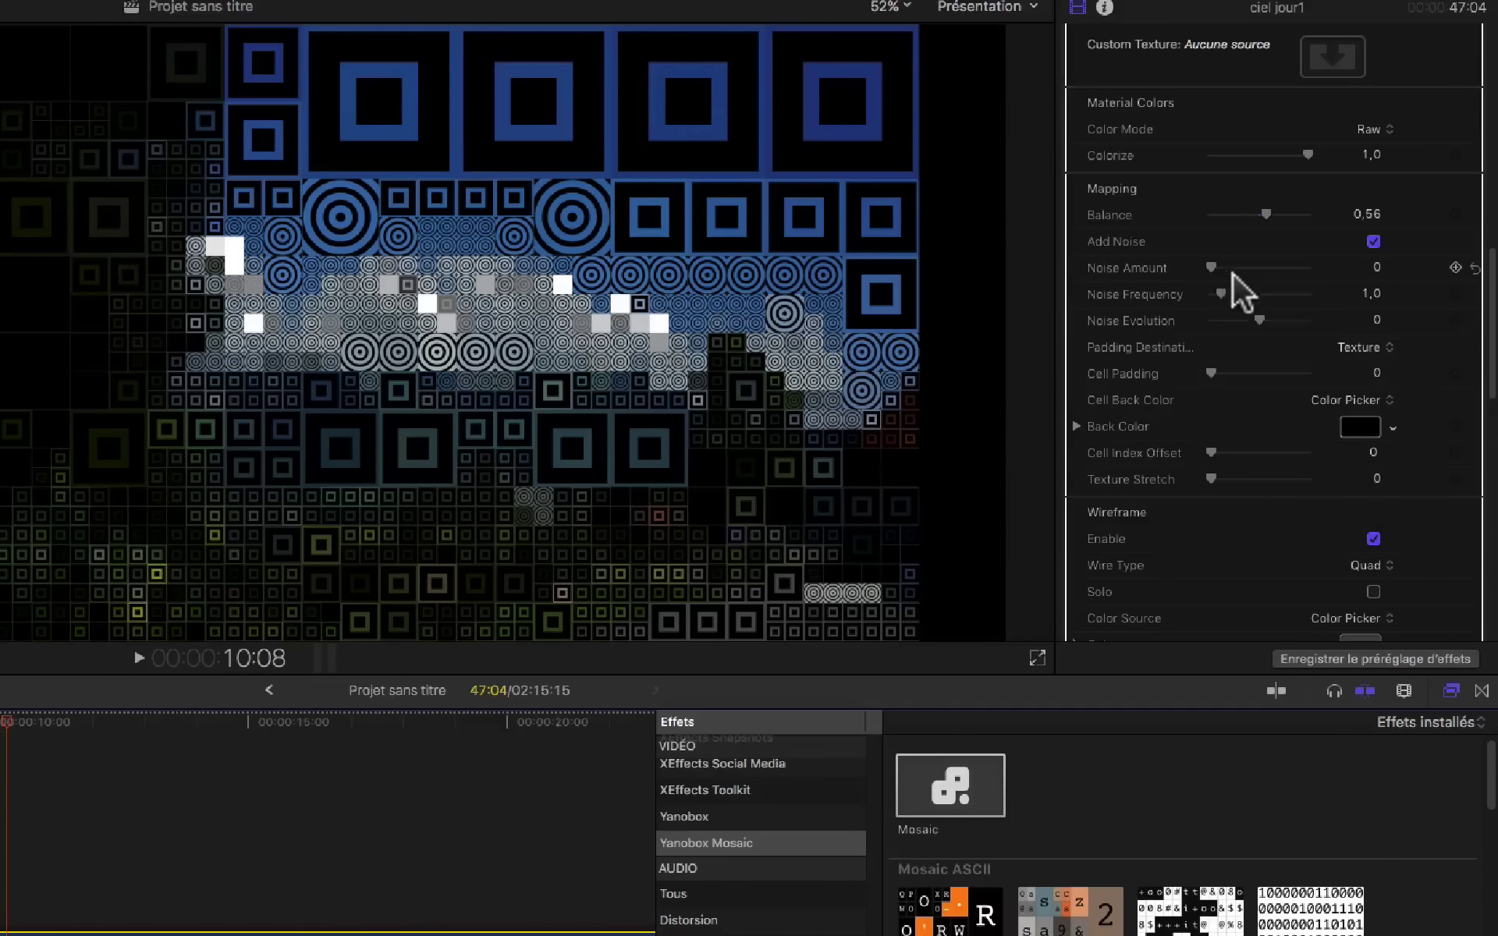
left_click_drag(1241, 273, 1241, 268)
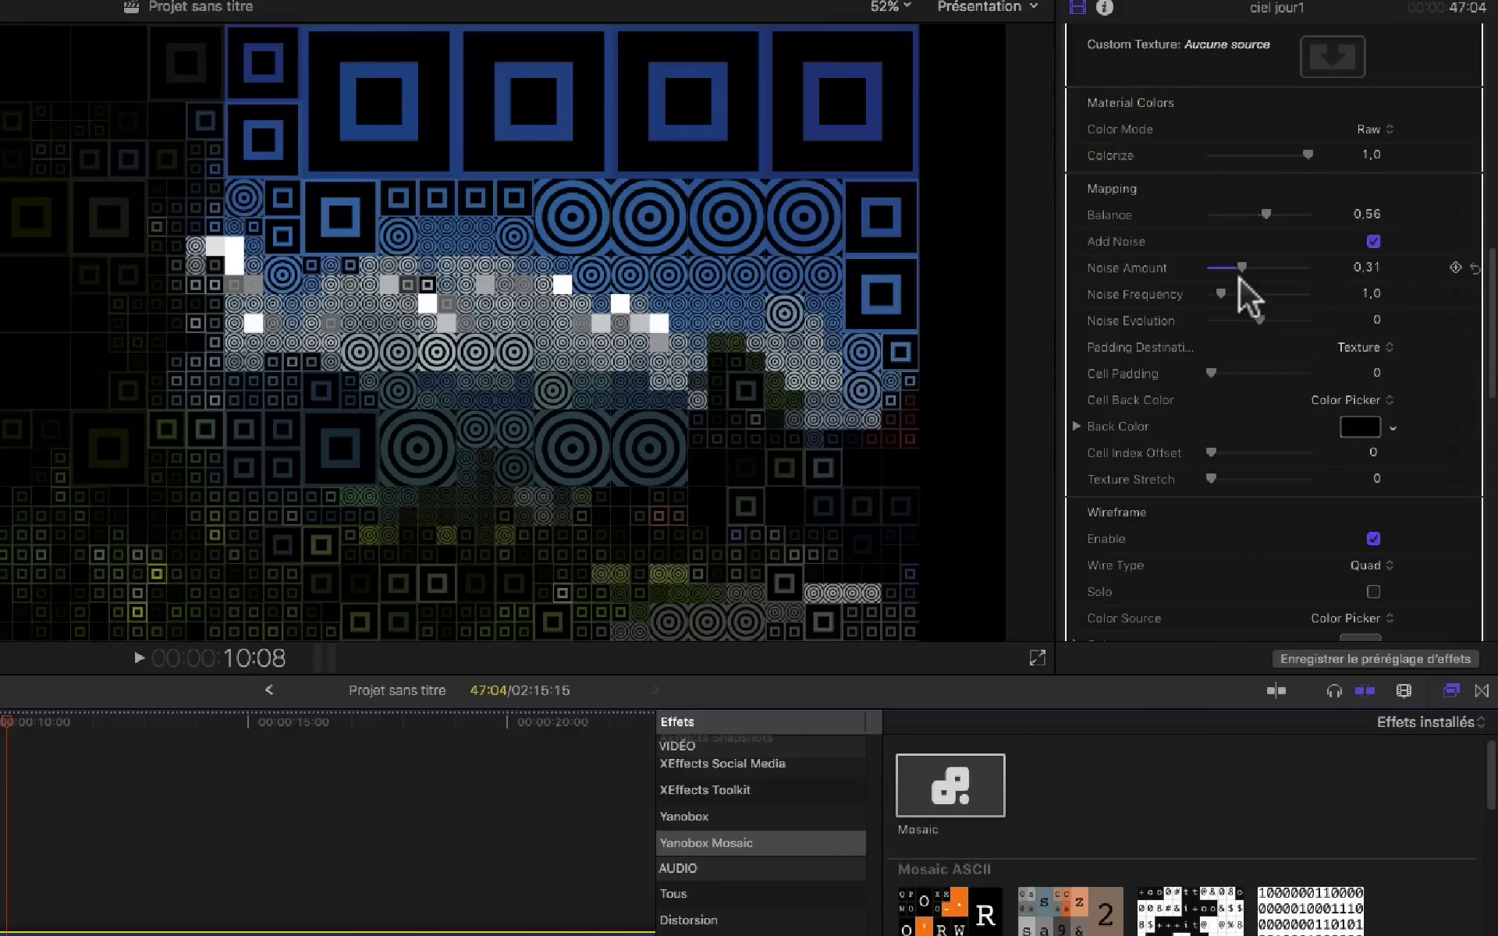
left_click(1244, 294)
left_click(1233, 322)
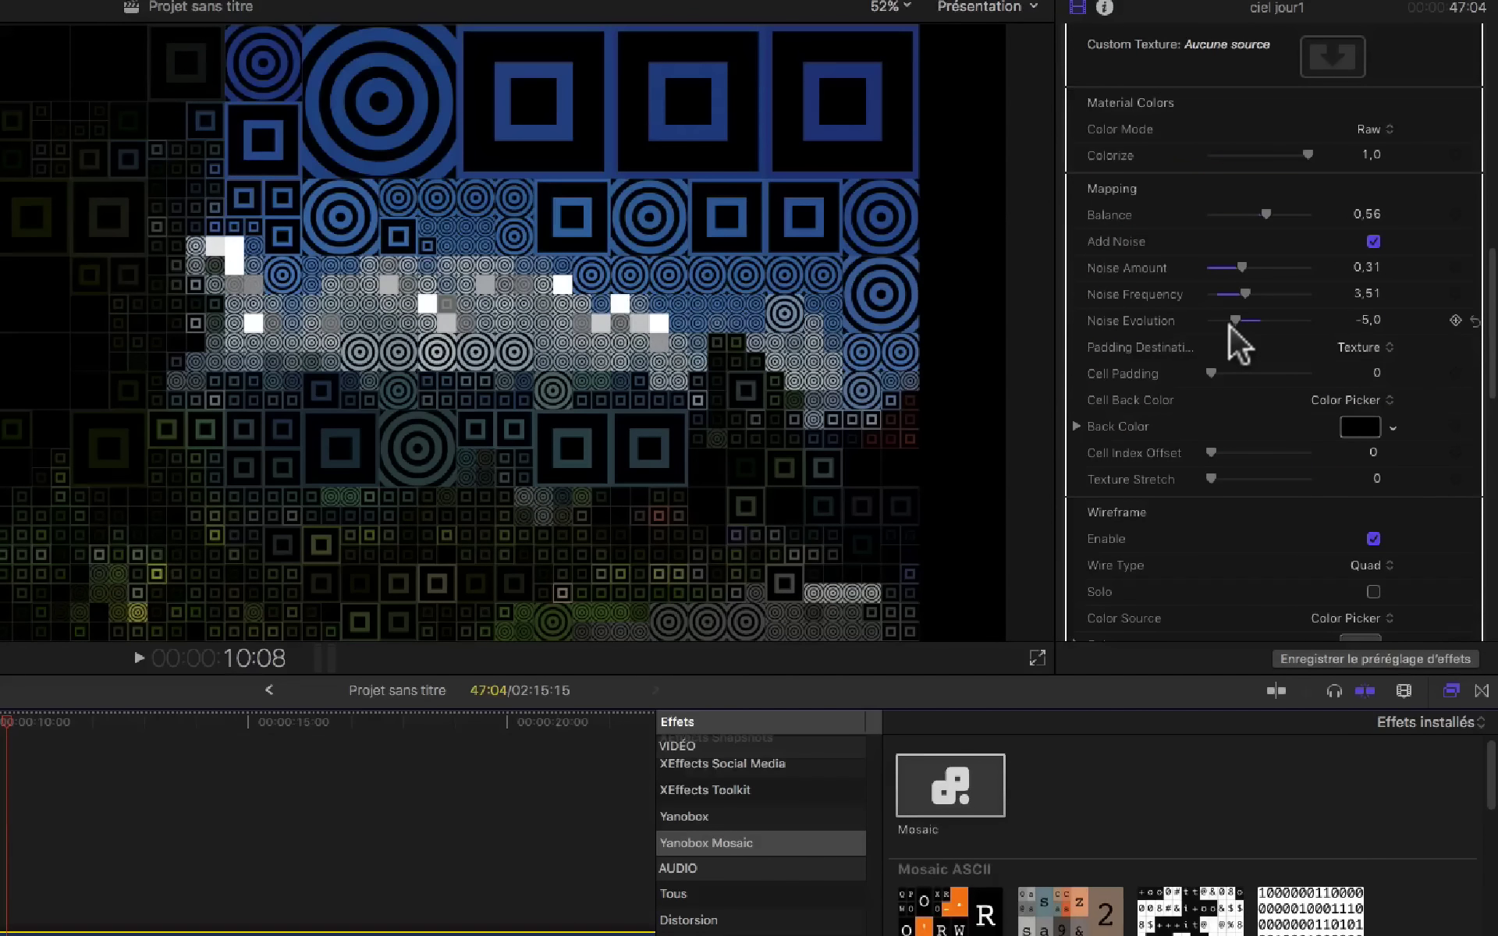
left_click_drag(1230, 324, 1277, 320)
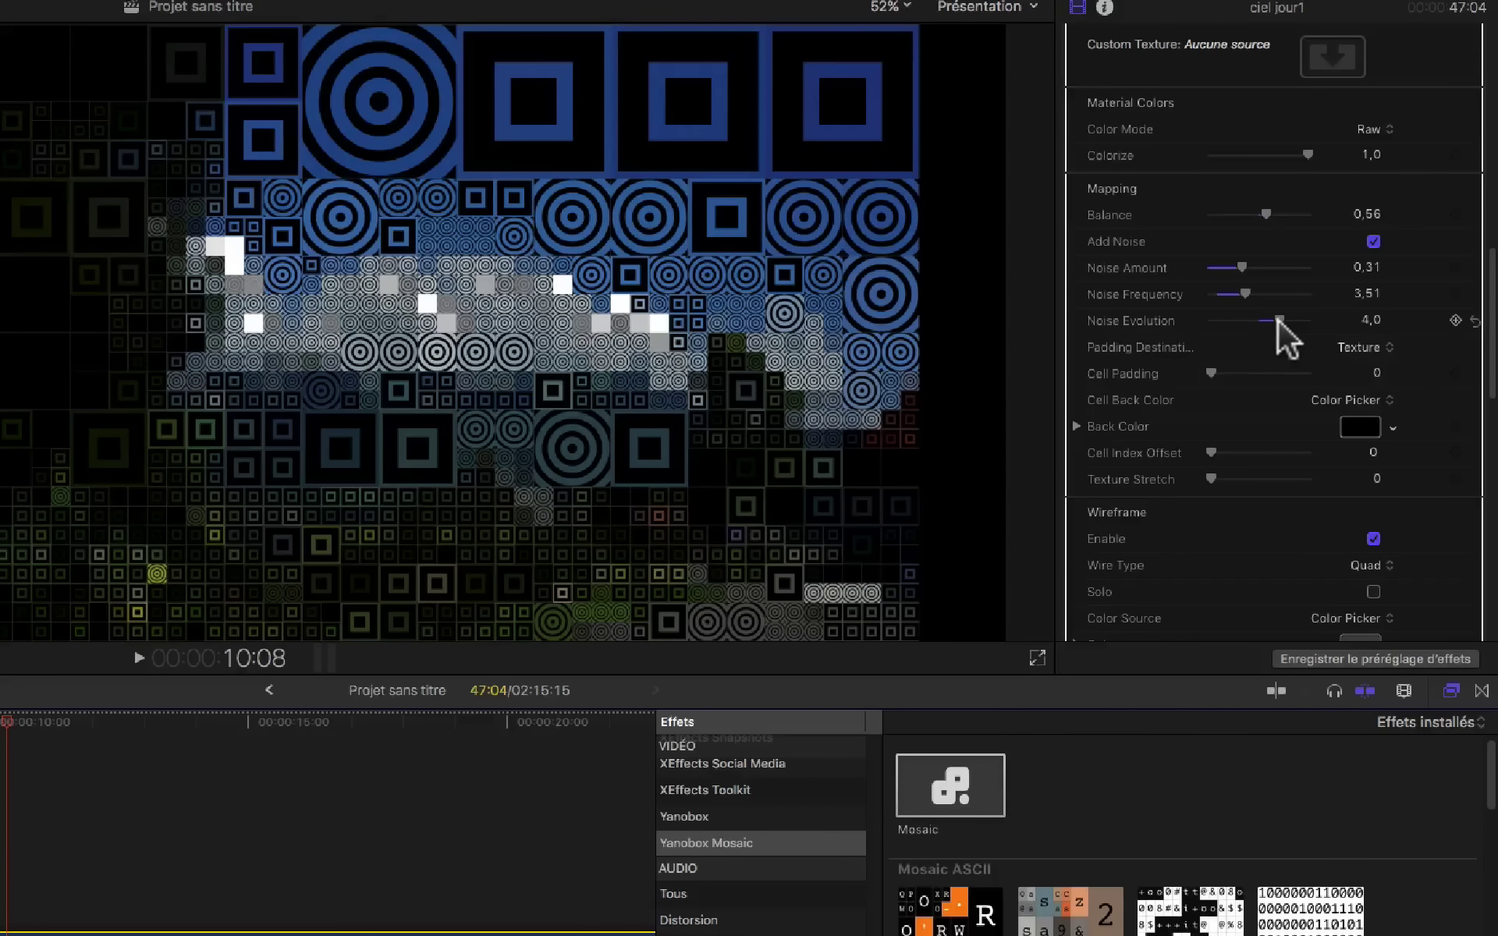
Raise the Cell Padding to 10,0 and set the cells' Back Color to red
left_click_drag(1211, 374, 1219, 374)
scroll(1247, 490, "down", 2)
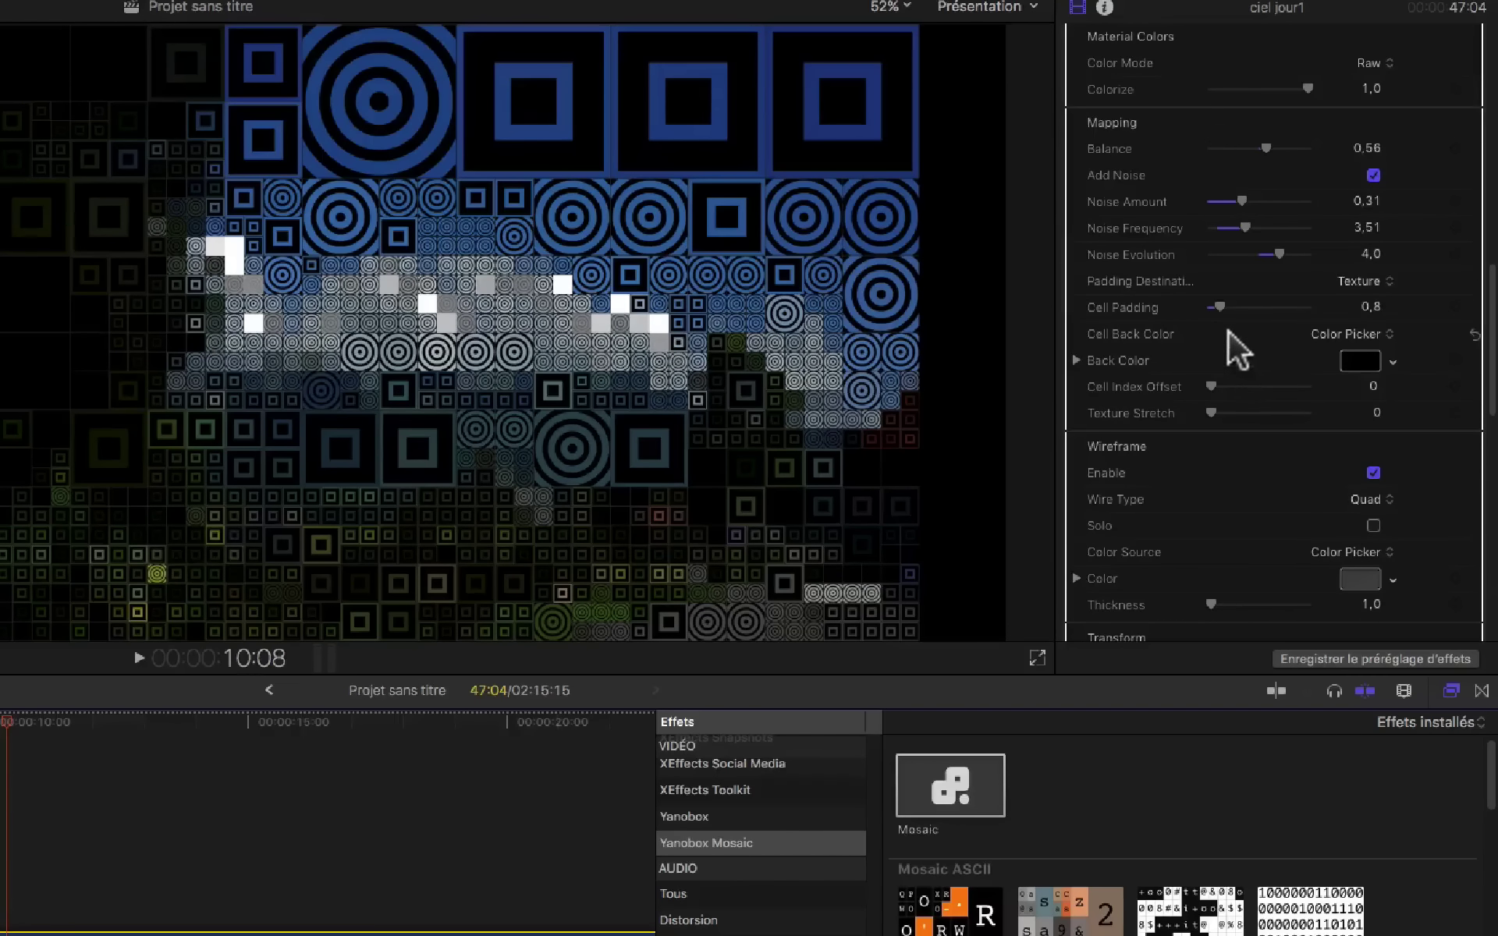
left_click_drag(1220, 307, 1386, 315)
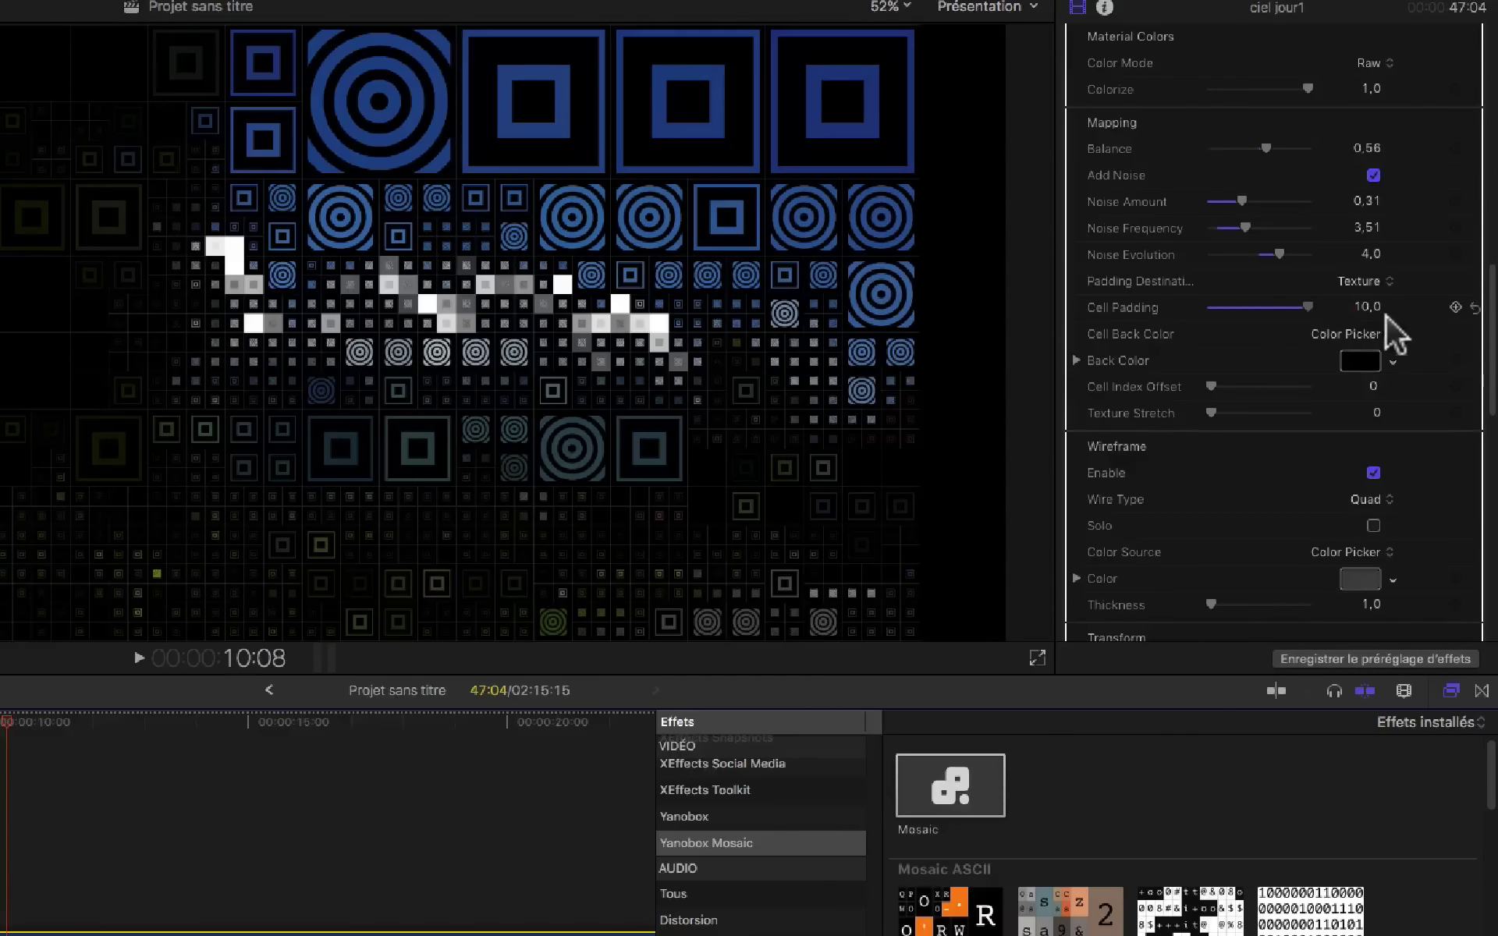
left_click(1393, 364)
mouse_move(1383, 608)
left_mouse_down()
mouse_move(1378, 620)
mouse_move(1381, 569)
mouse_move(1377, 593)
left_mouse_up()
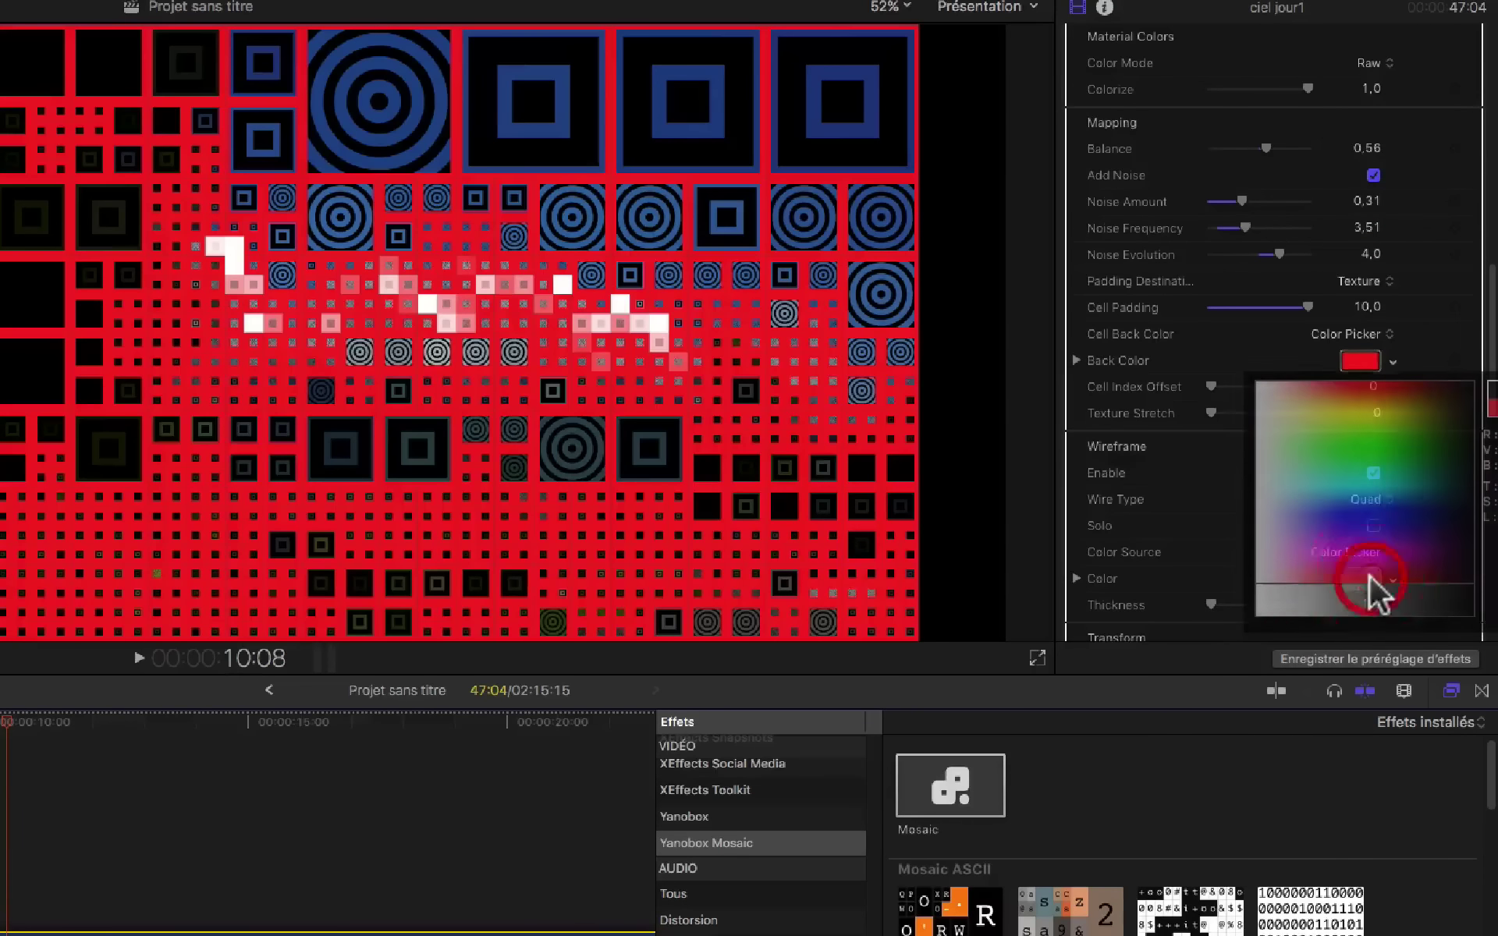
Reduce the Cell Padding gradually to 0
left_click_drag(1306, 306, 1225, 306)
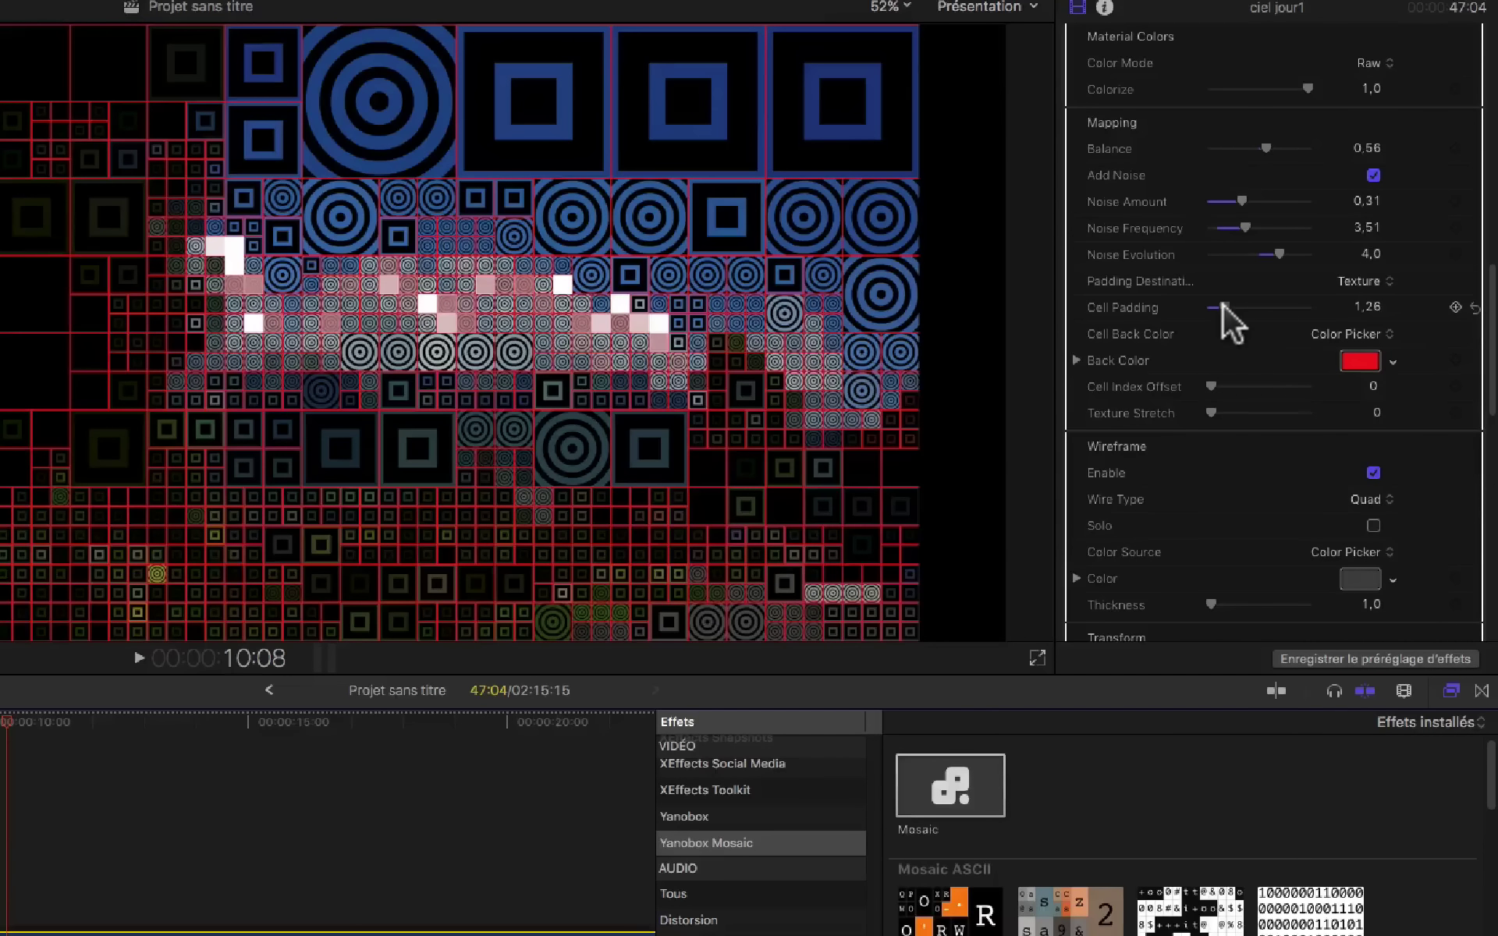
left_click(1223, 304)
left_click_drag(1224, 304, 1218, 301)
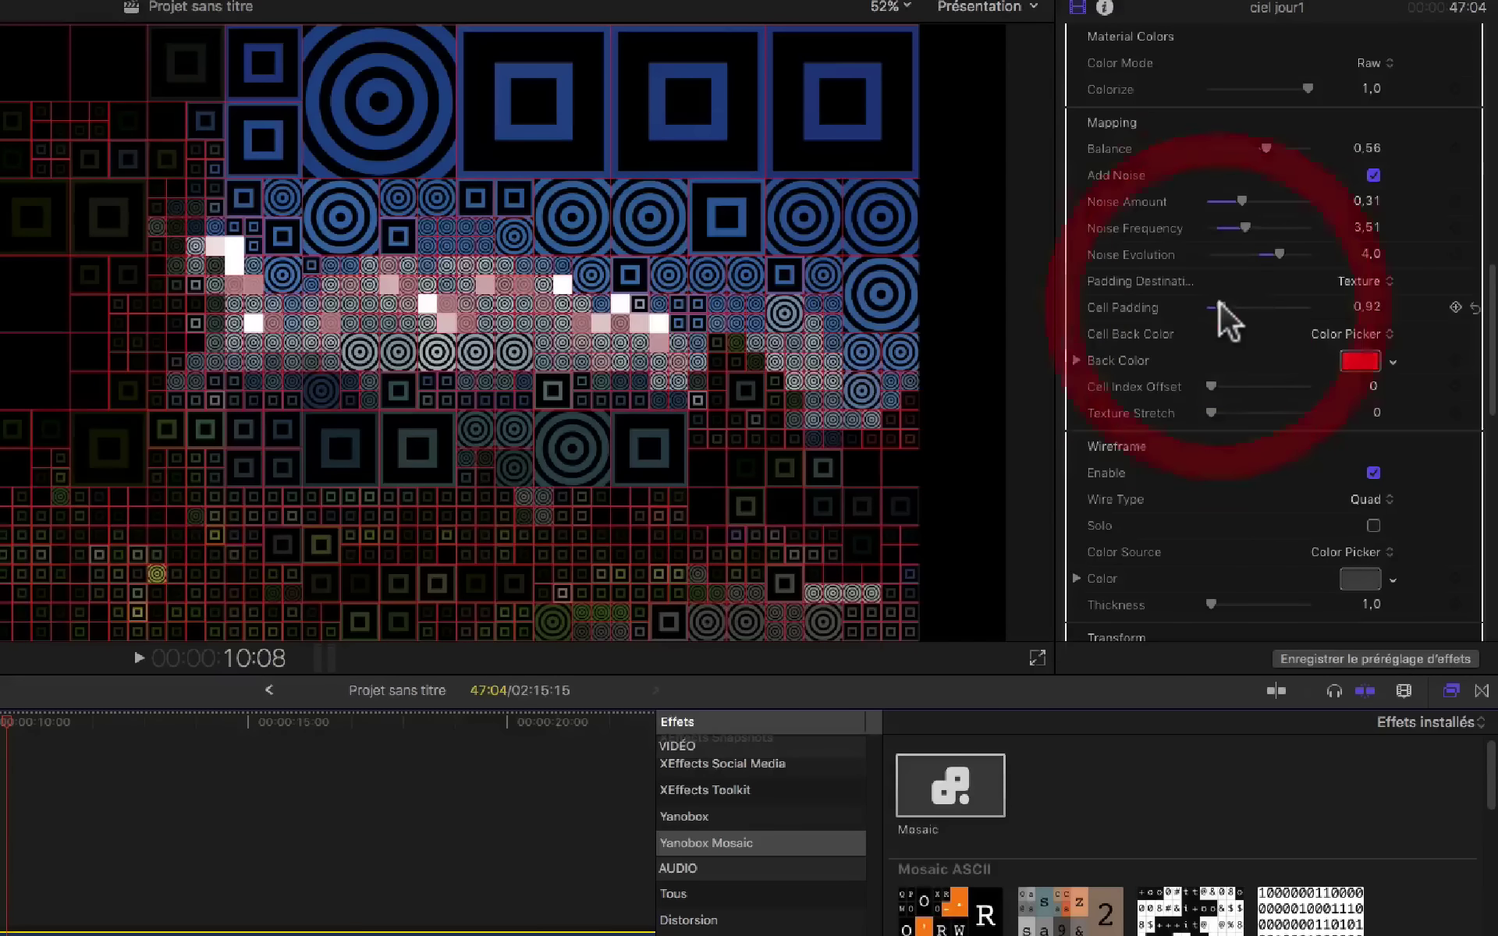
left_click(1219, 301)
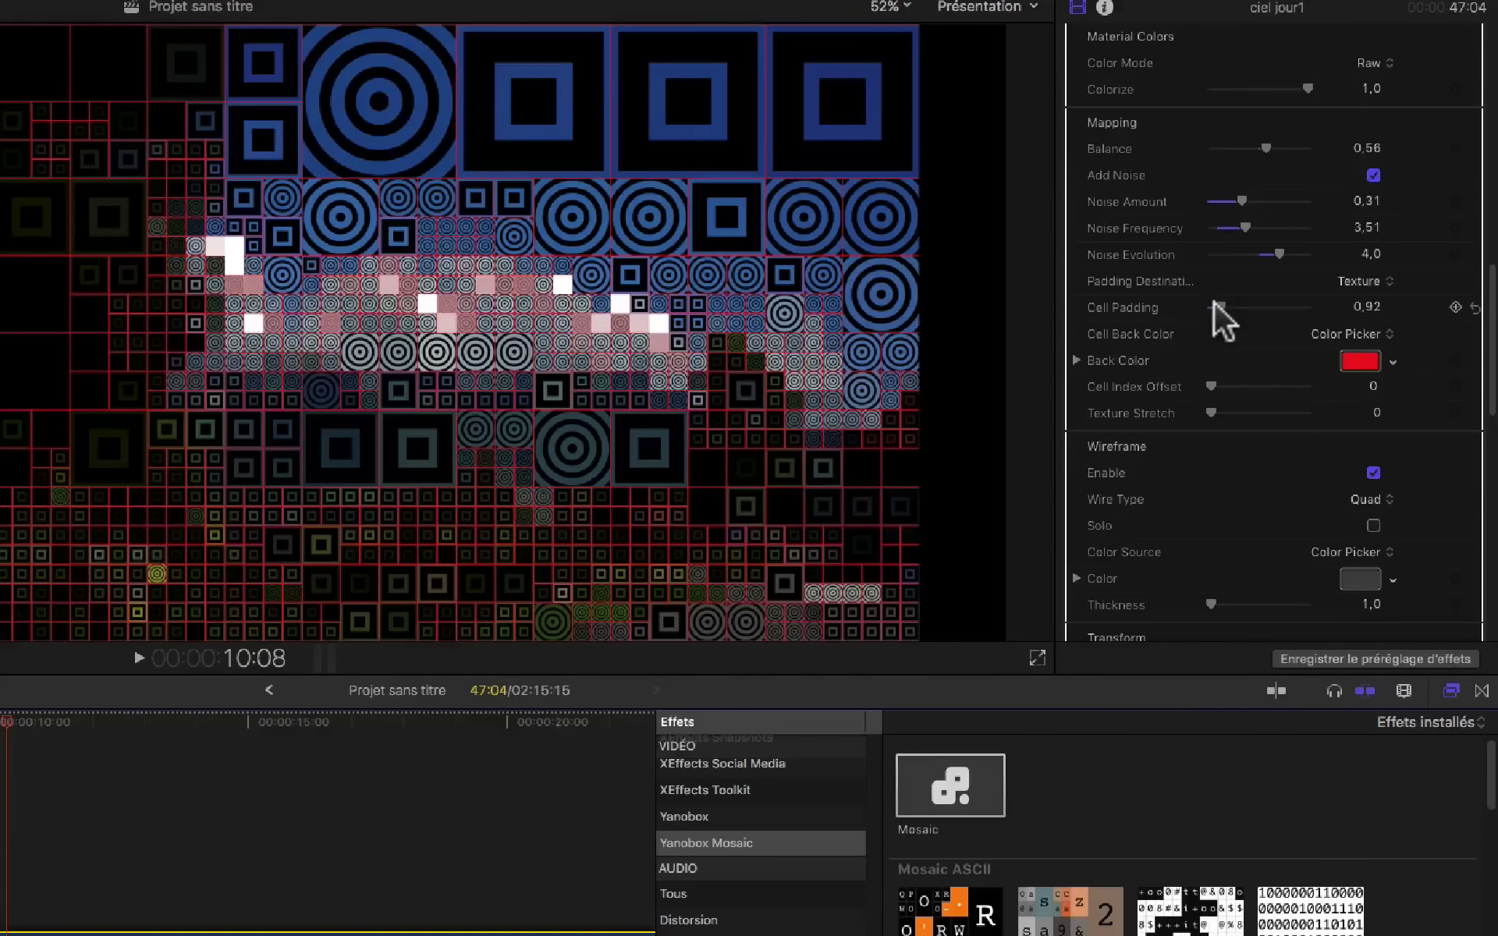
mouse_move(1214, 301)
left_mouse_down()
mouse_move(1172, 307)
mouse_move(1185, 353)
left_mouse_up()
Solo the wireframe and try the 4 Quads and 8 Quads wire types
scroll(1186, 353, "down", 3)
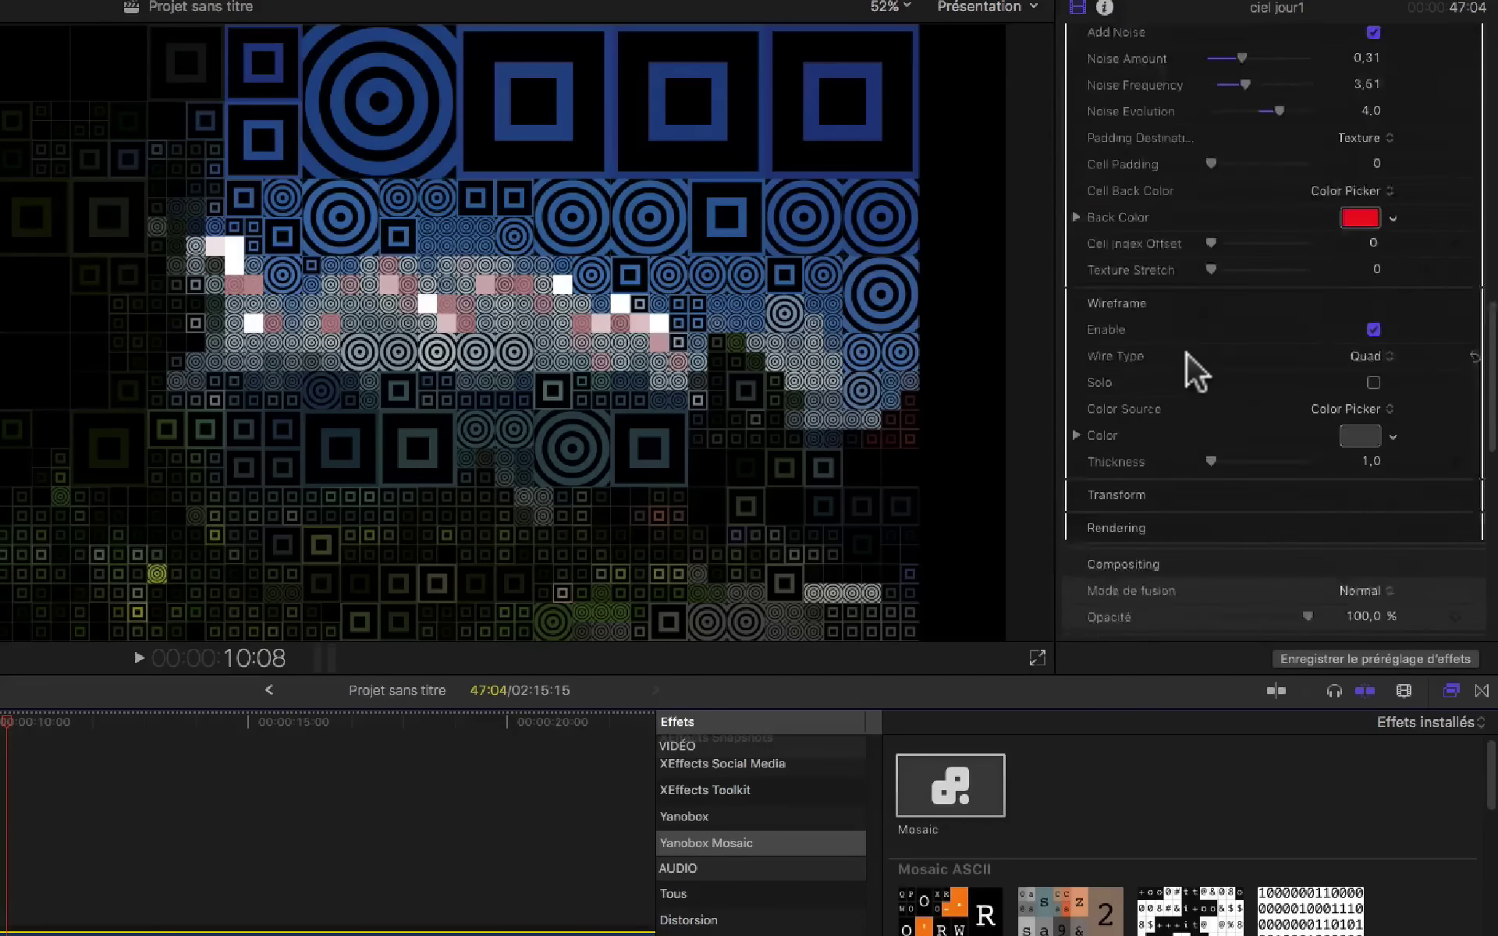
scroll(1186, 353, "down", 4)
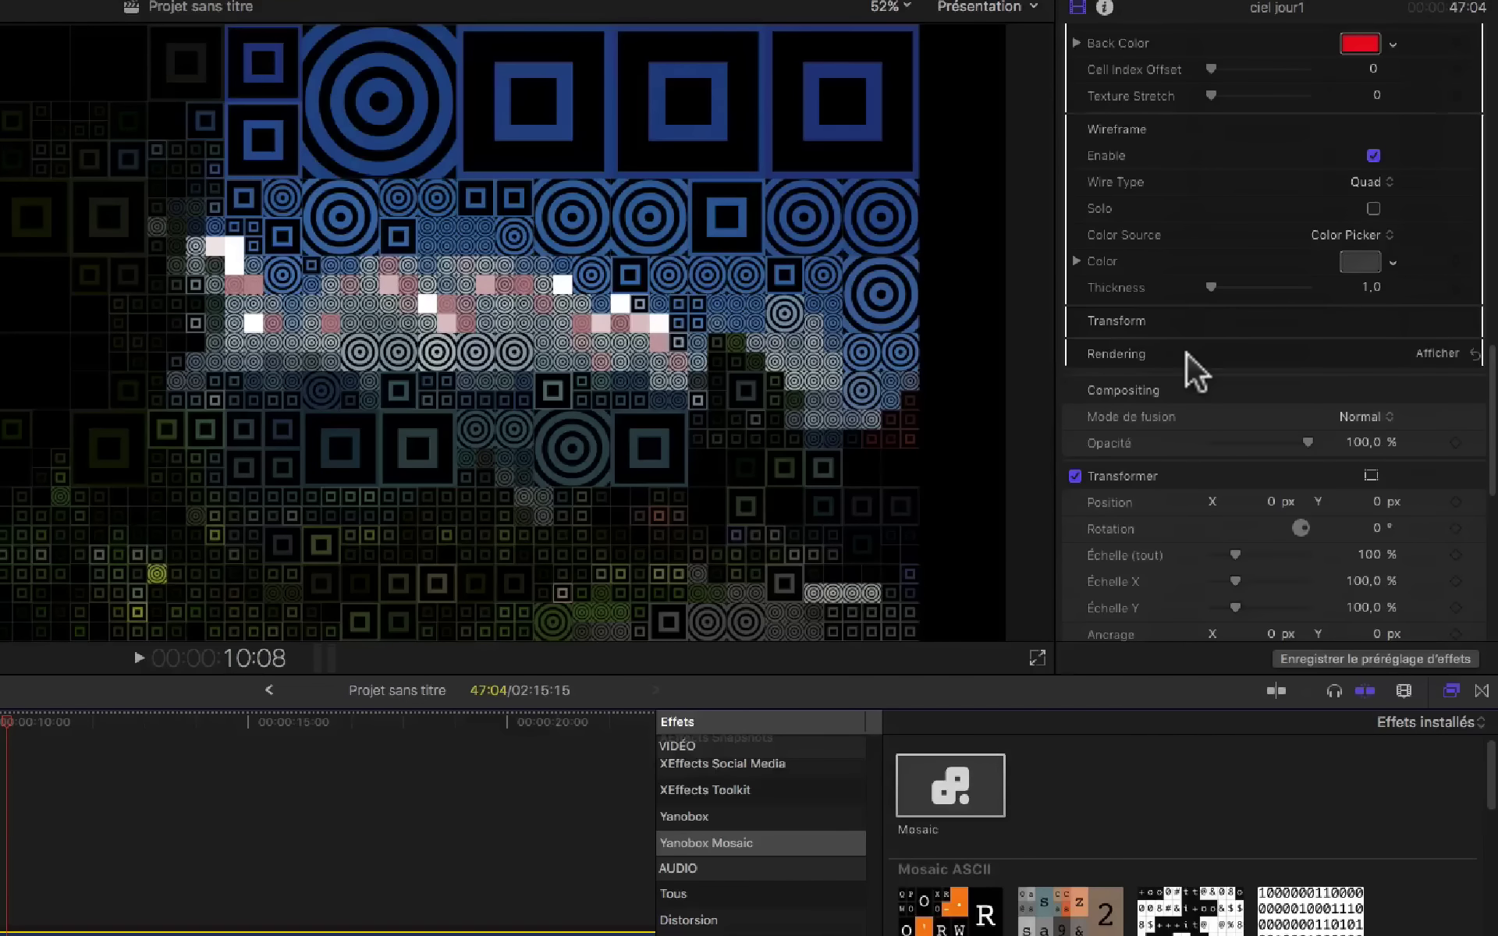
left_click(1372, 207)
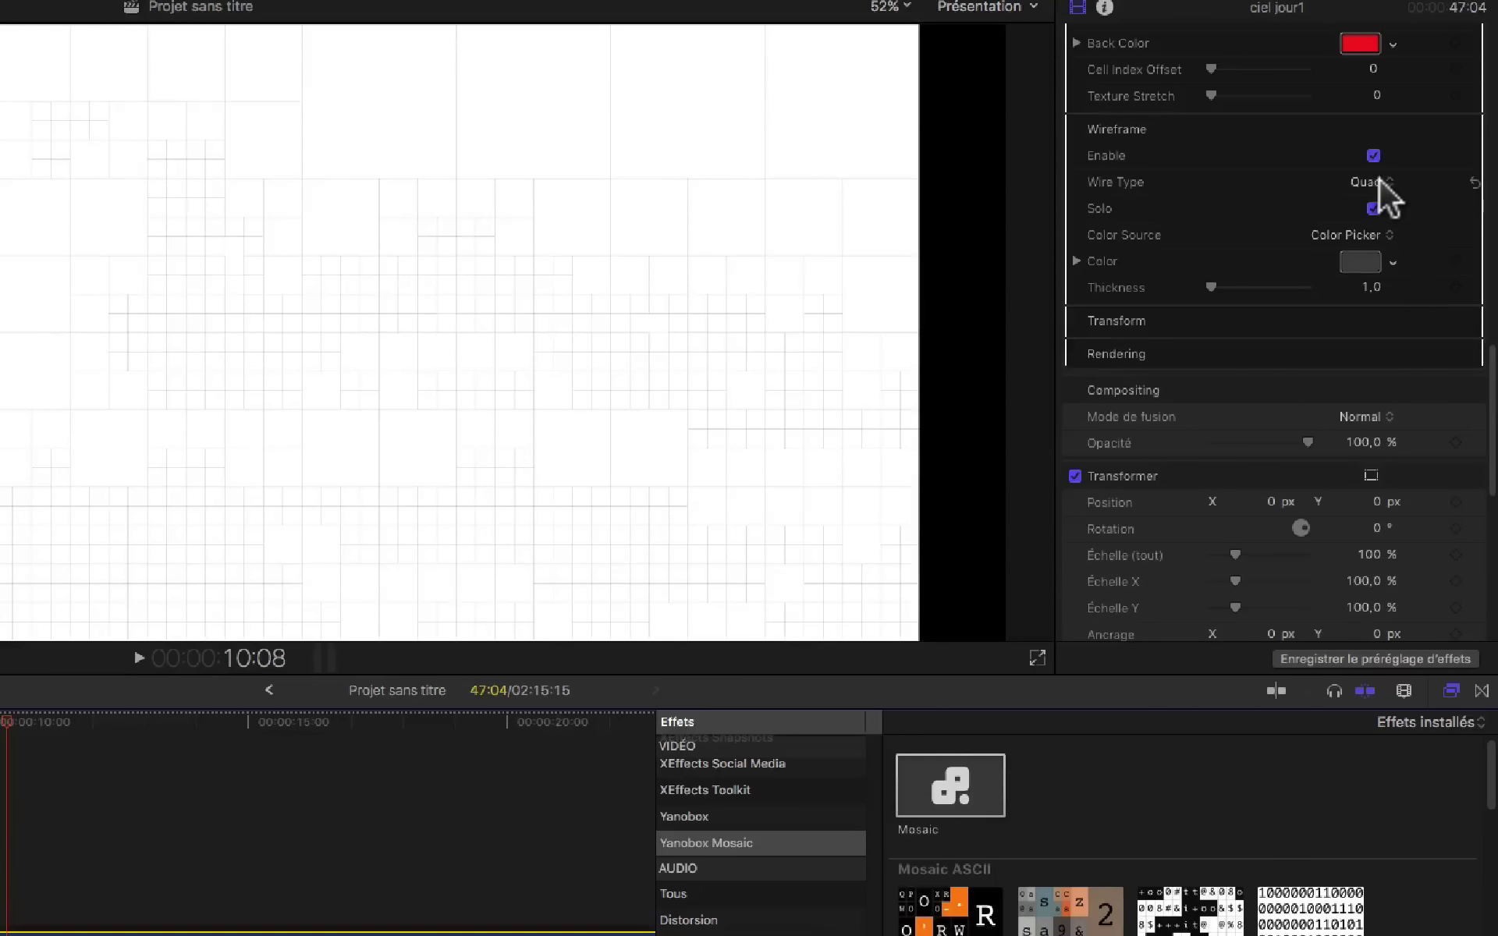
left_click(1379, 180)
left_click(1379, 198)
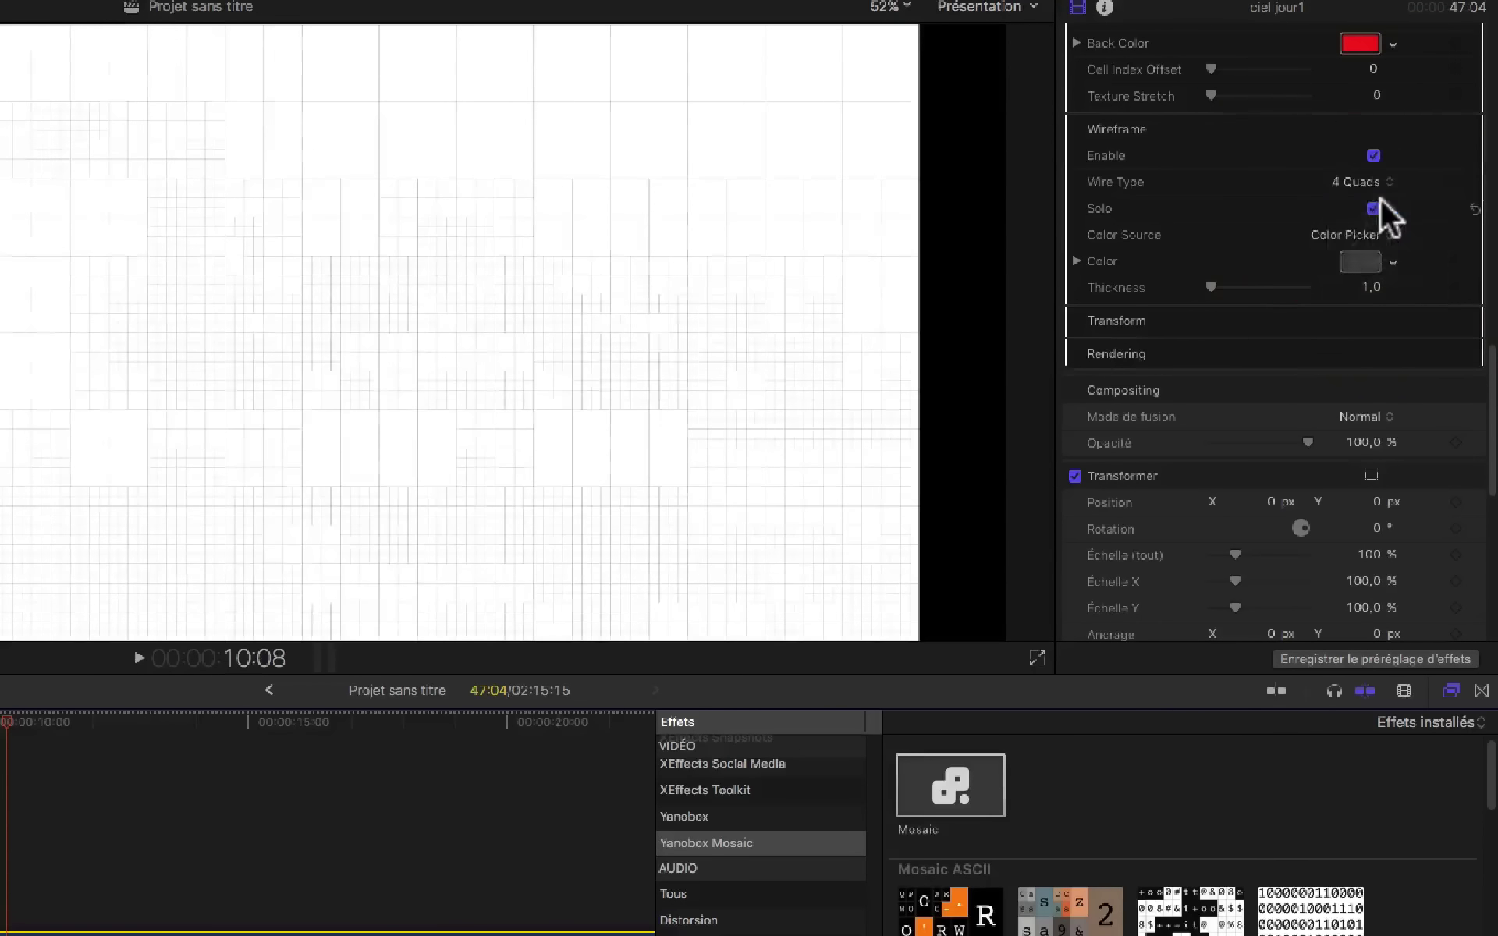
left_click(1373, 178)
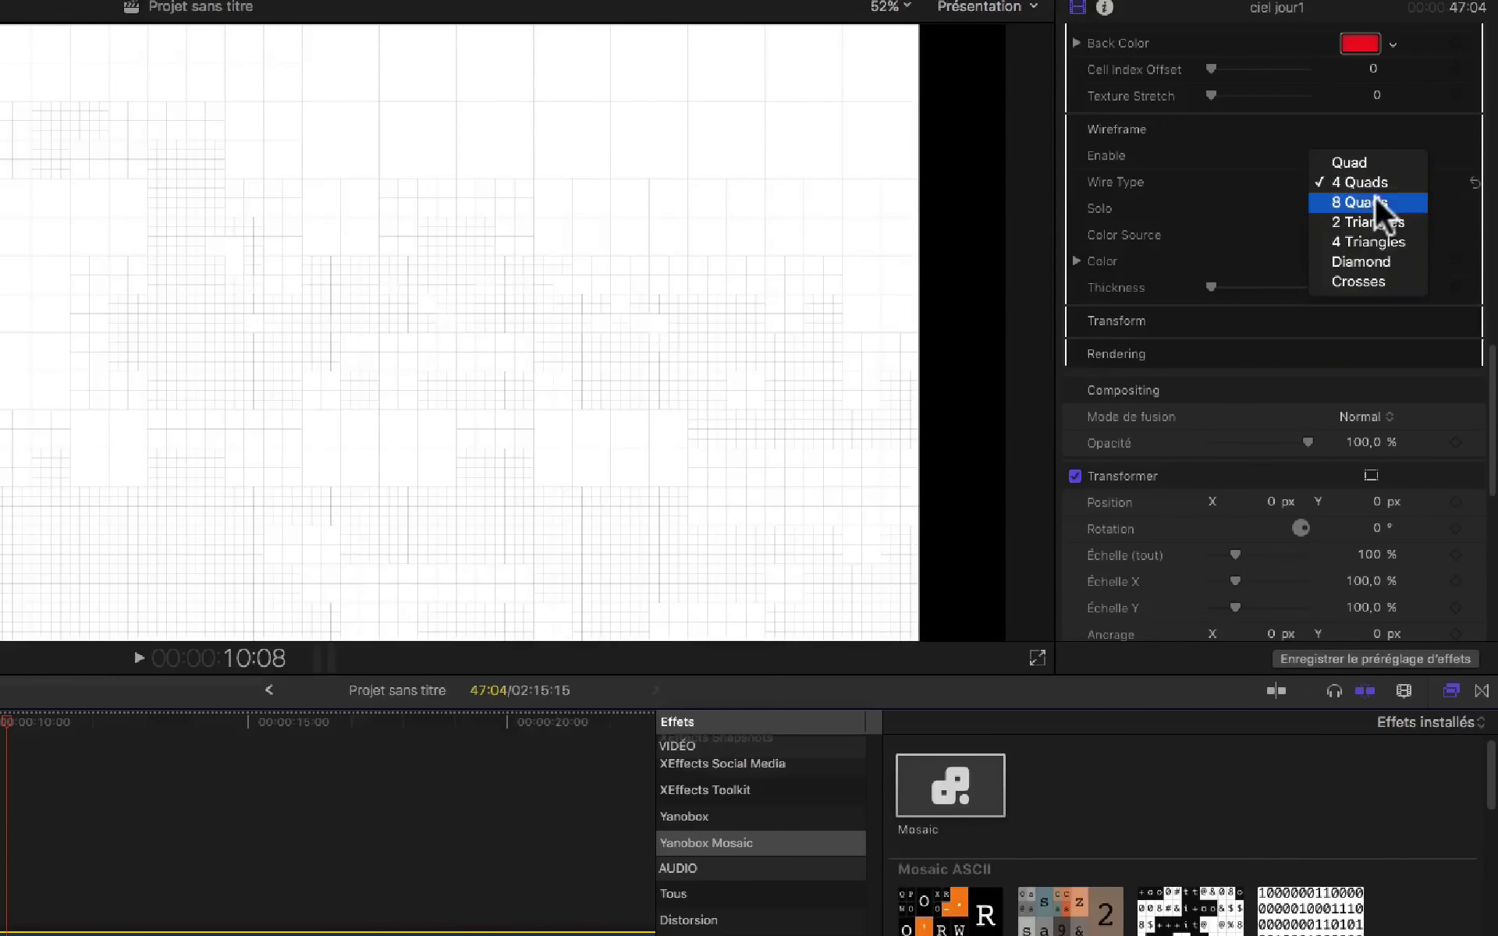
left_click(1374, 195)
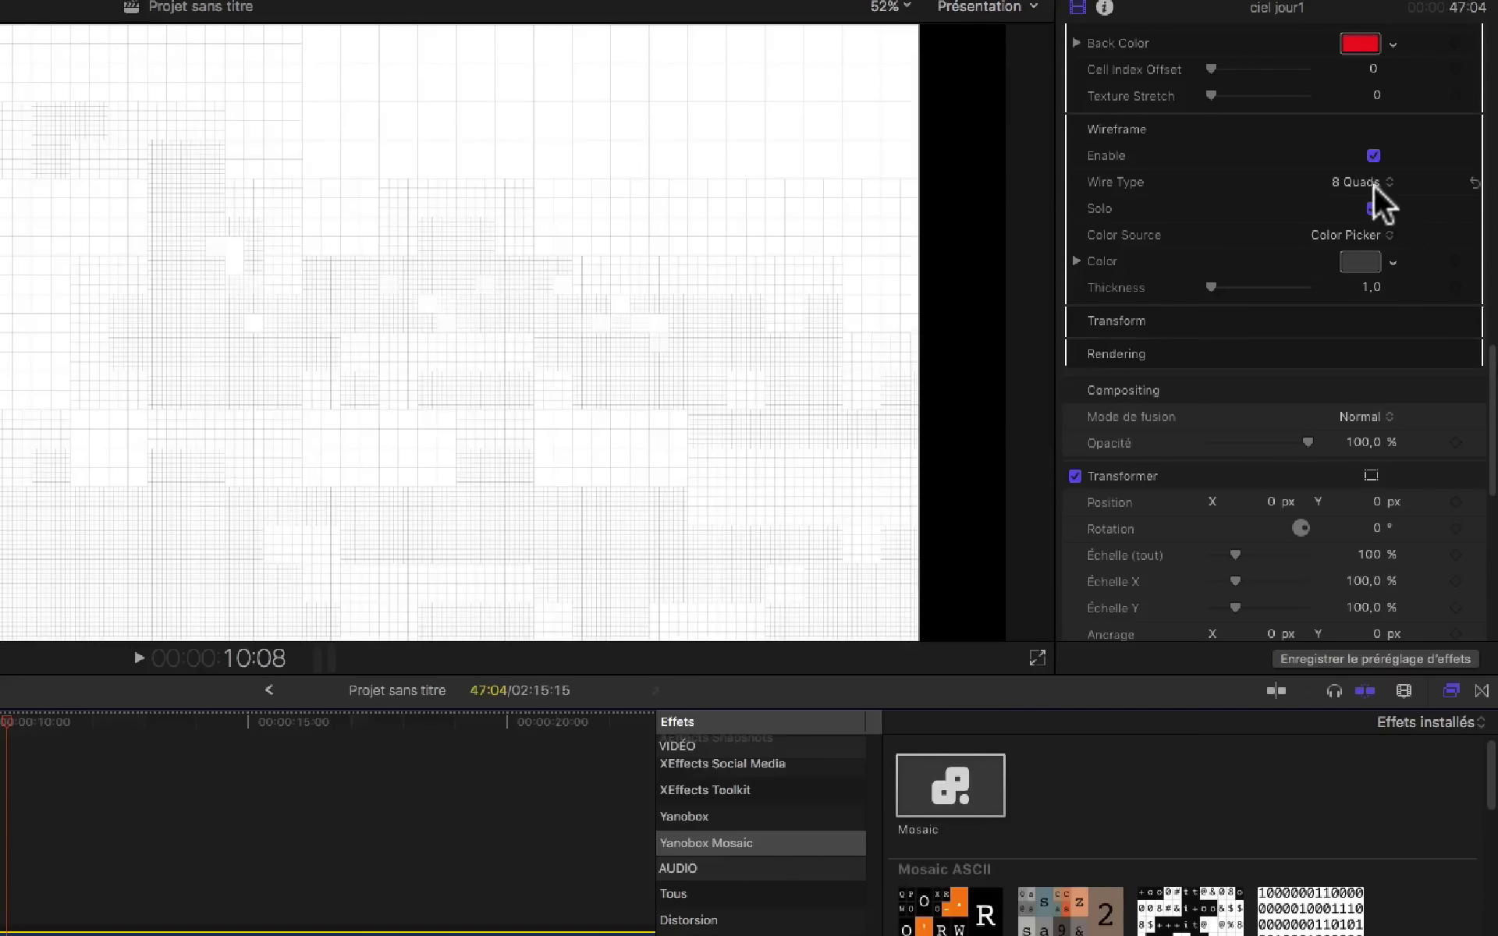
Try the 2 Triangles, Diamond and Crosses wire types on the soloed wireframe
left_click(1374, 180)
left_click(1370, 196)
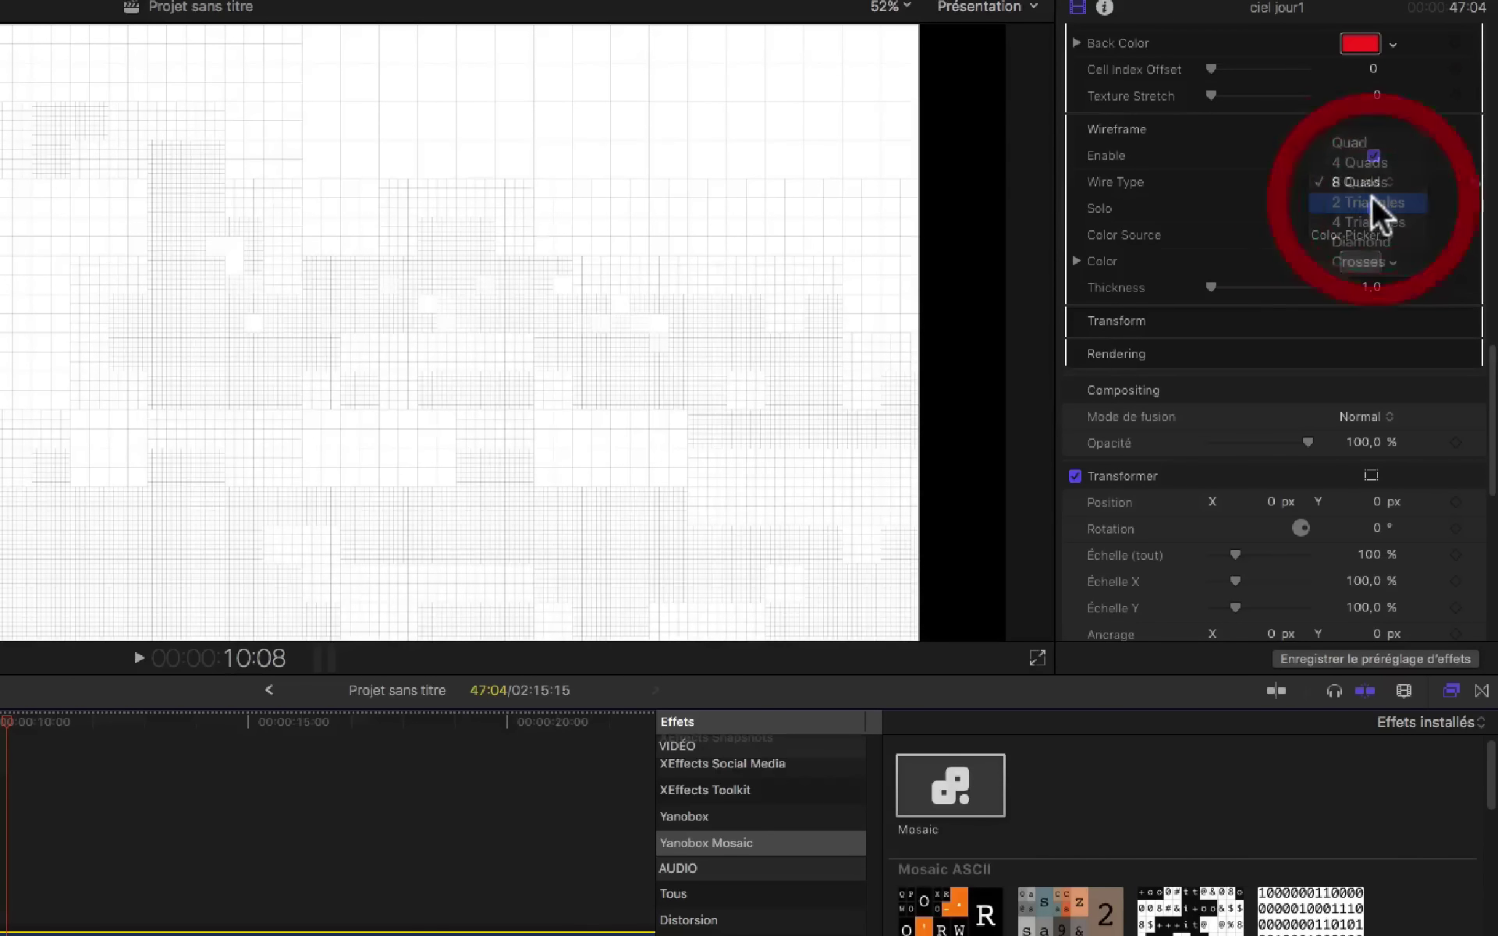
left_click(1370, 180)
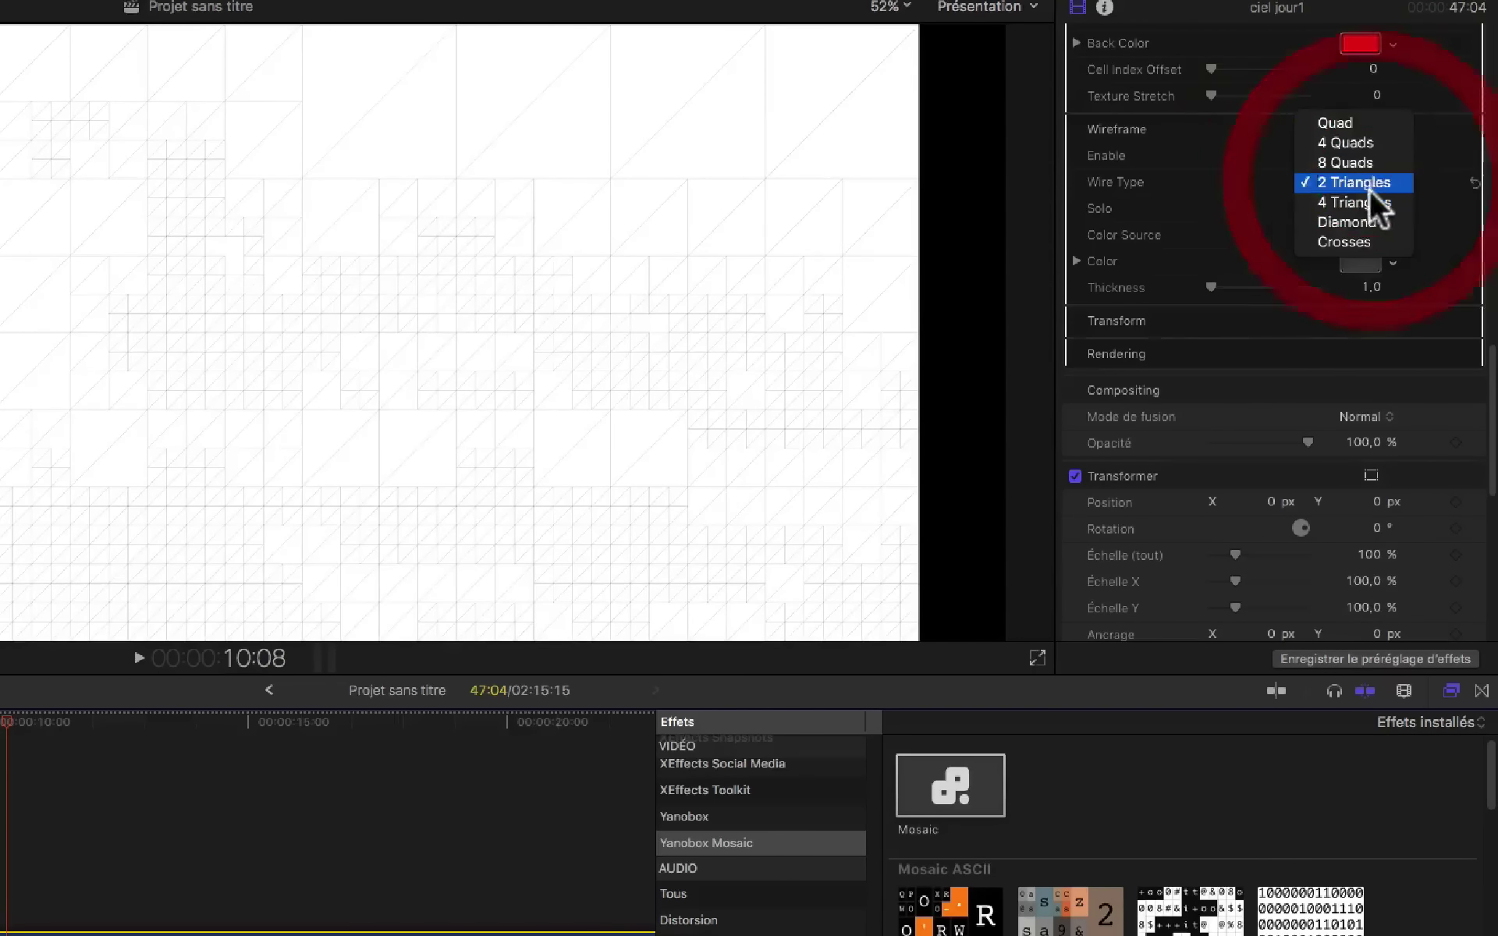
left_click(1363, 212)
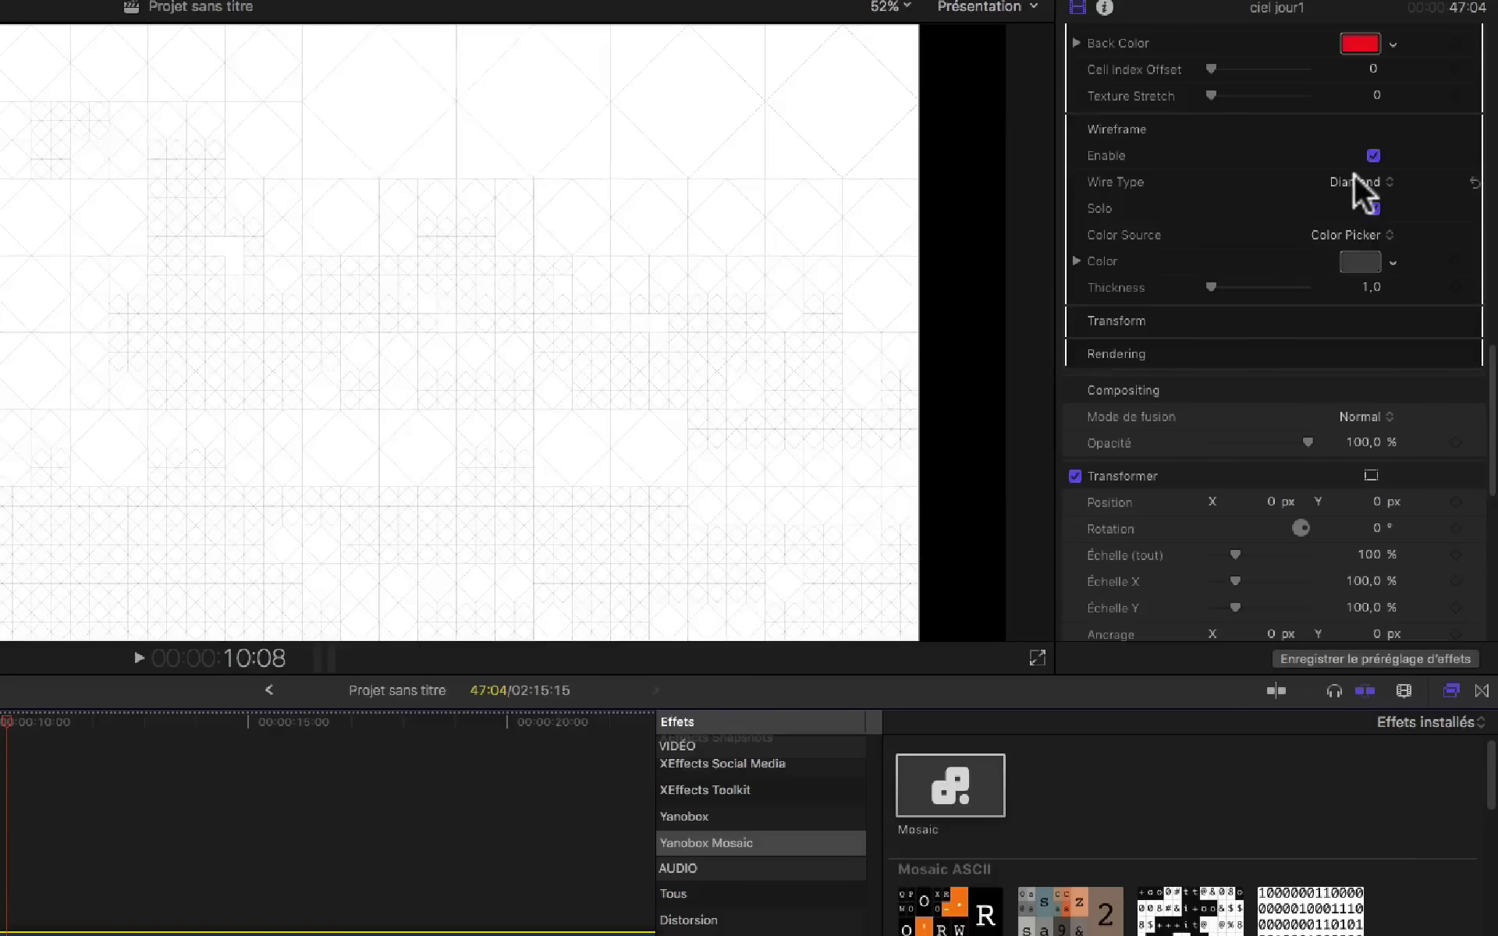
left_click(1356, 182)
left_click(1359, 203)
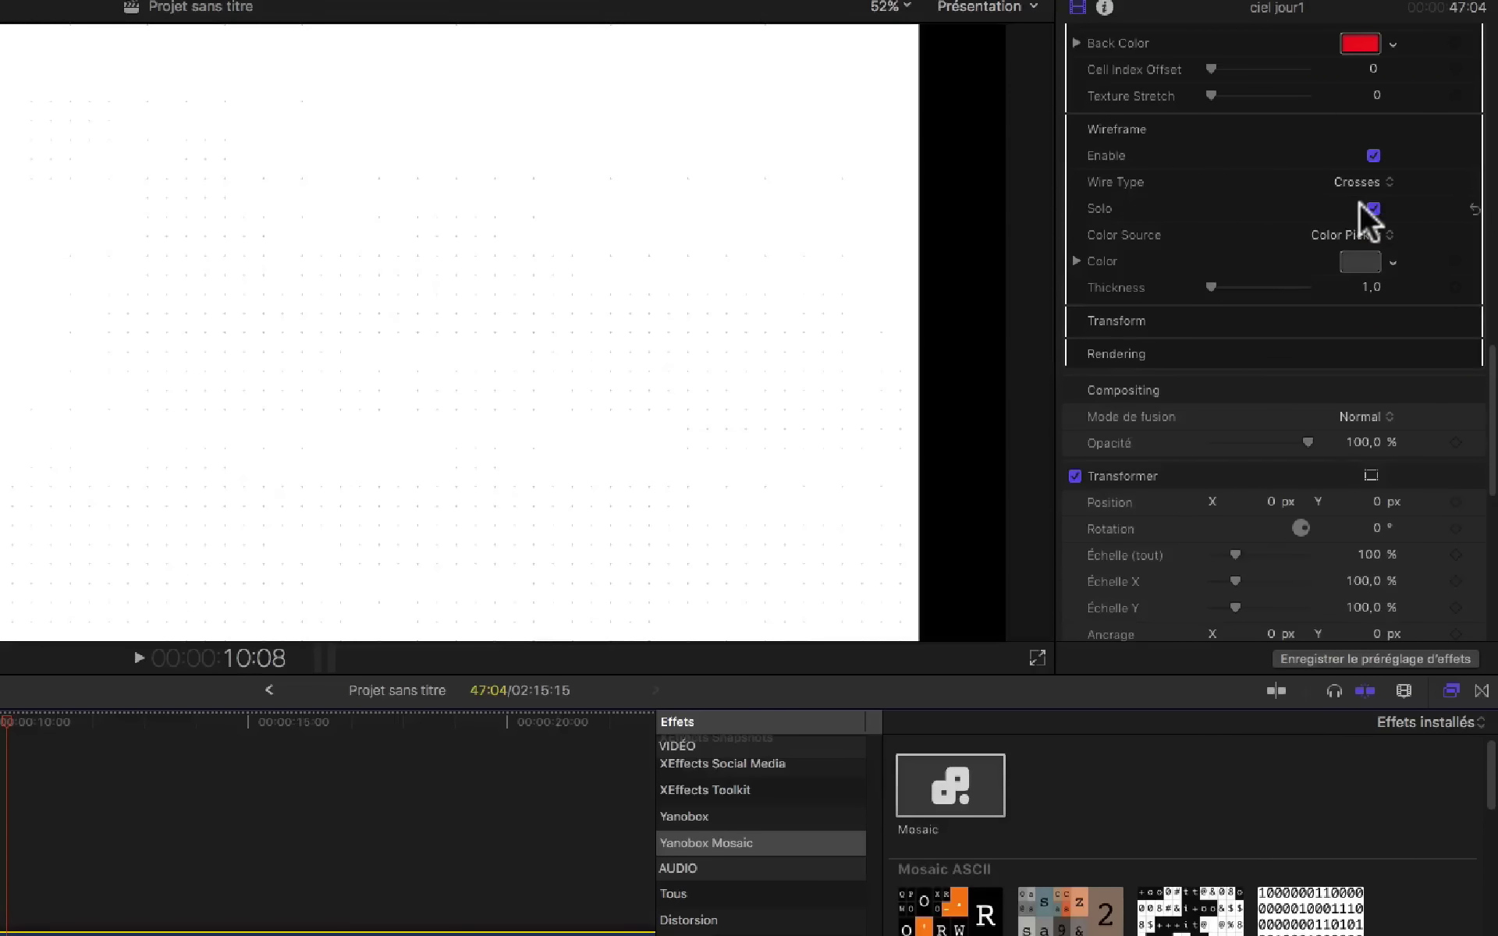
Set the Wire Type to 4 Triangles and turn off the wireframe's Solo option
left_click(1359, 184)
left_click(1392, 135)
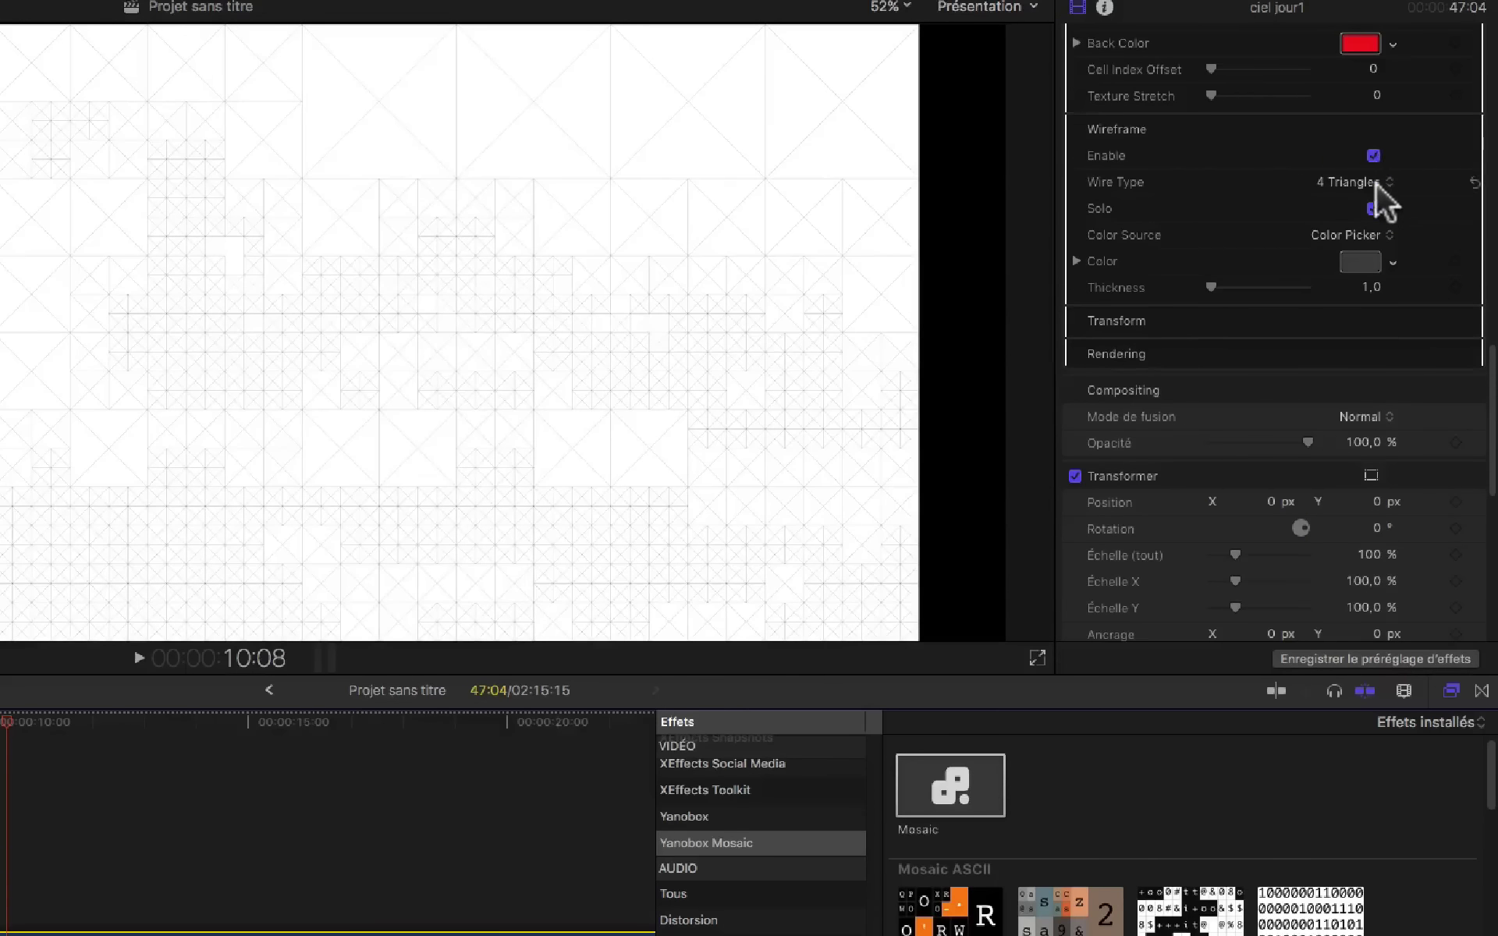
left_click(1371, 205)
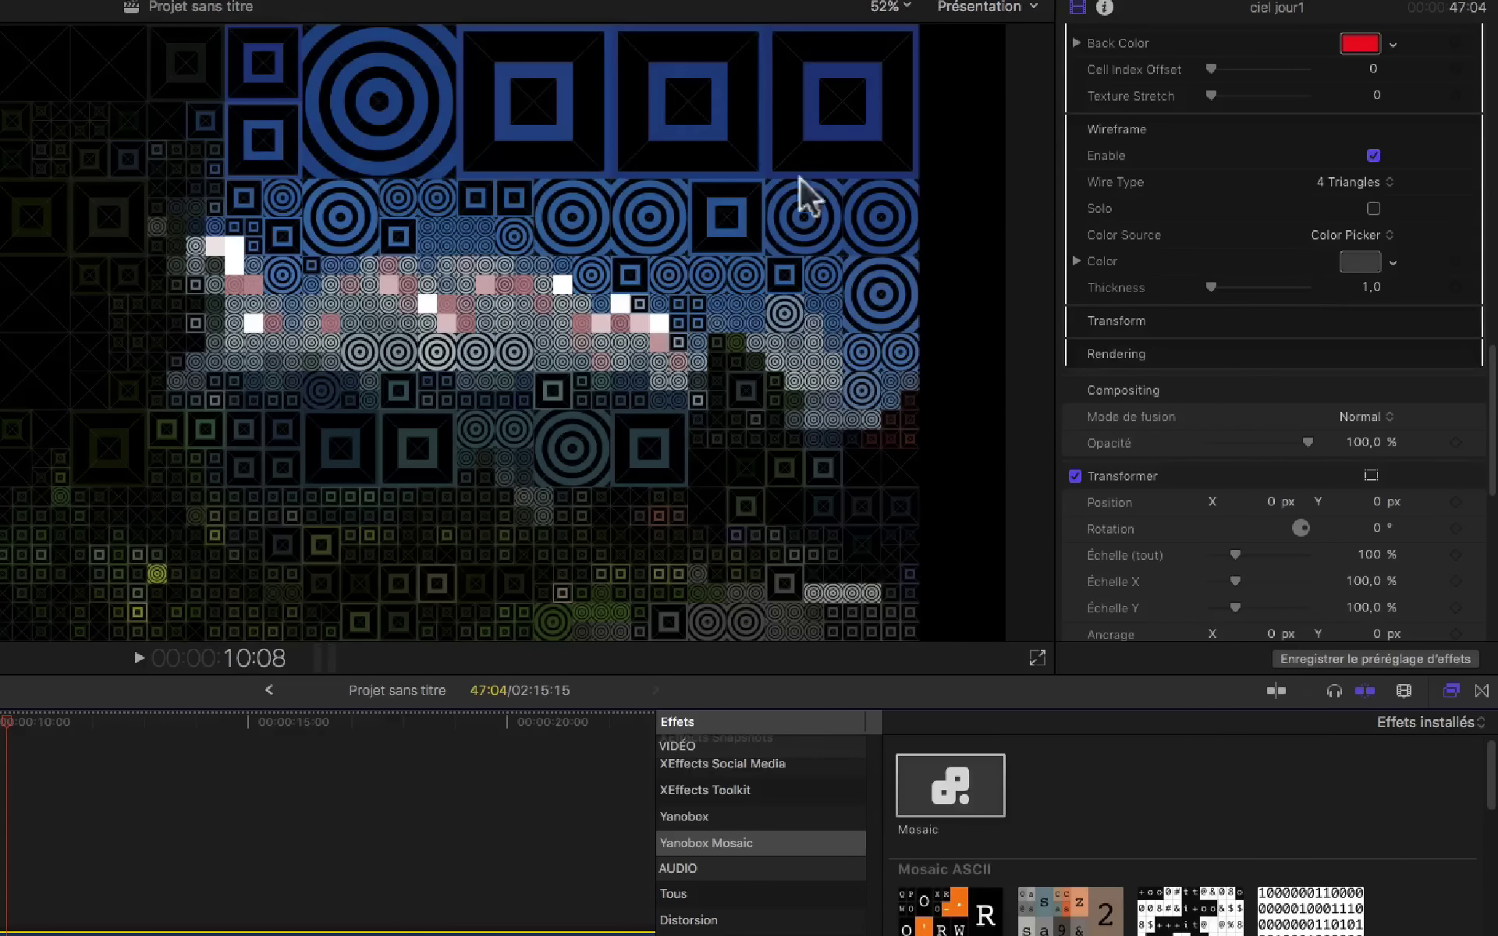
Set the wireframe Thickness to about 4.03 and change its Color to a pale peach tone
left_click(1258, 282)
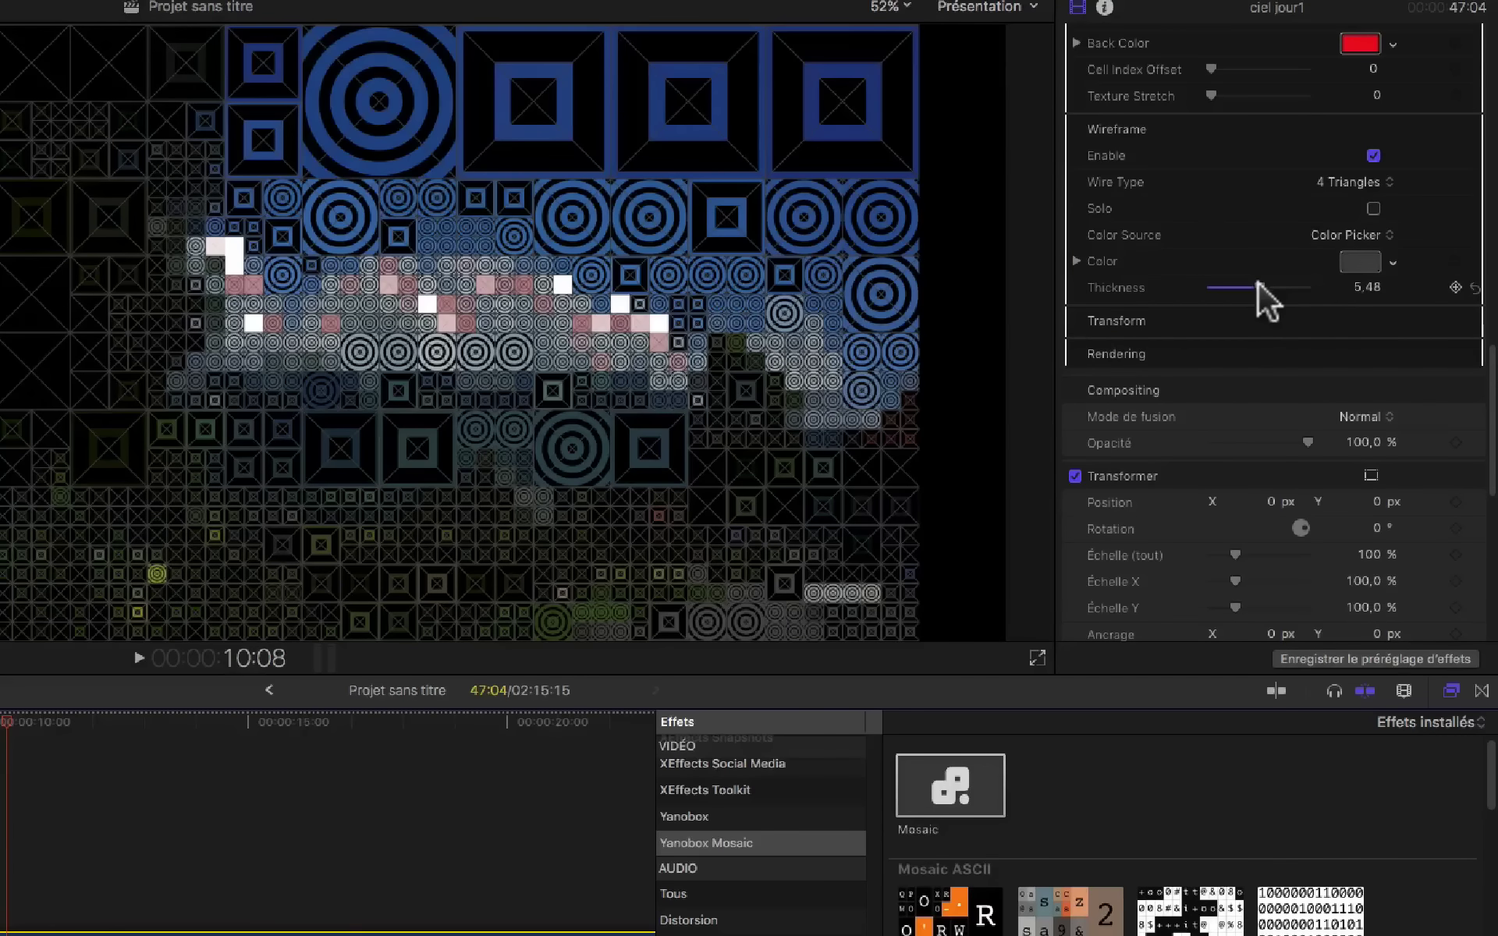
mouse_move(1258, 282)
left_mouse_down()
mouse_move(1229, 282)
mouse_move(1245, 284)
left_mouse_up()
left_click(1367, 265)
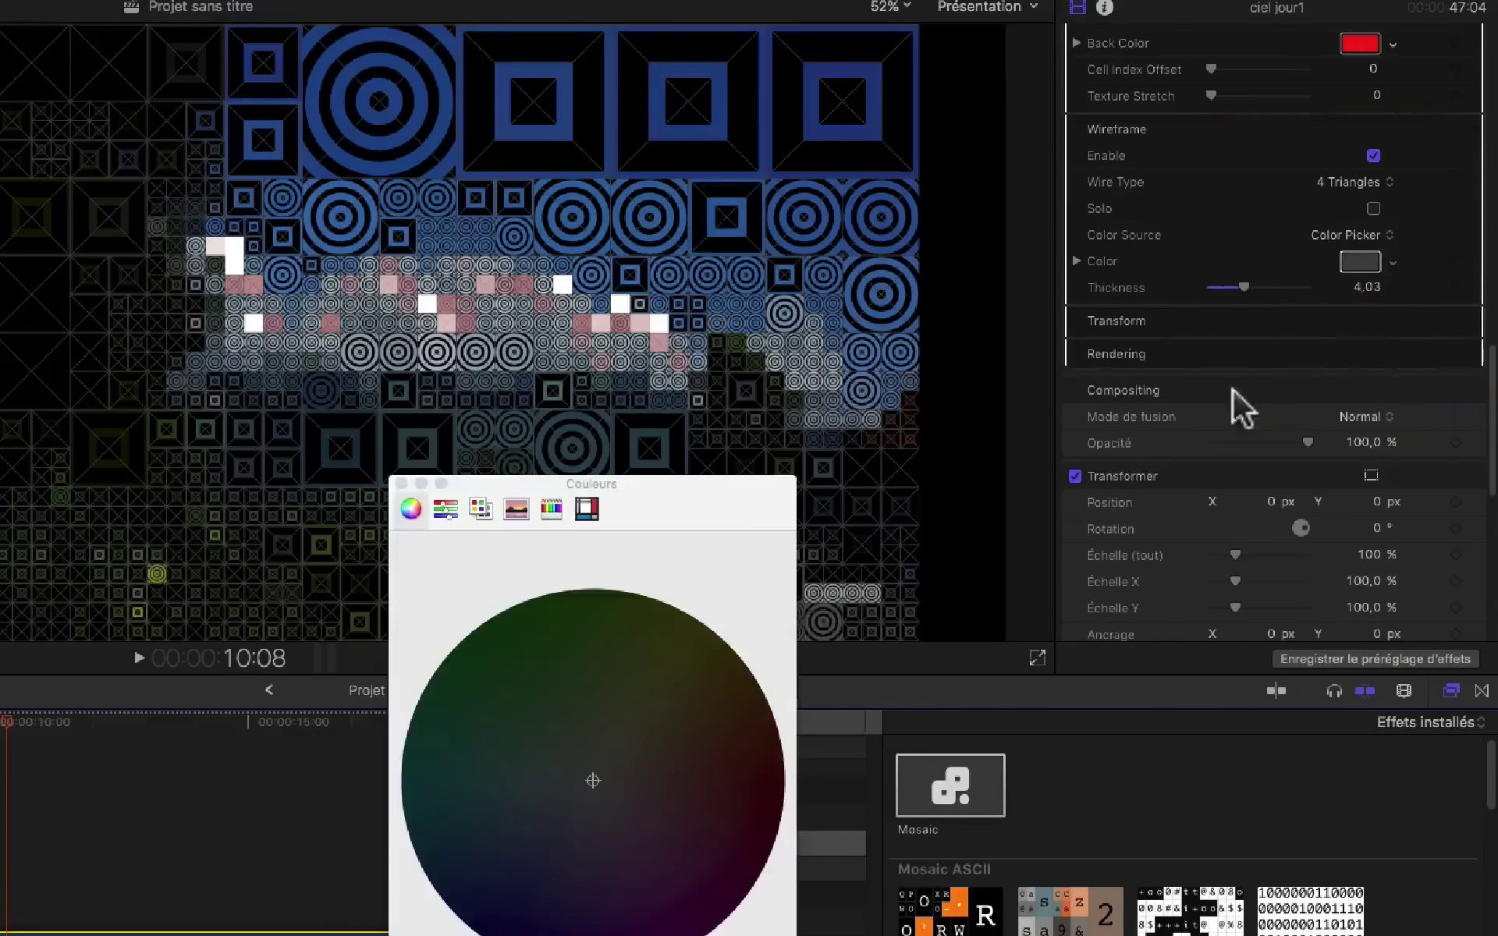
left_click(647, 739)
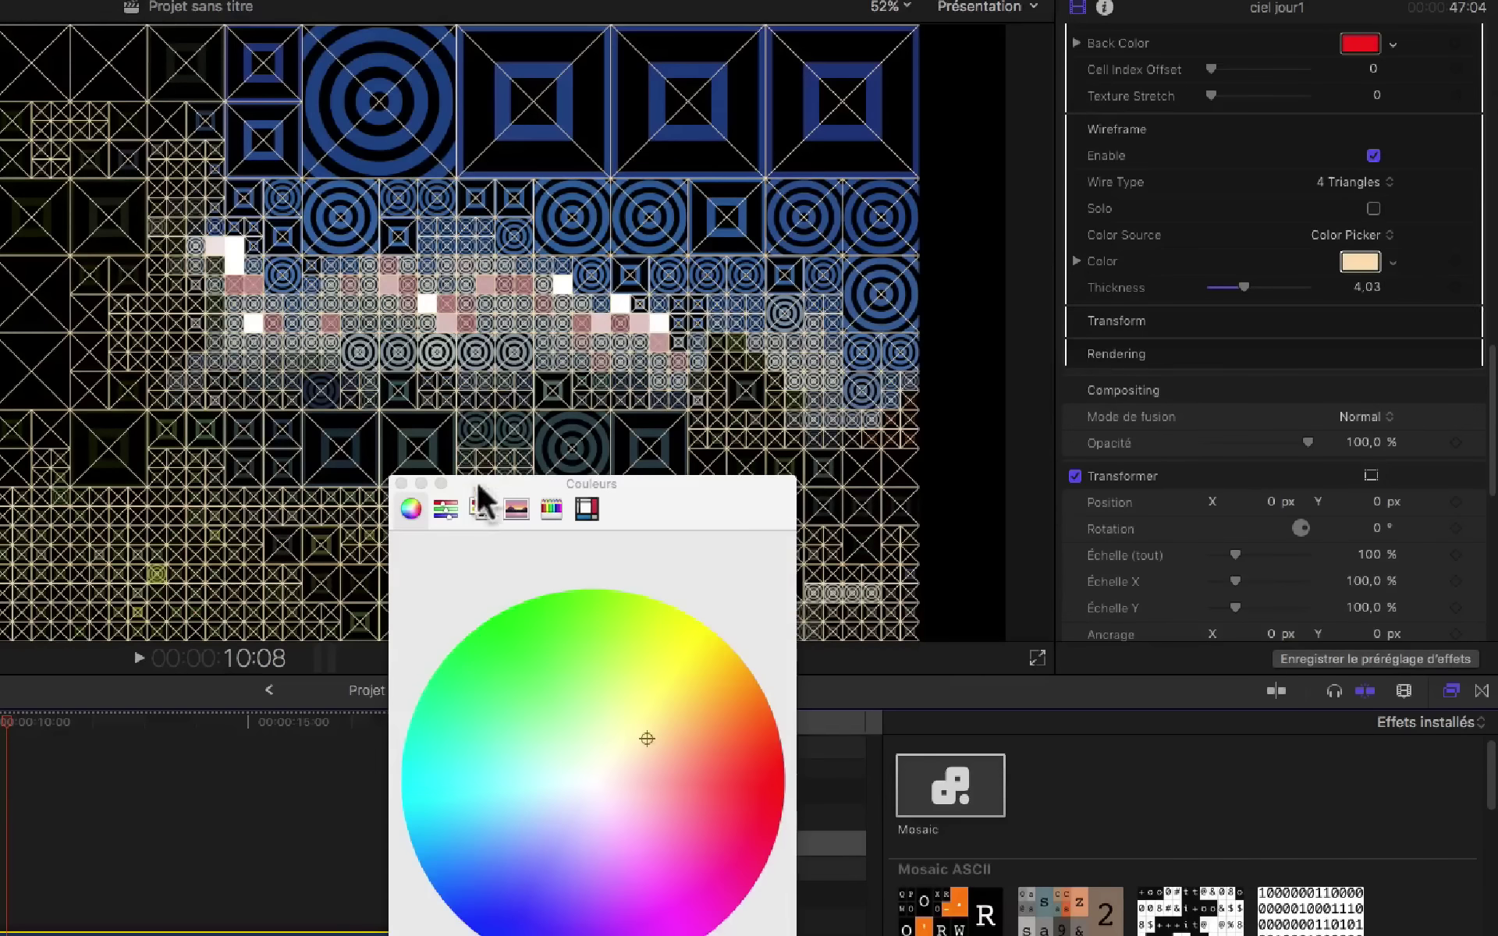
left_click(401, 483)
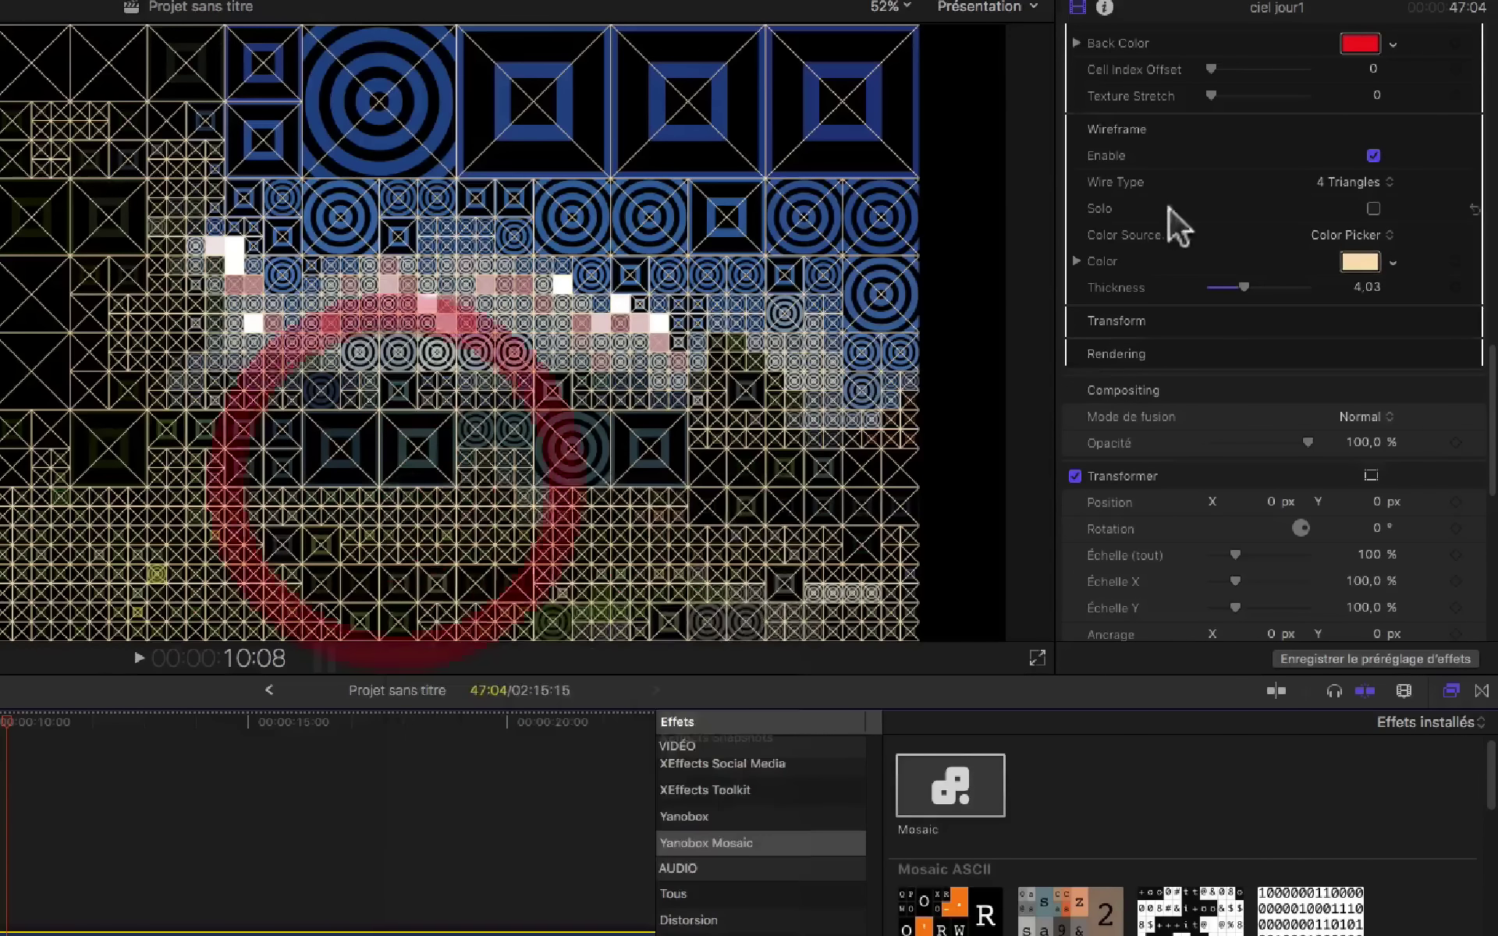
Reduce the wireframe Thickness to about 1.35 and darken its Color to a muted grey-brown
left_click_drag(1243, 279, 1213, 287)
left_click(1362, 262)
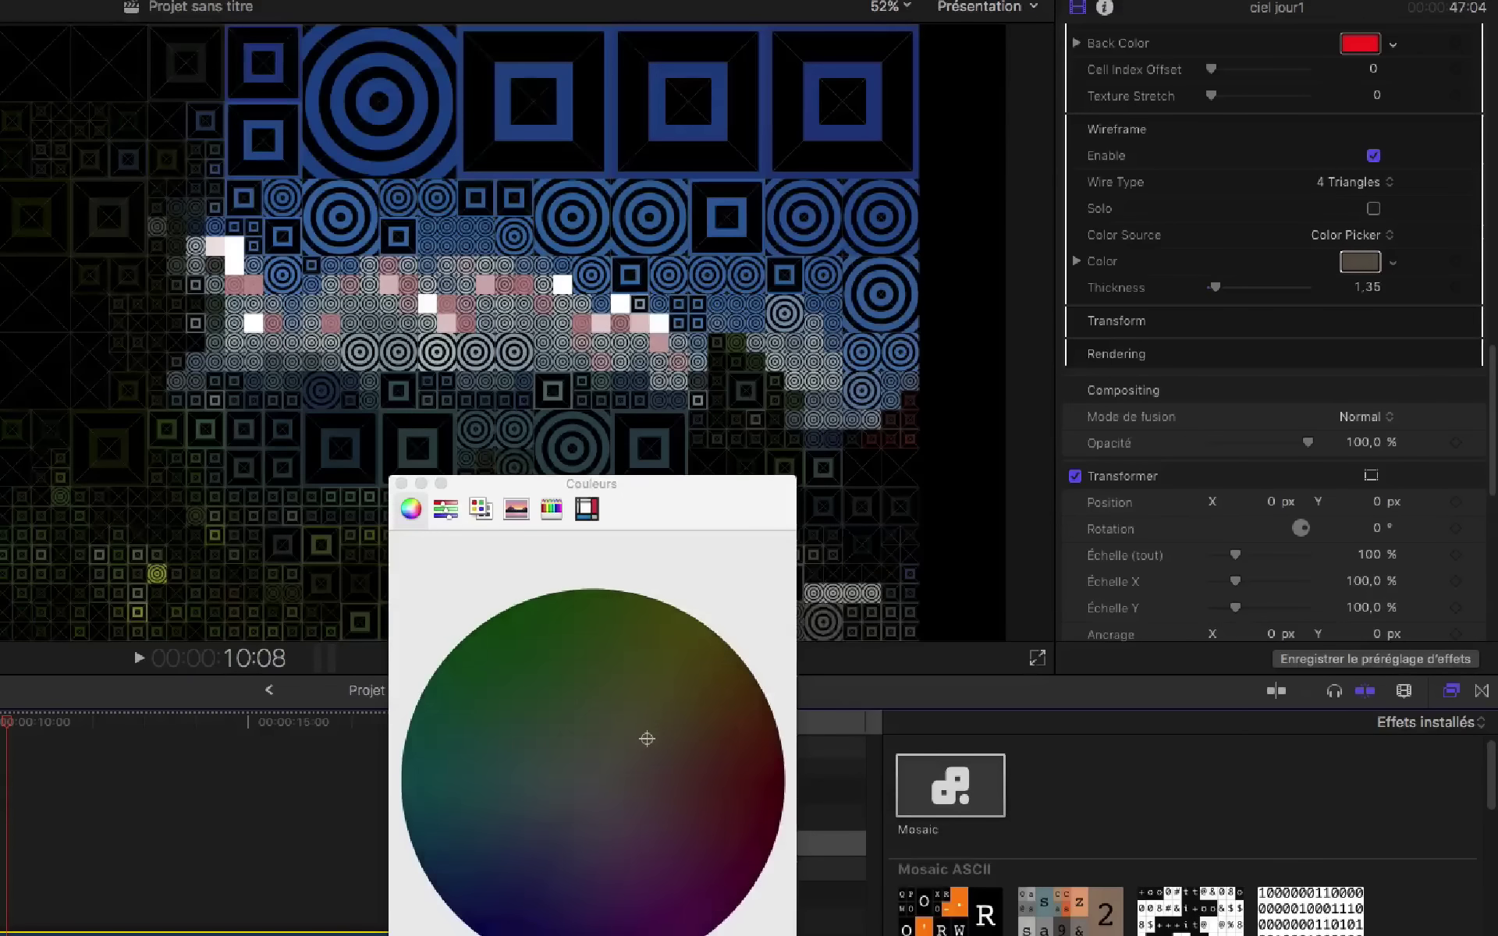
left_click(392, 479)
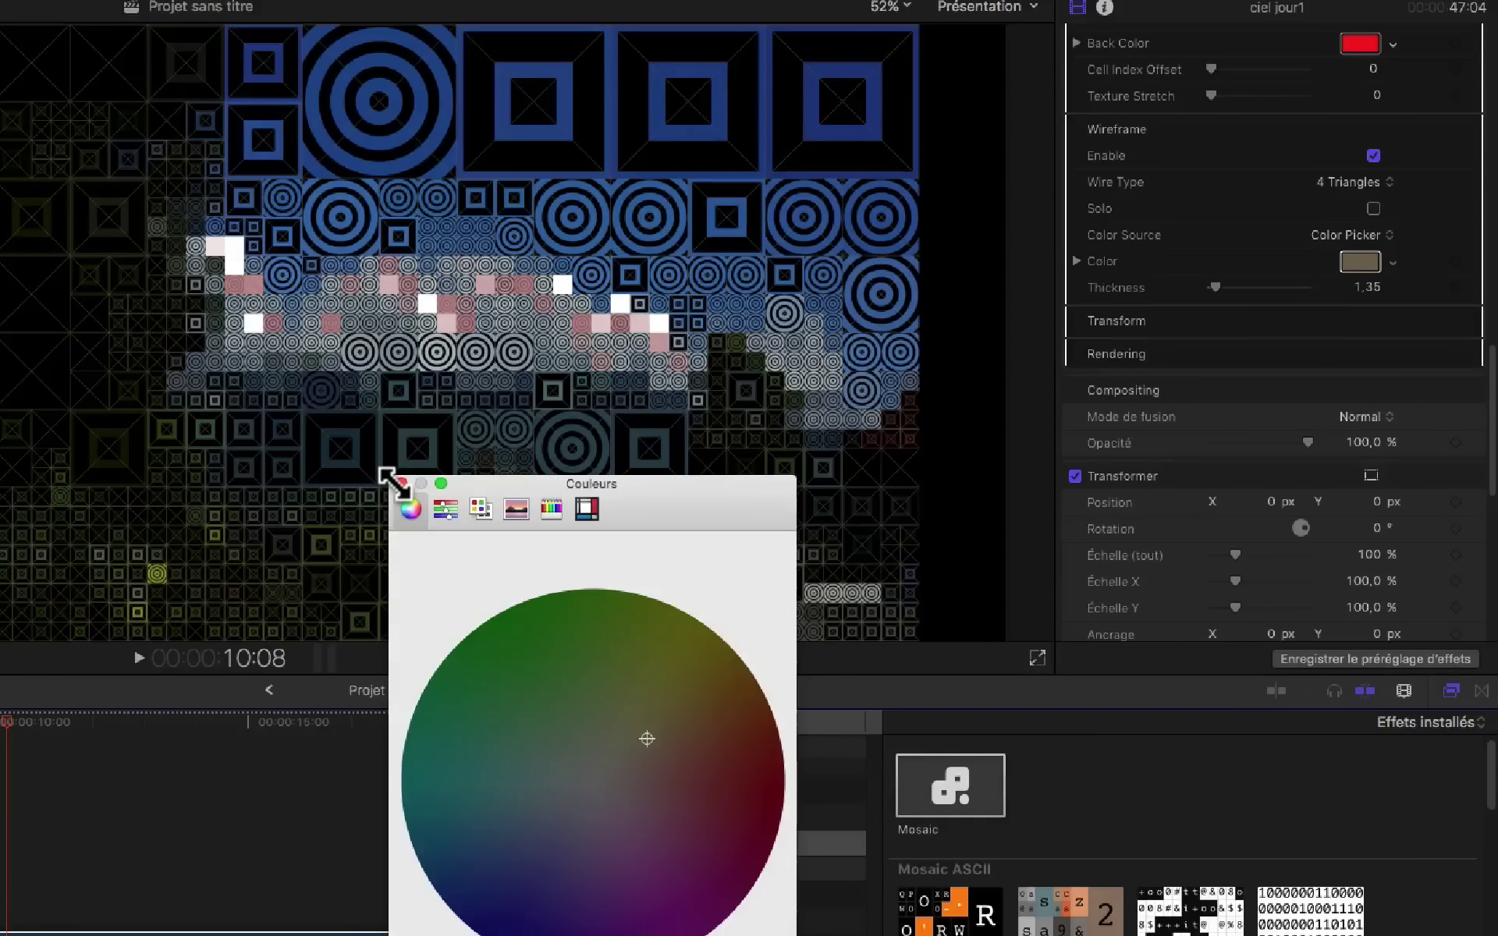
left_click(403, 483)
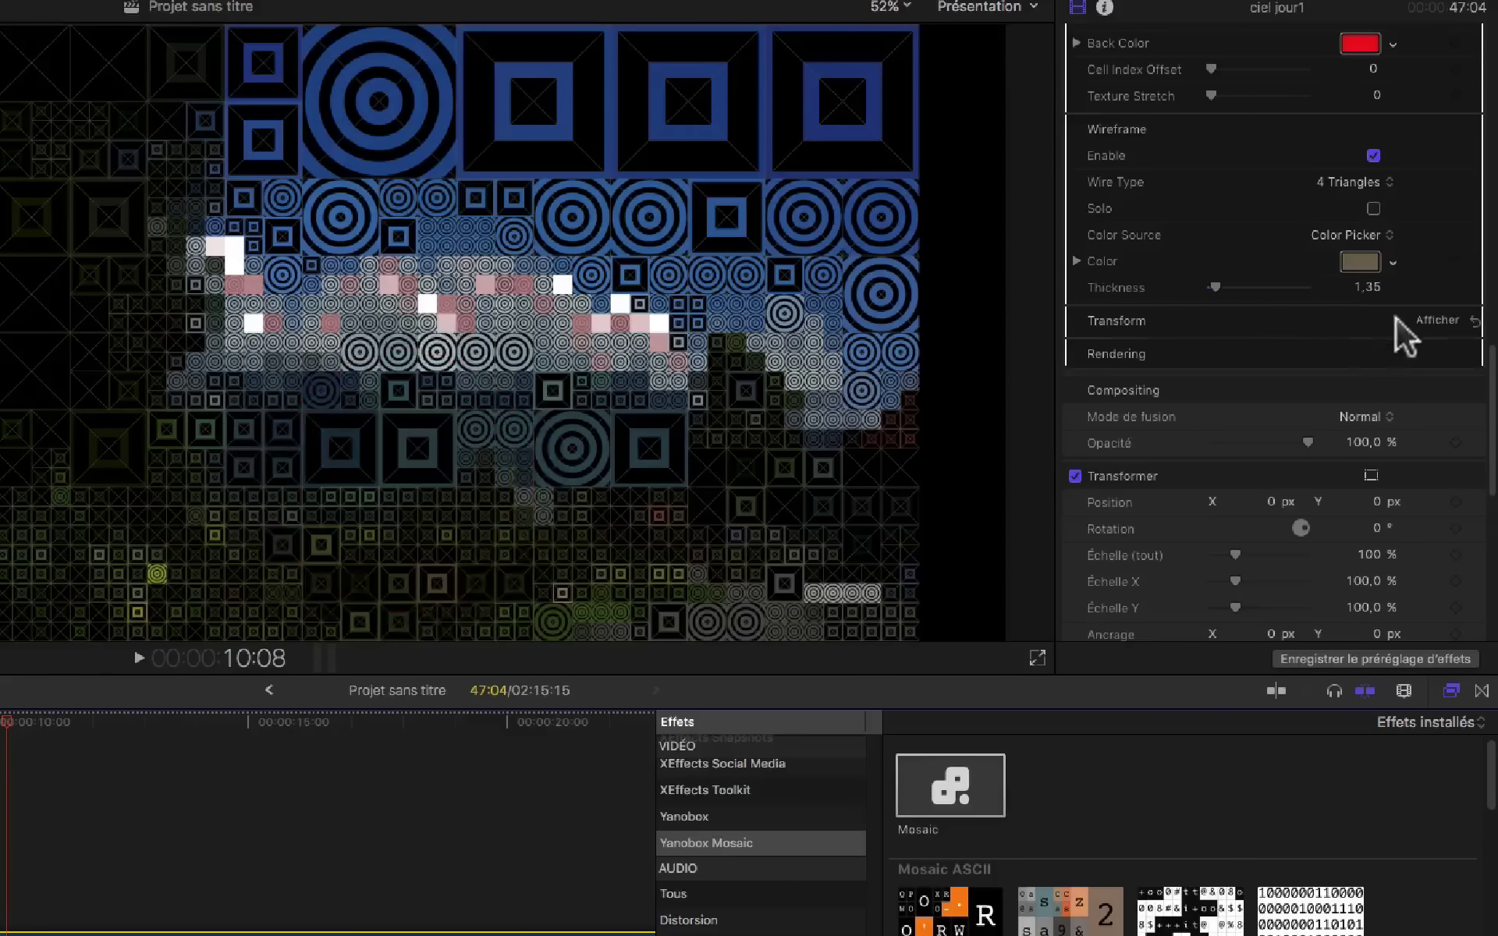
Show the Mosaic Transform parameters and add keyframes at 10:08 for Position, Position Z, Rotation X, Y and Z, and Scale
left_click(1432, 320)
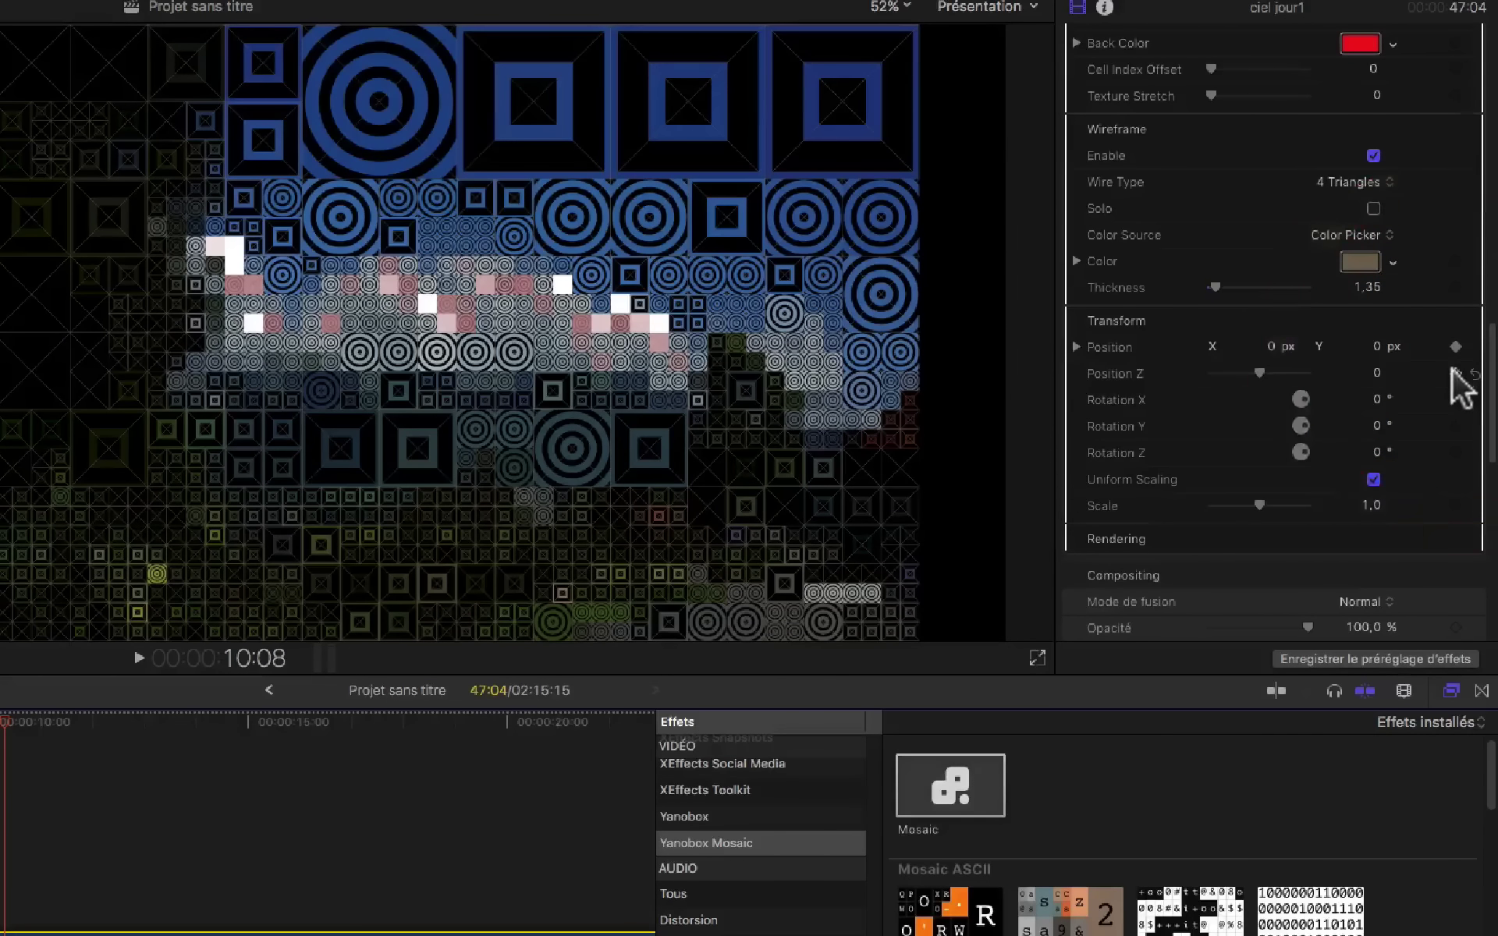
left_click(1453, 400)
left_click(1456, 431)
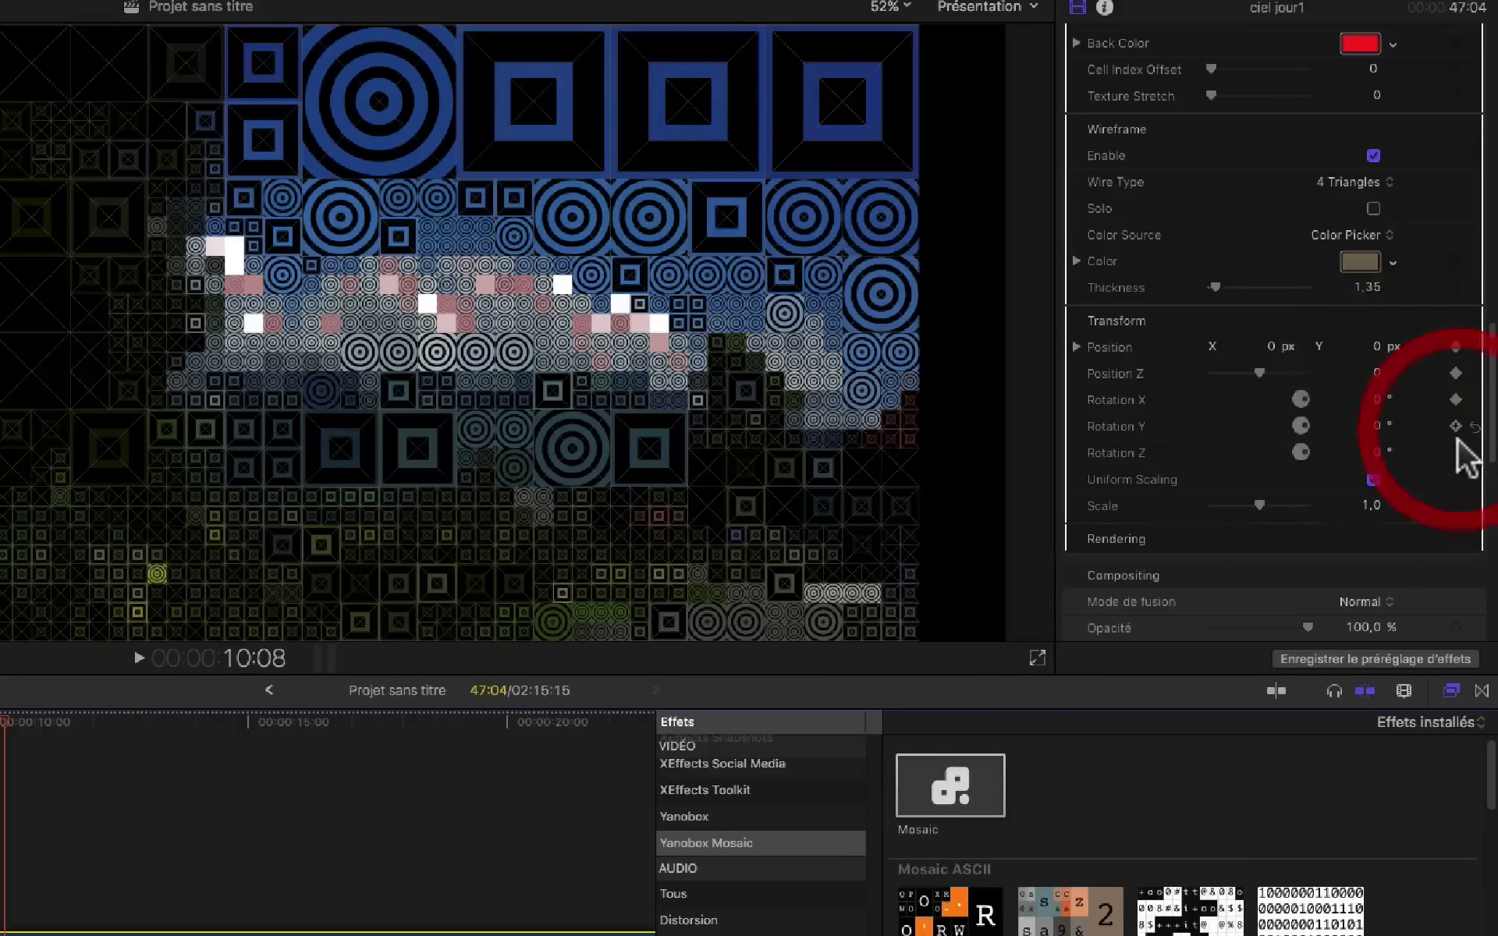
left_click(1459, 472)
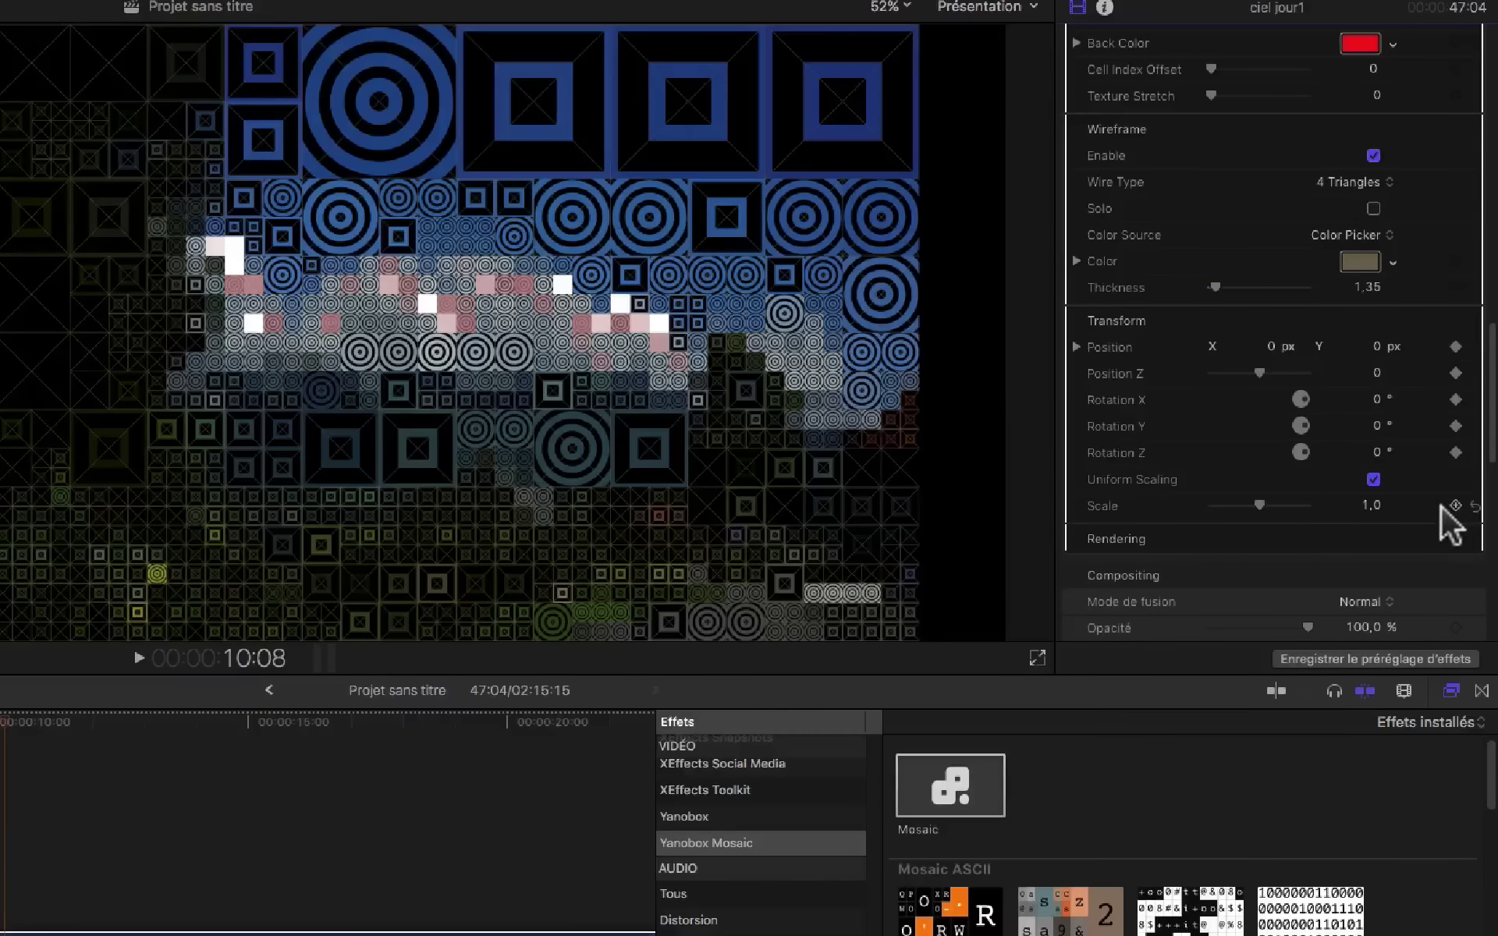
left_click(1455, 474)
left_click(1452, 476)
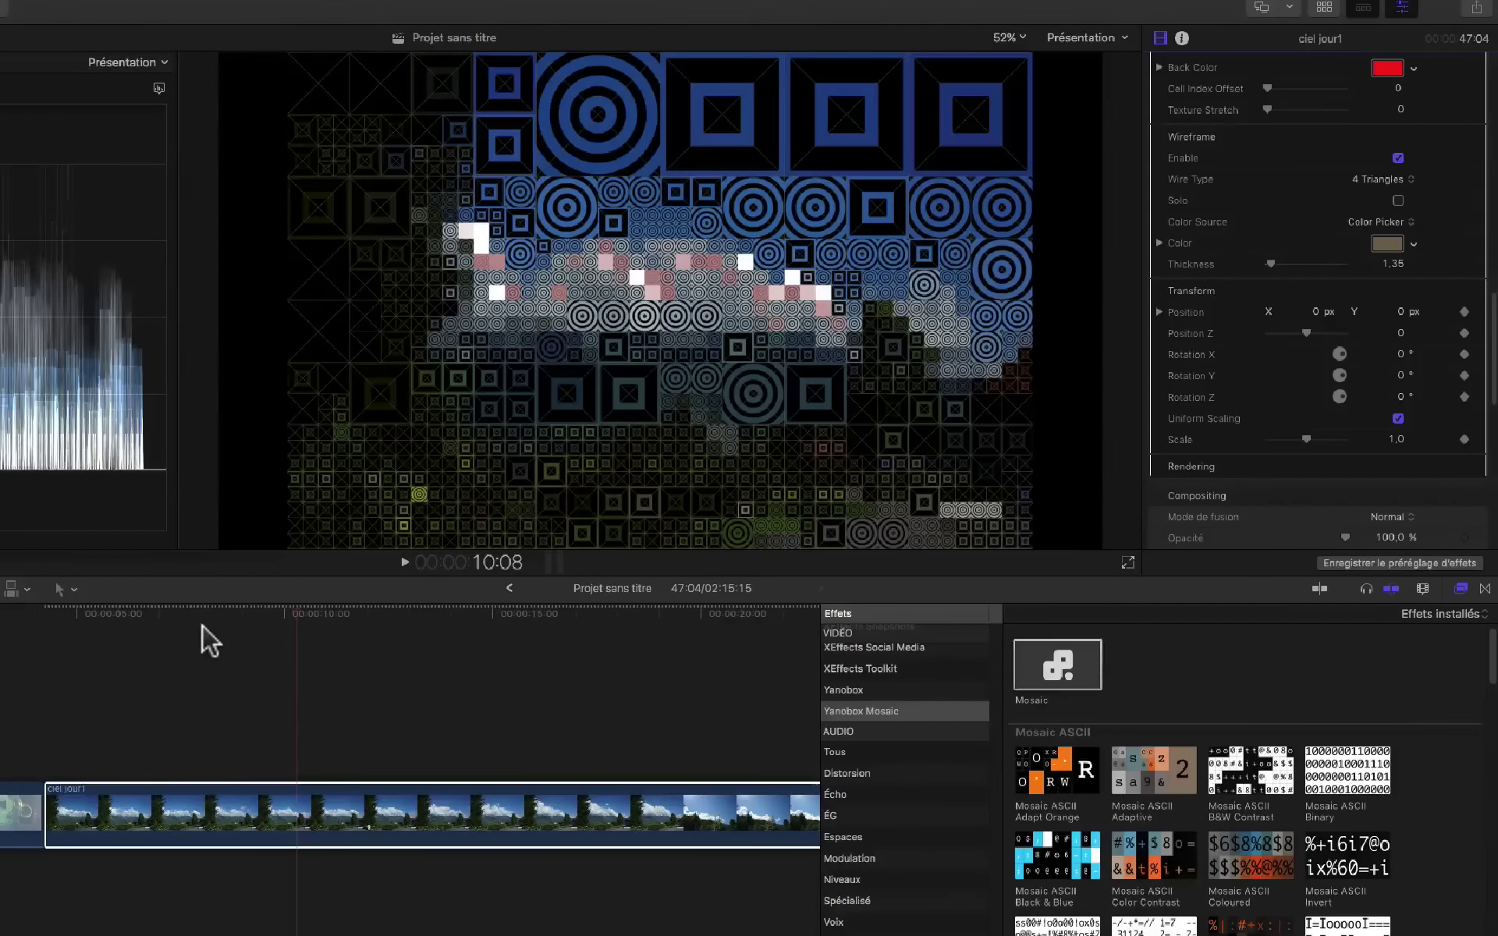
Move the playhead to 6:08 and set the Mosaic Scale to 2.0 and Rotation Z to -21°
left_click_drag(204, 615, 130, 617)
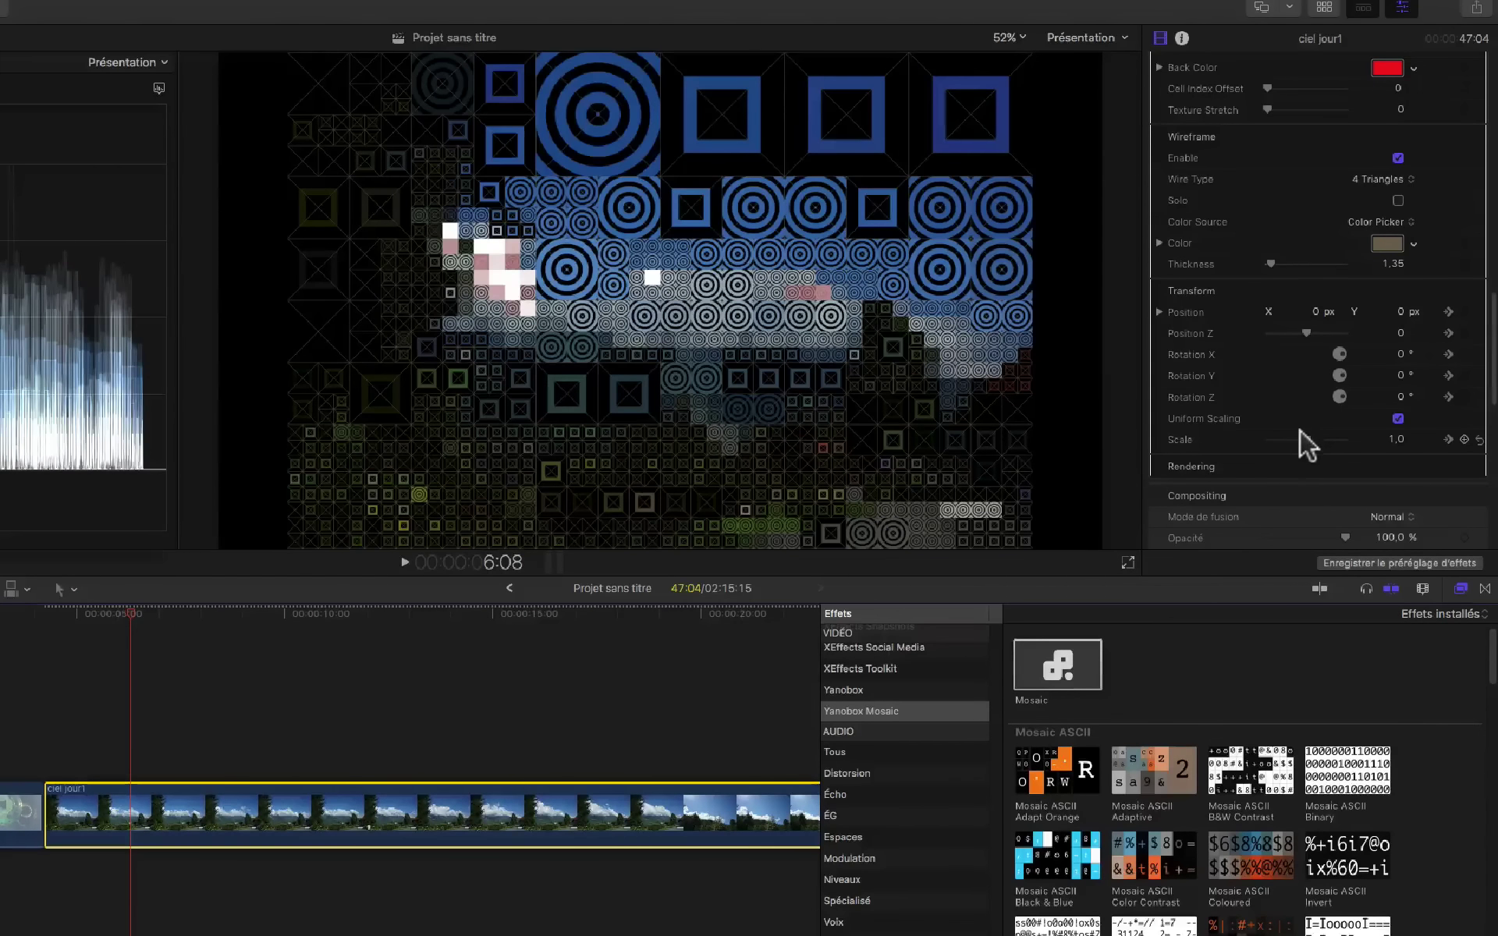
left_click_drag(1303, 438, 1350, 434)
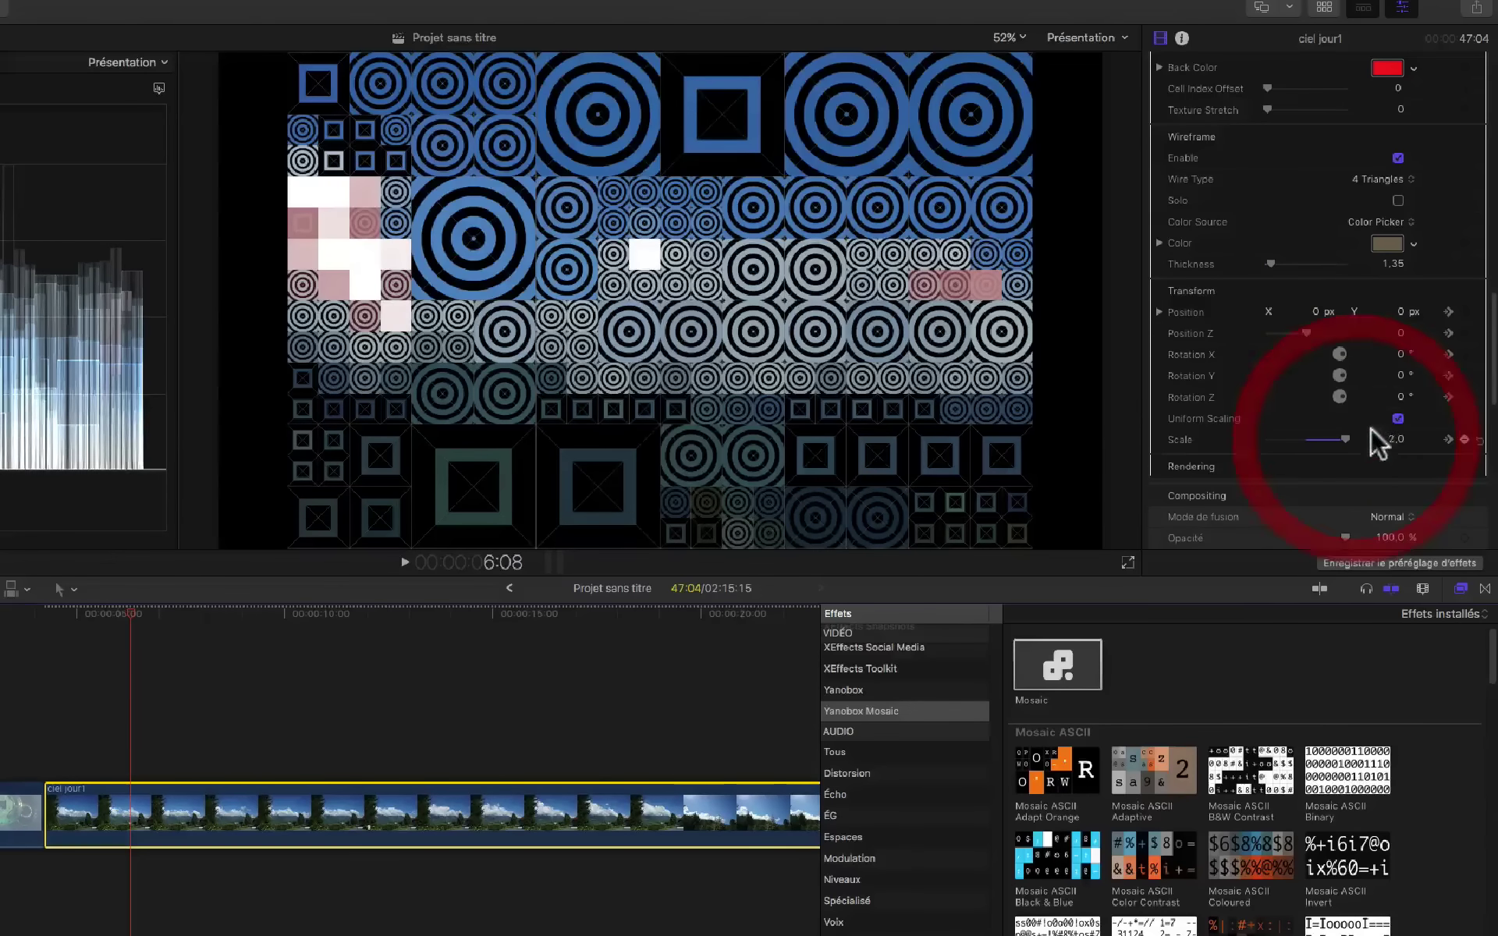
left_click(1405, 398)
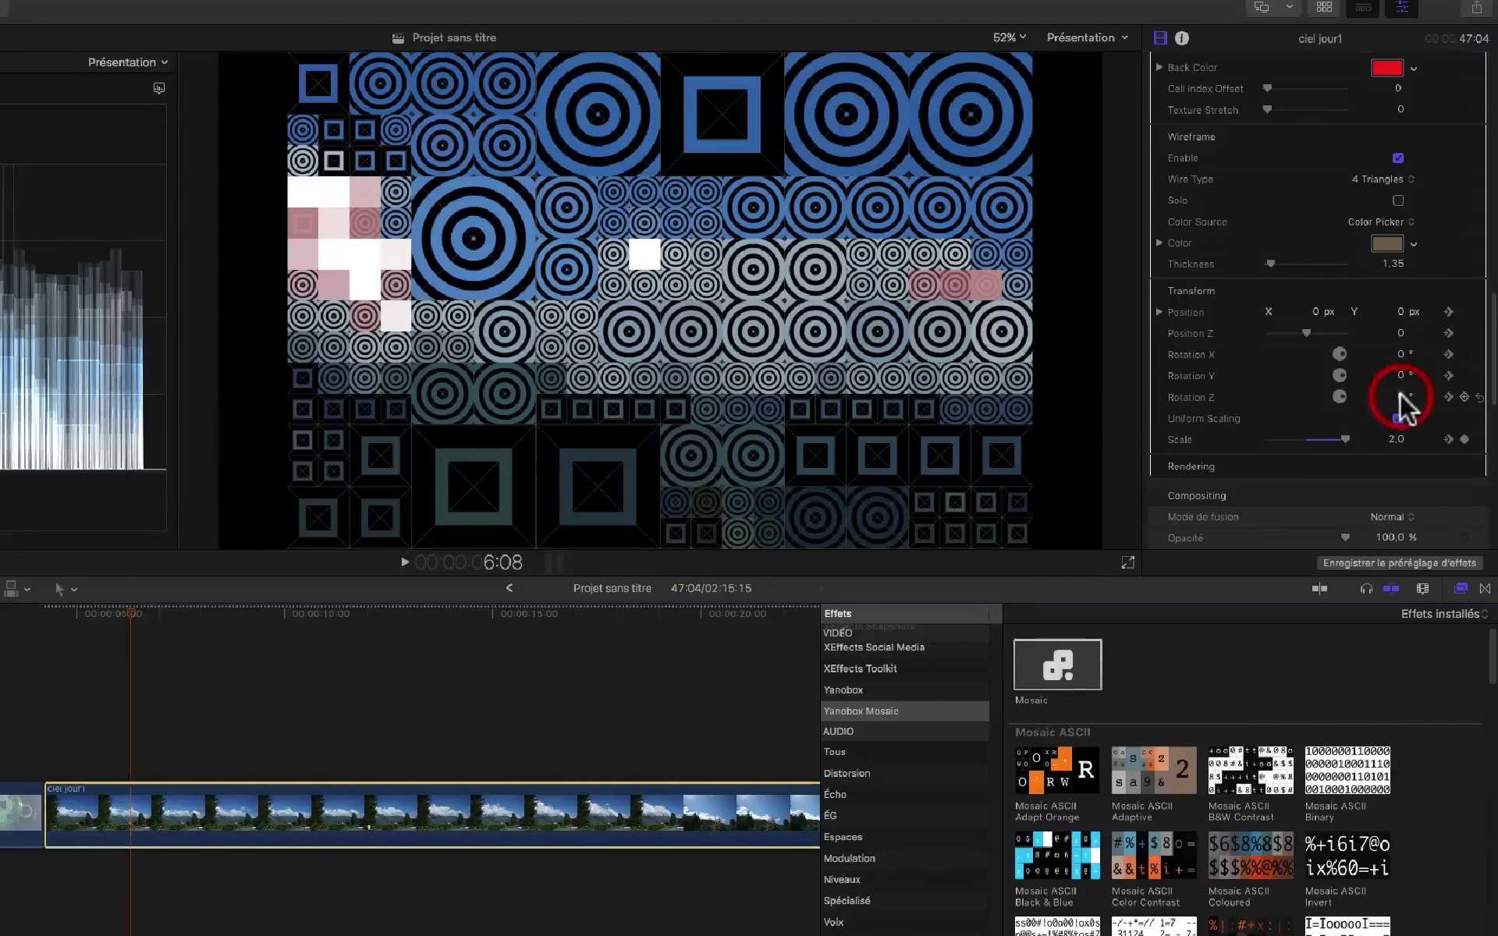
type("-18")
key("Return")
Set the Mosaic Rotation Y to -32° at 6:08
left_click(1401, 375)
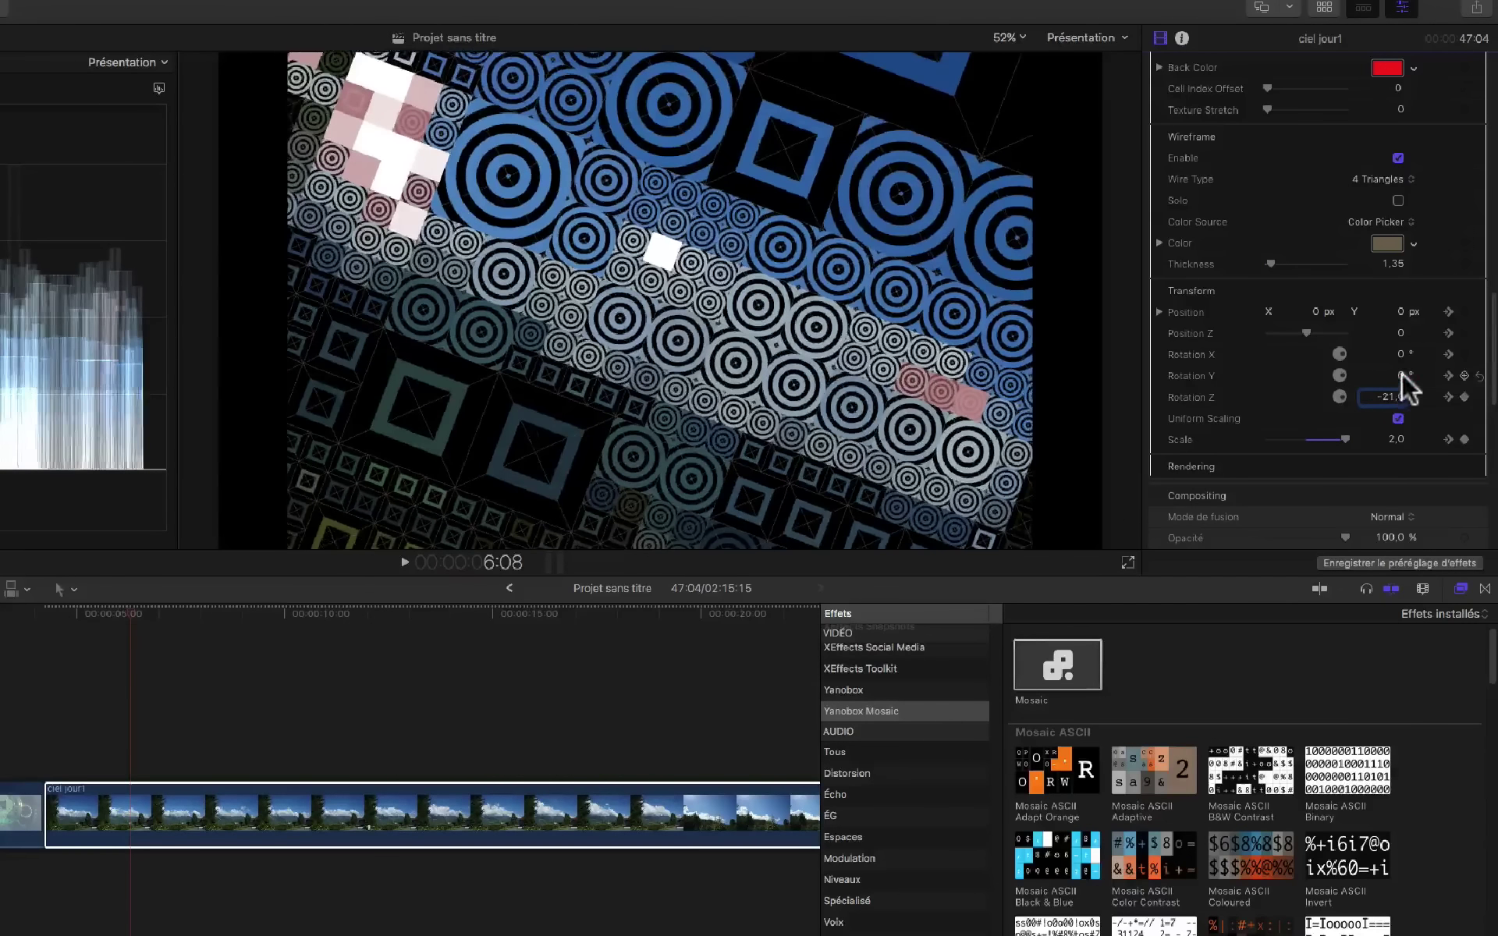
type("-20")
key("Return")
left_click_drag(1392, 376, 1368, 375)
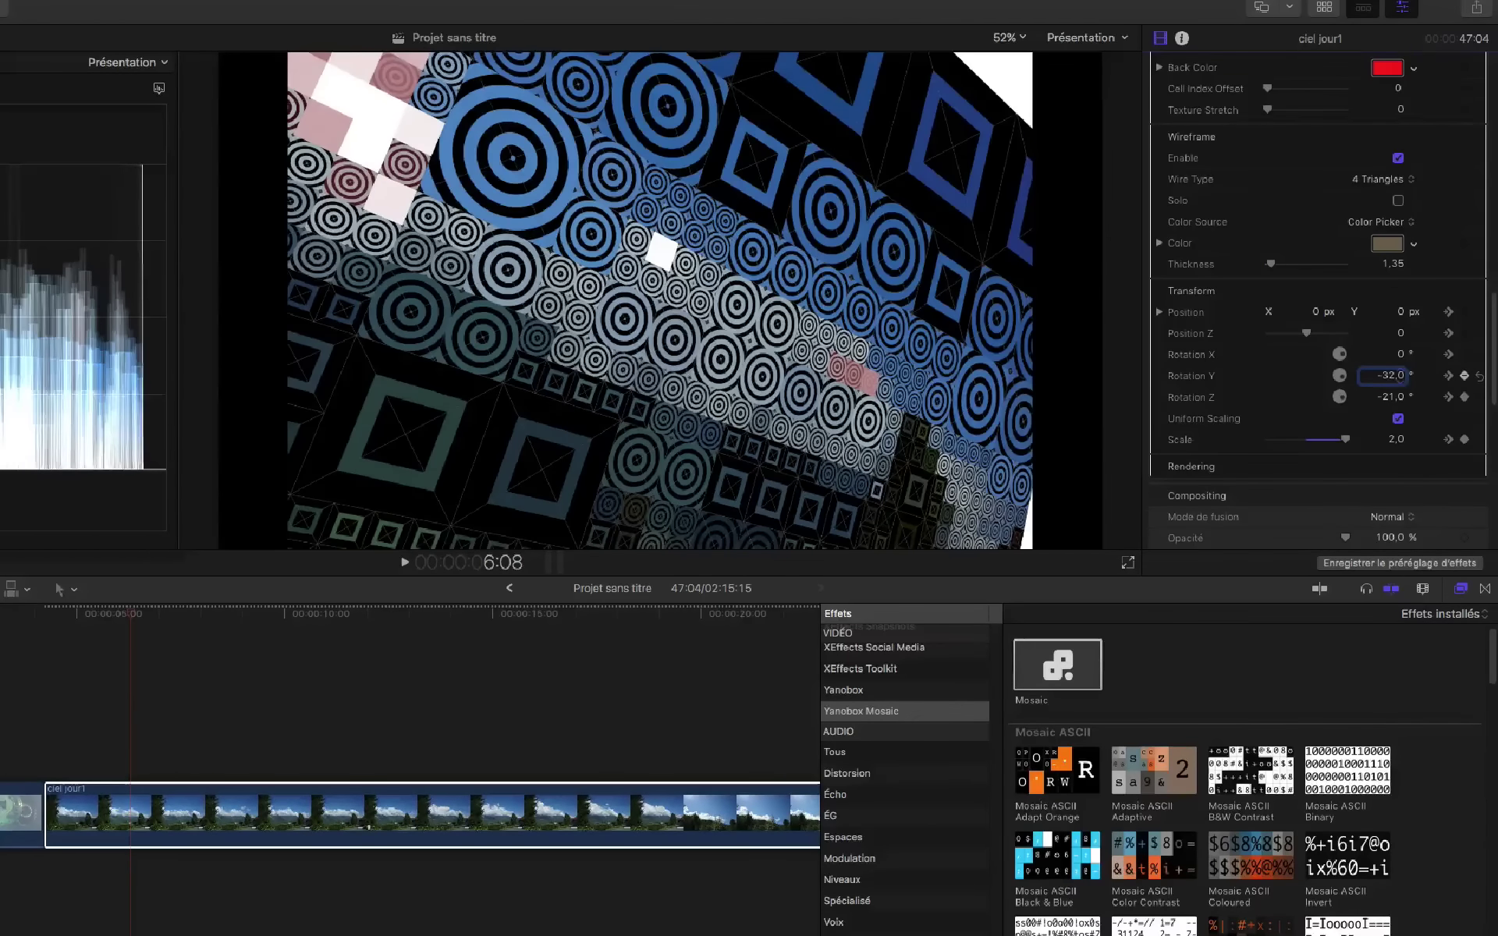
Try a Mosaic Rotation X of -9°, and settle on 39° at 6:08
left_click(1402, 351)
type("-9")
key("Return")
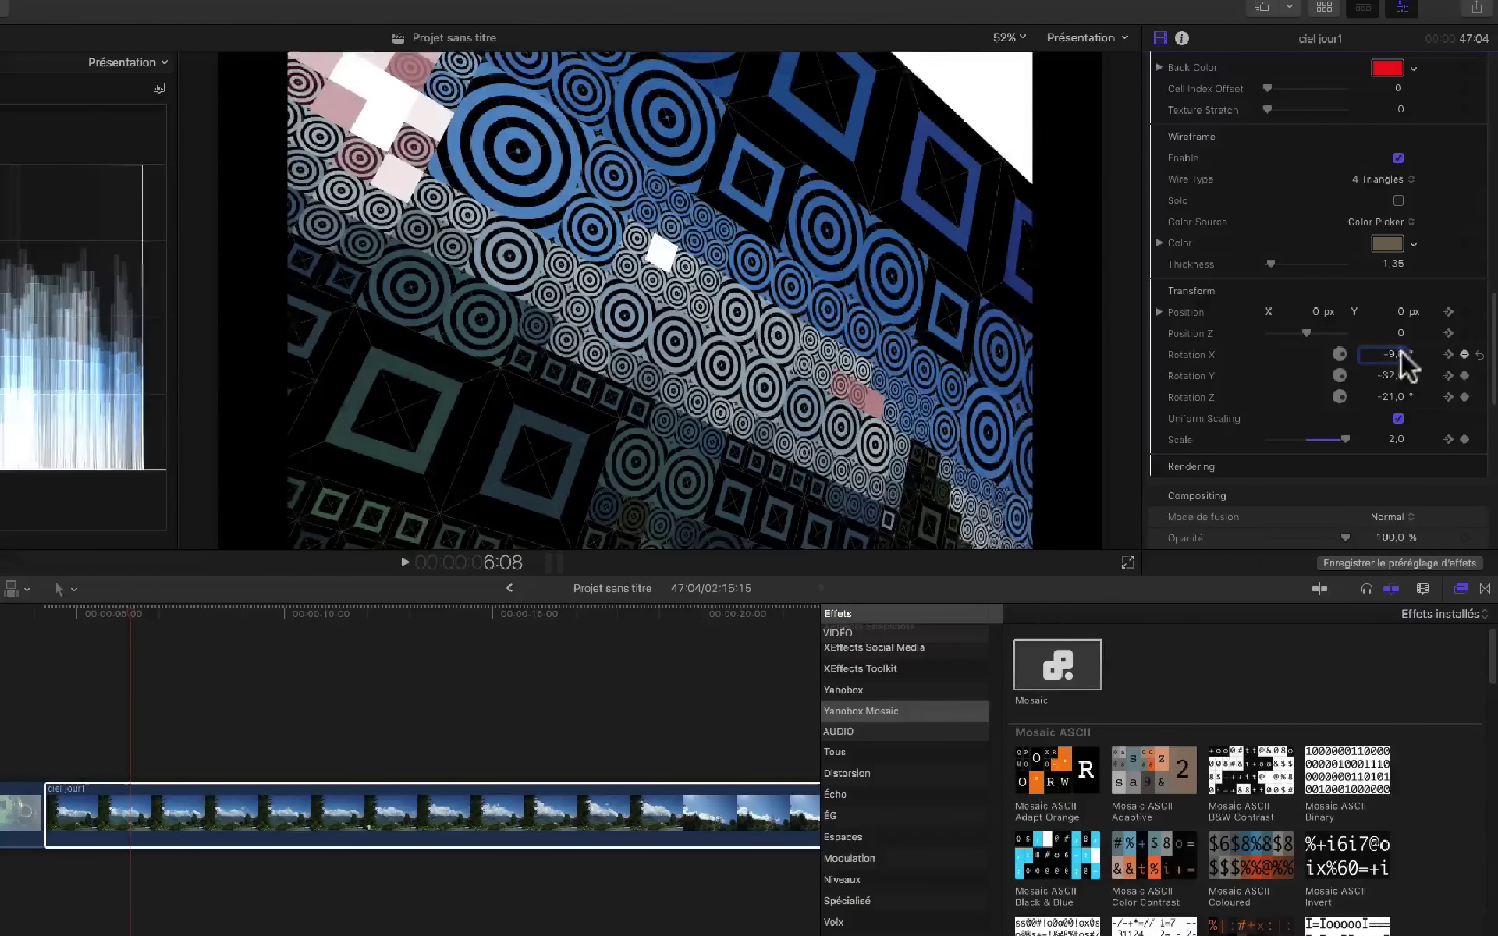
left_click(1402, 354)
type("20")
key("Return")
type("39")
key("Return")
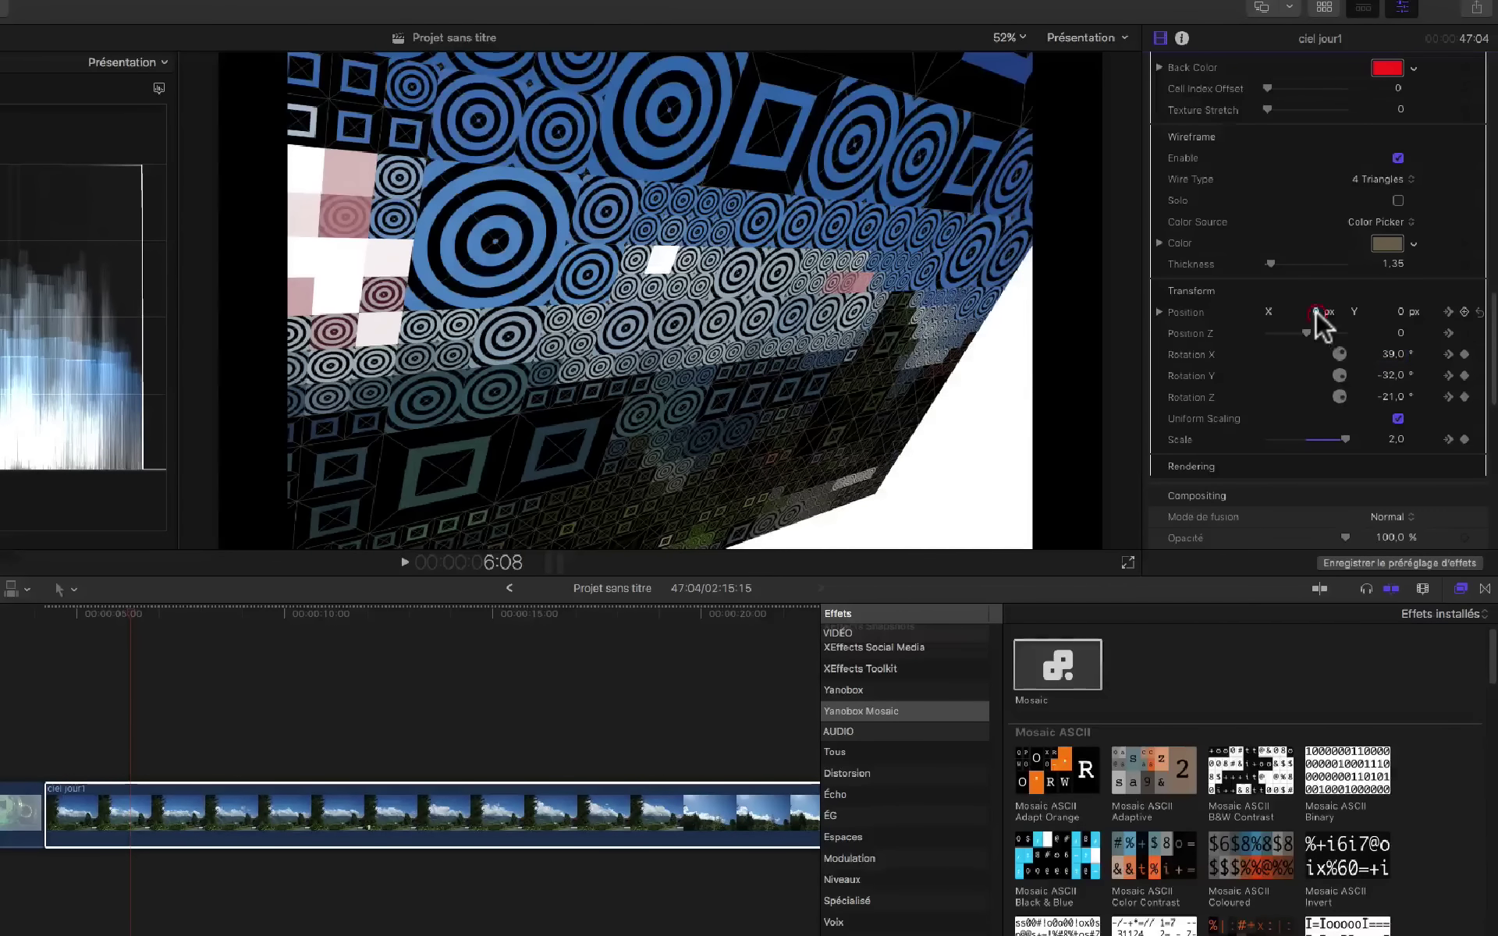
Shift the Mosaic Position X to about 1.06 px and increase Scale to 2.3
mouse_move(1314, 324)
left_mouse_down()
mouse_move(1281, 325)
mouse_move(1316, 324)
left_mouse_up()
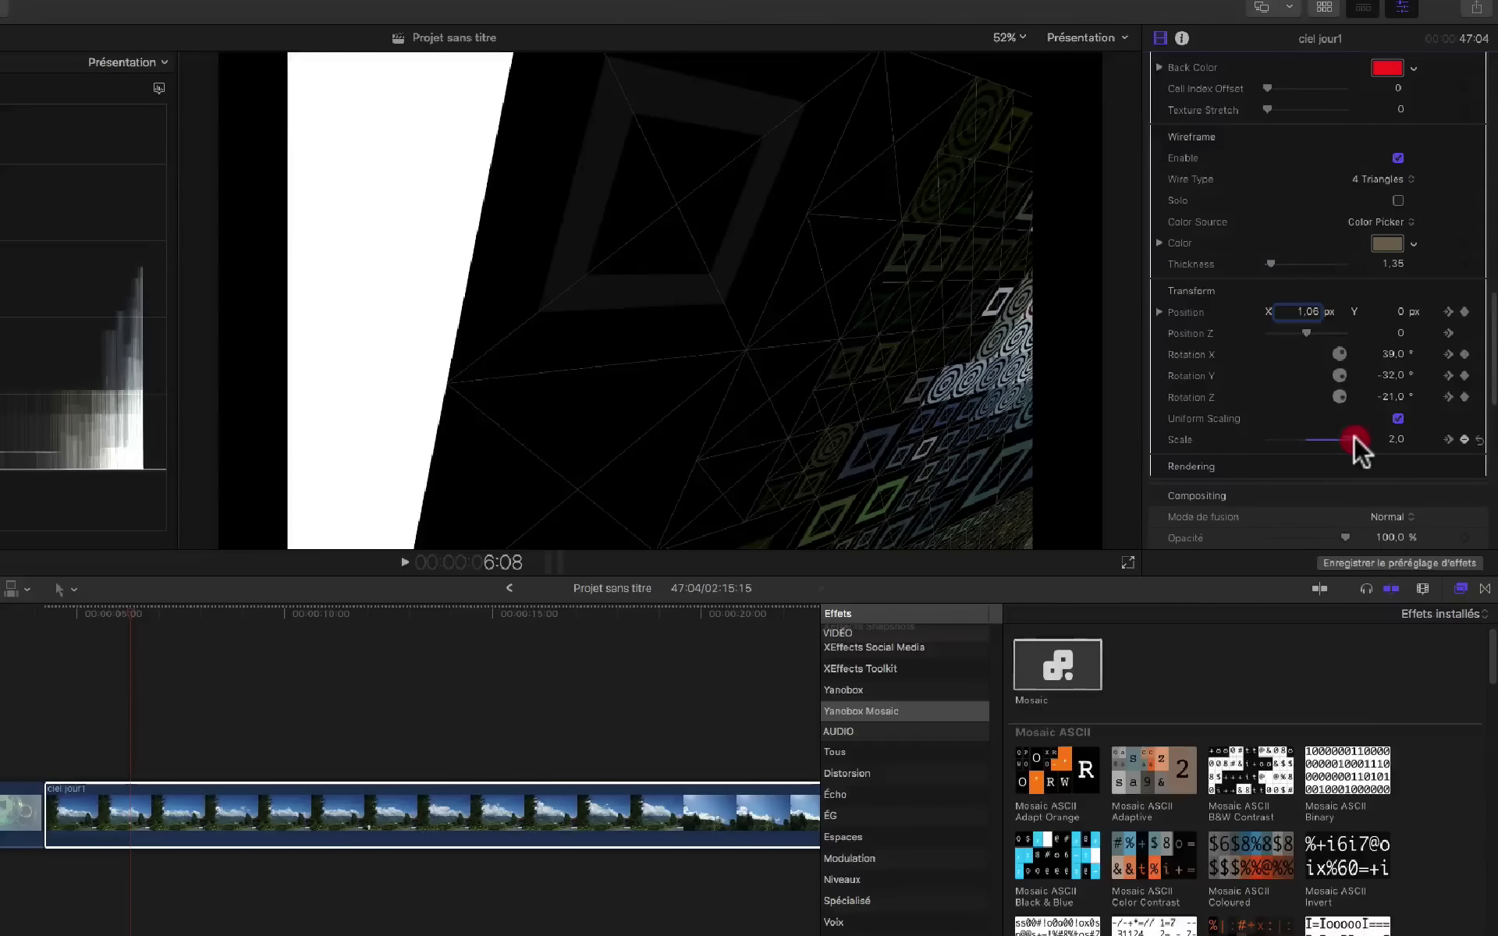
left_click(1395, 439)
left_click_drag(1396, 441, 1417, 441)
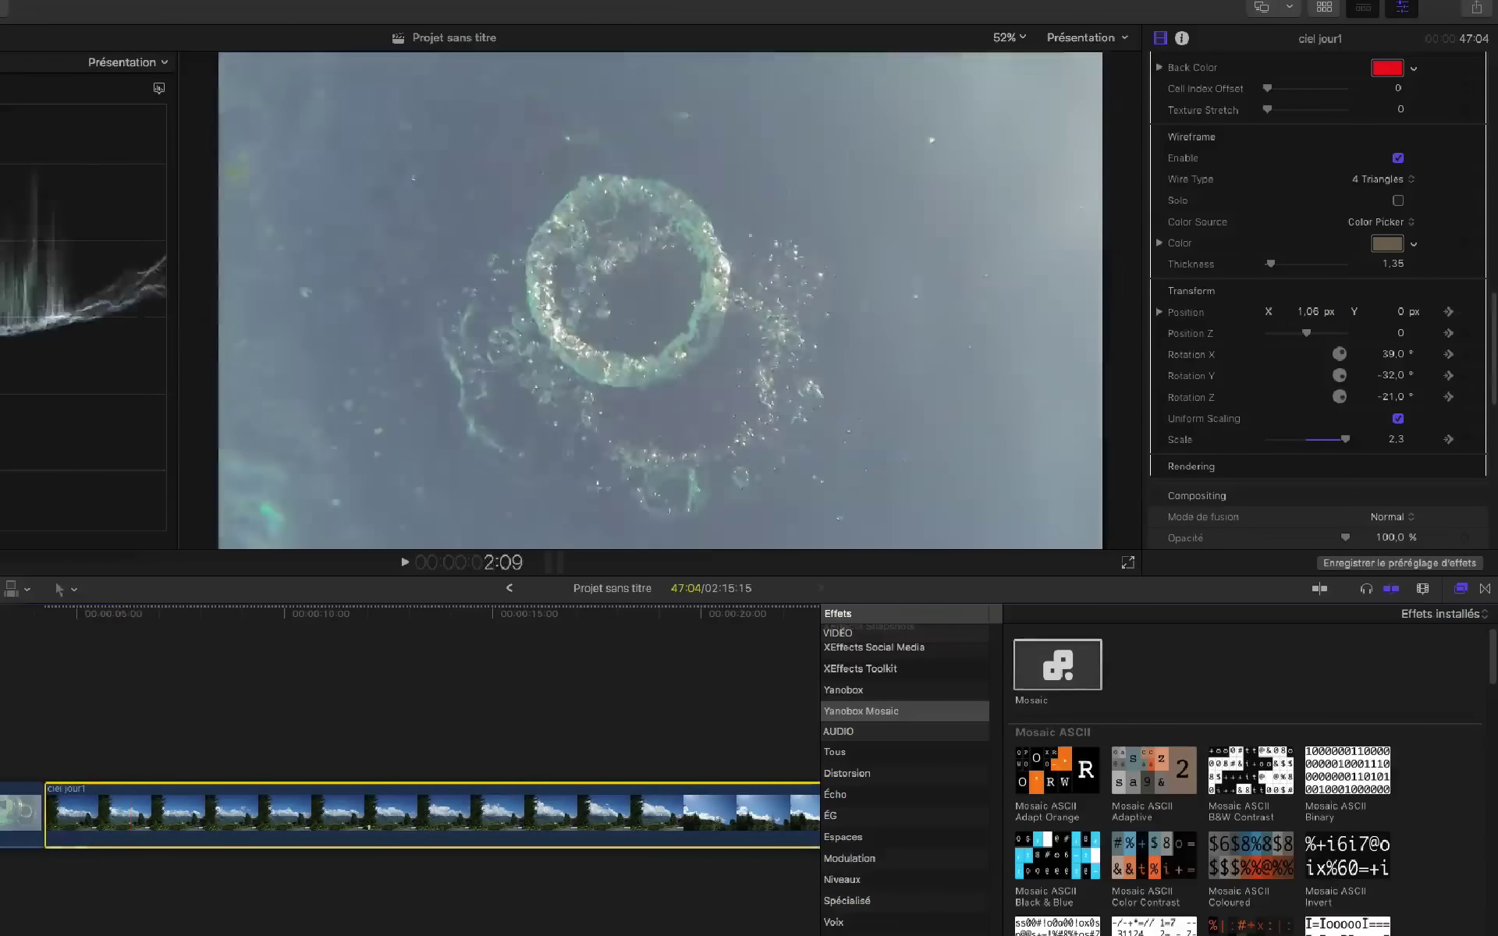
Play the ciel jour1 clip from its start at 4:06 through the keyframed transform to preview the animation
left_click(42, 649)
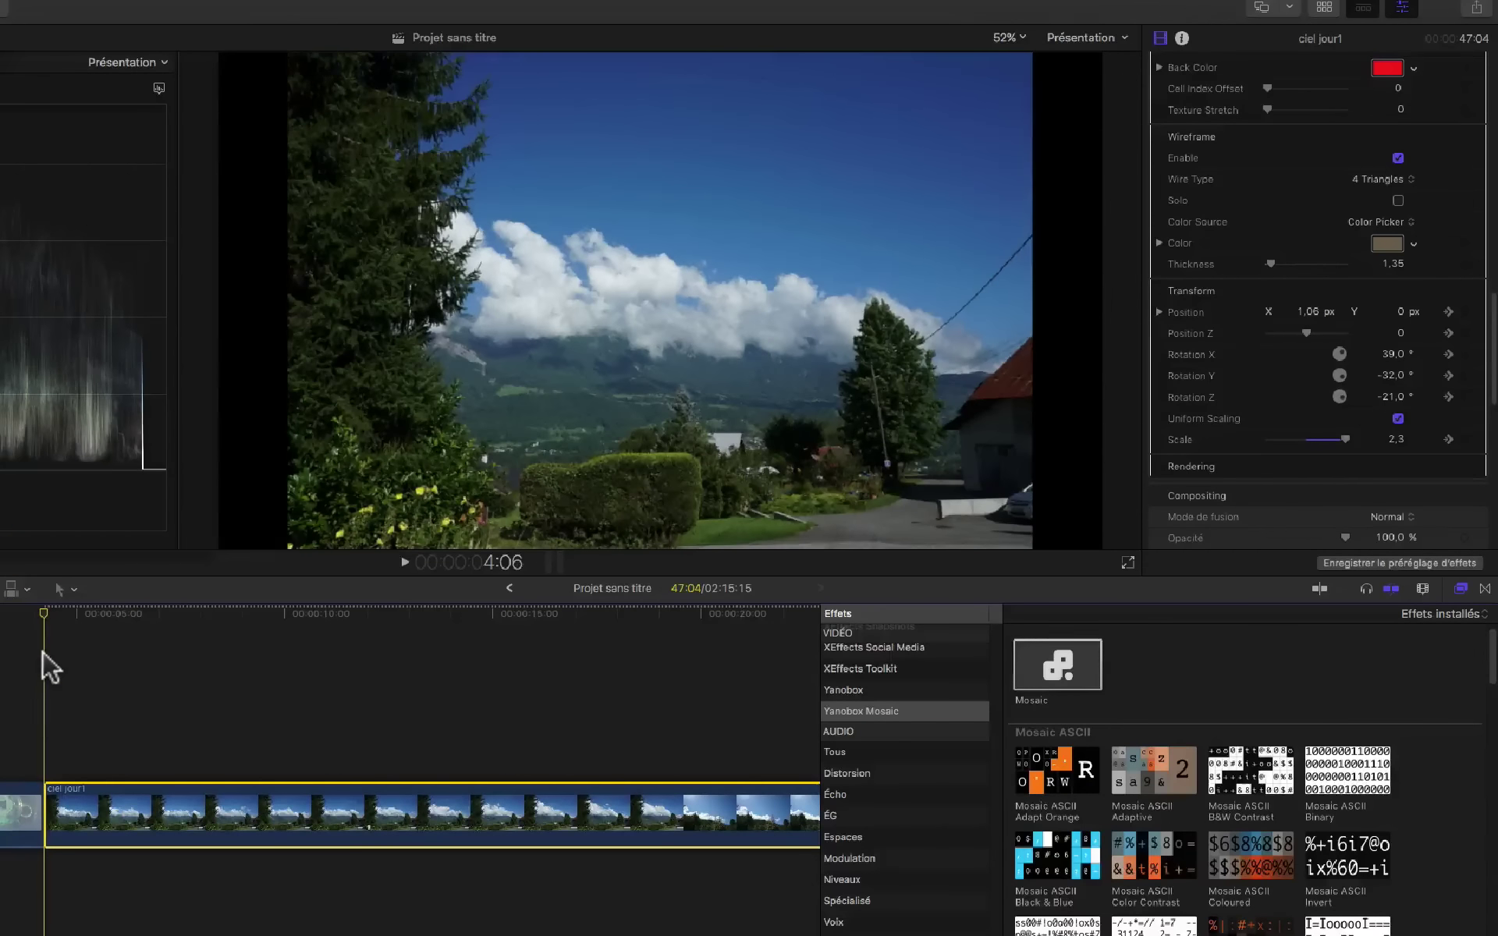
key("space")
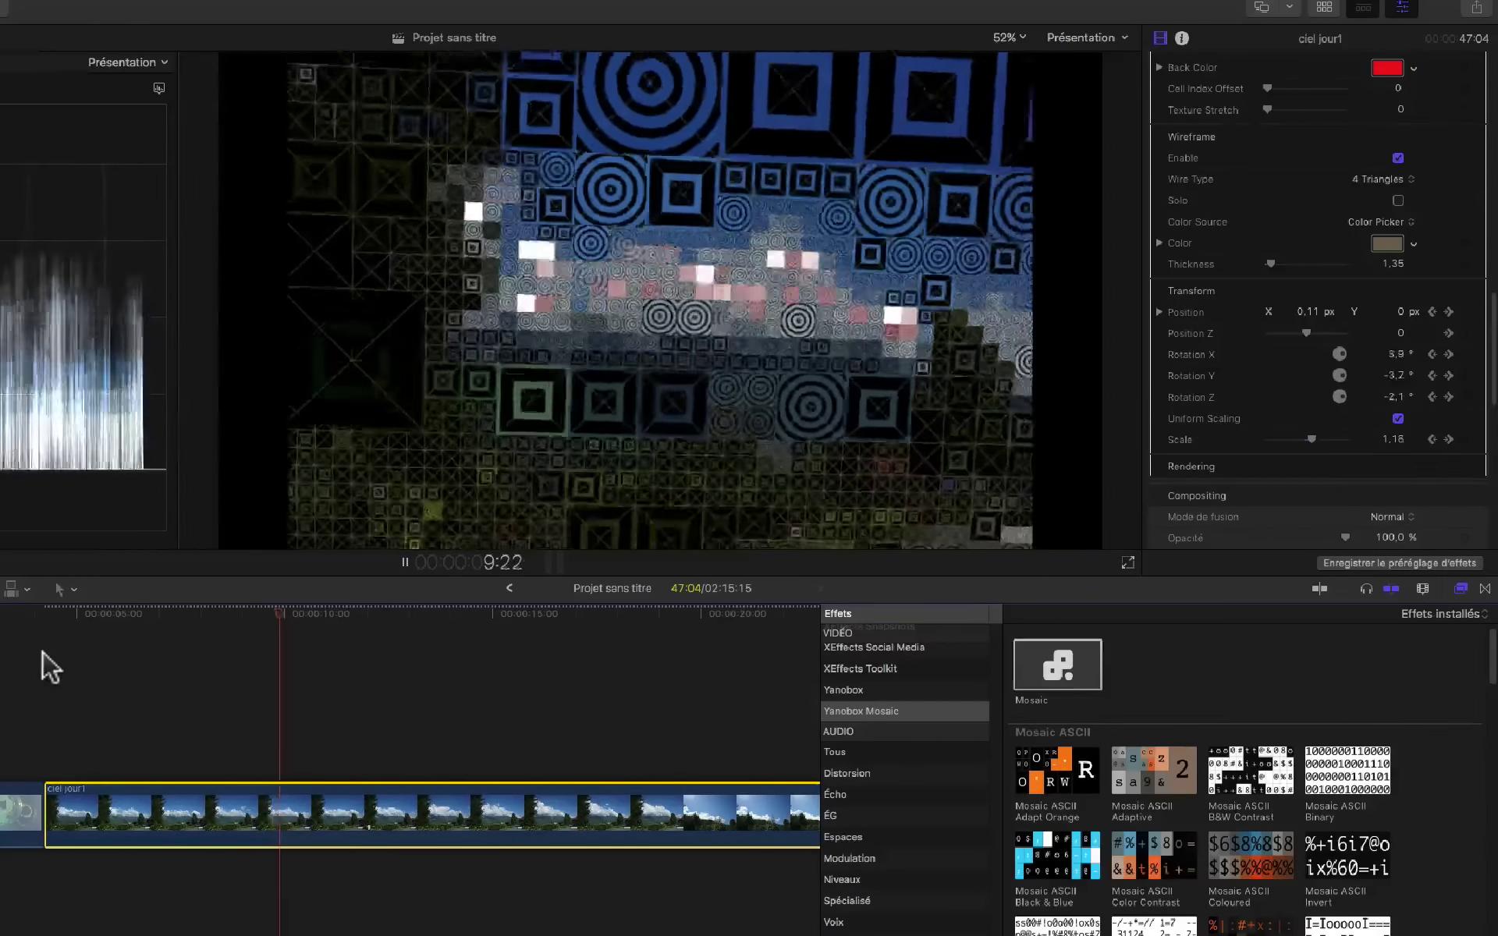
key("space")
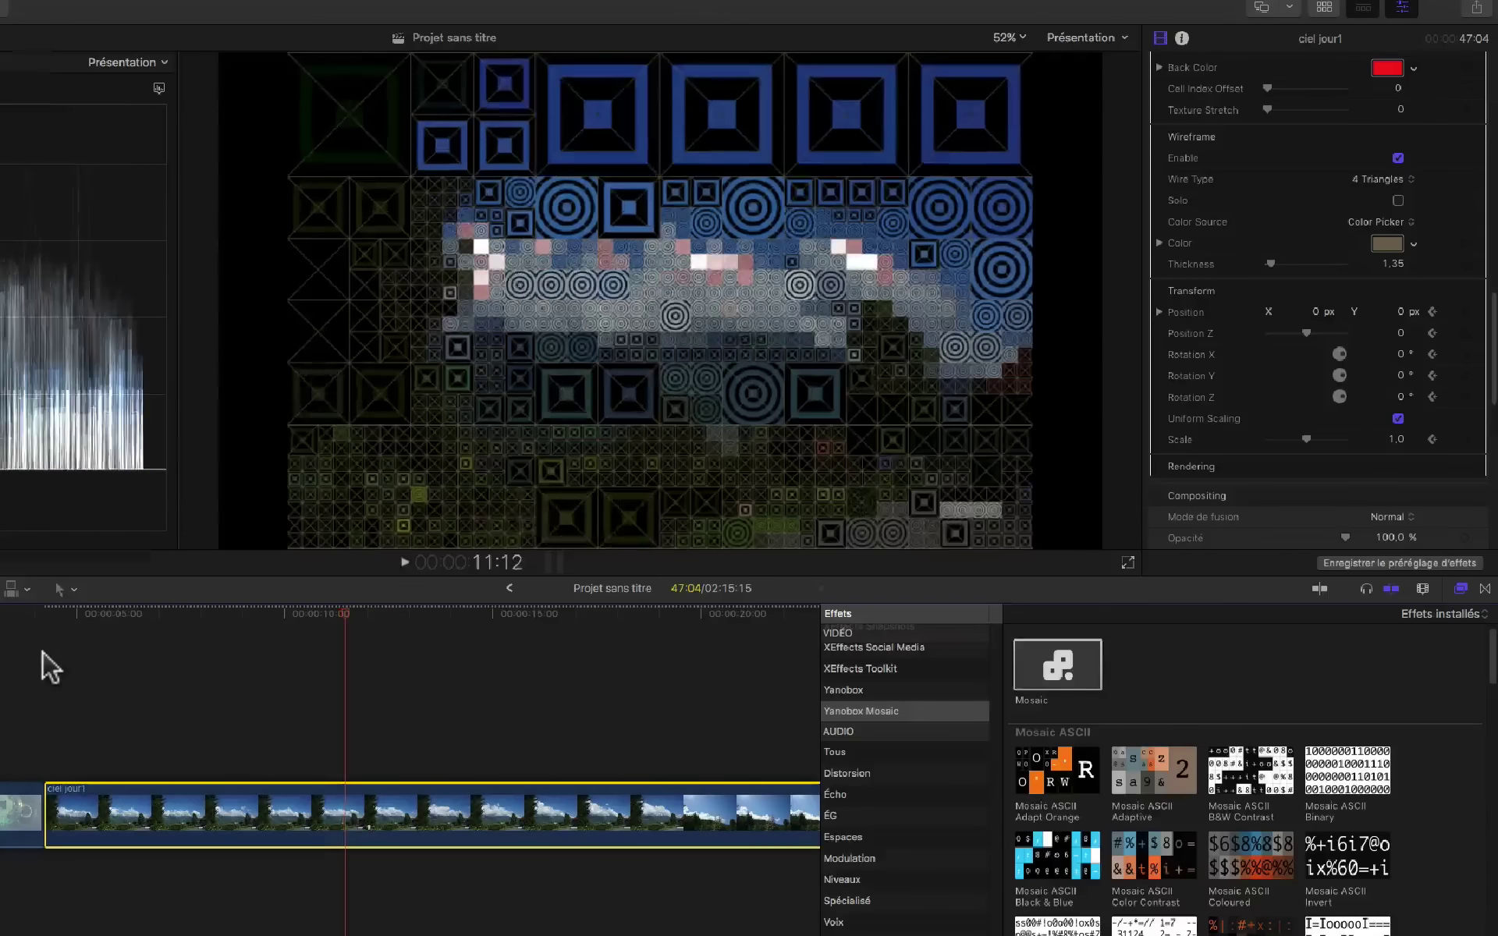
Show the Mosaic Rendering parameters and try Anti-aliasing at Medium with Motion Blur at High
scroll(1418, 436, "down", 1)
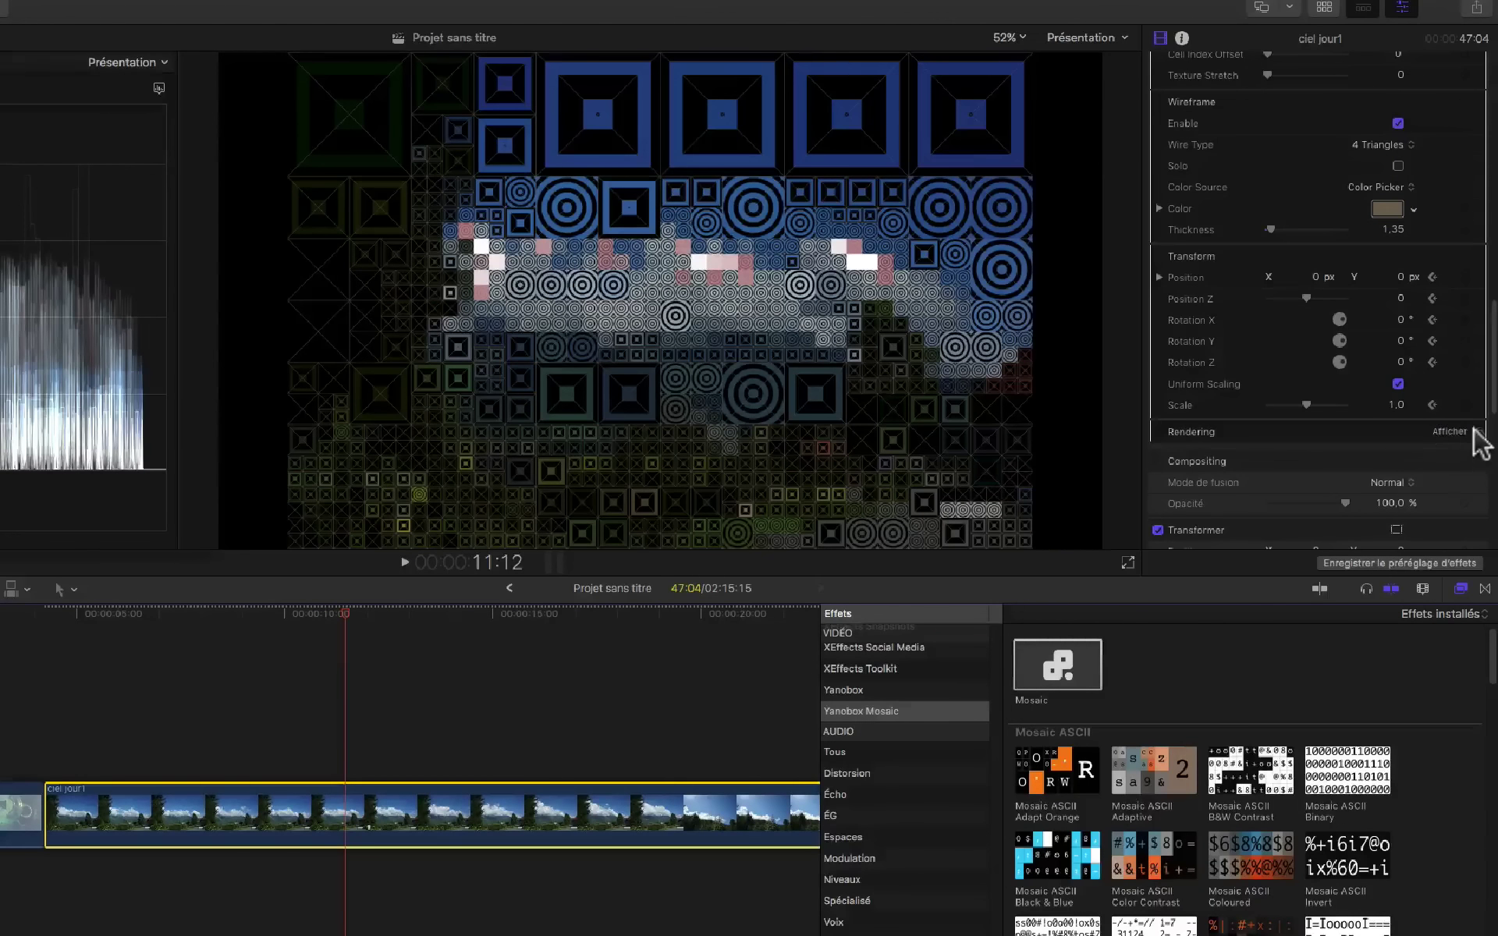
left_click(1444, 433)
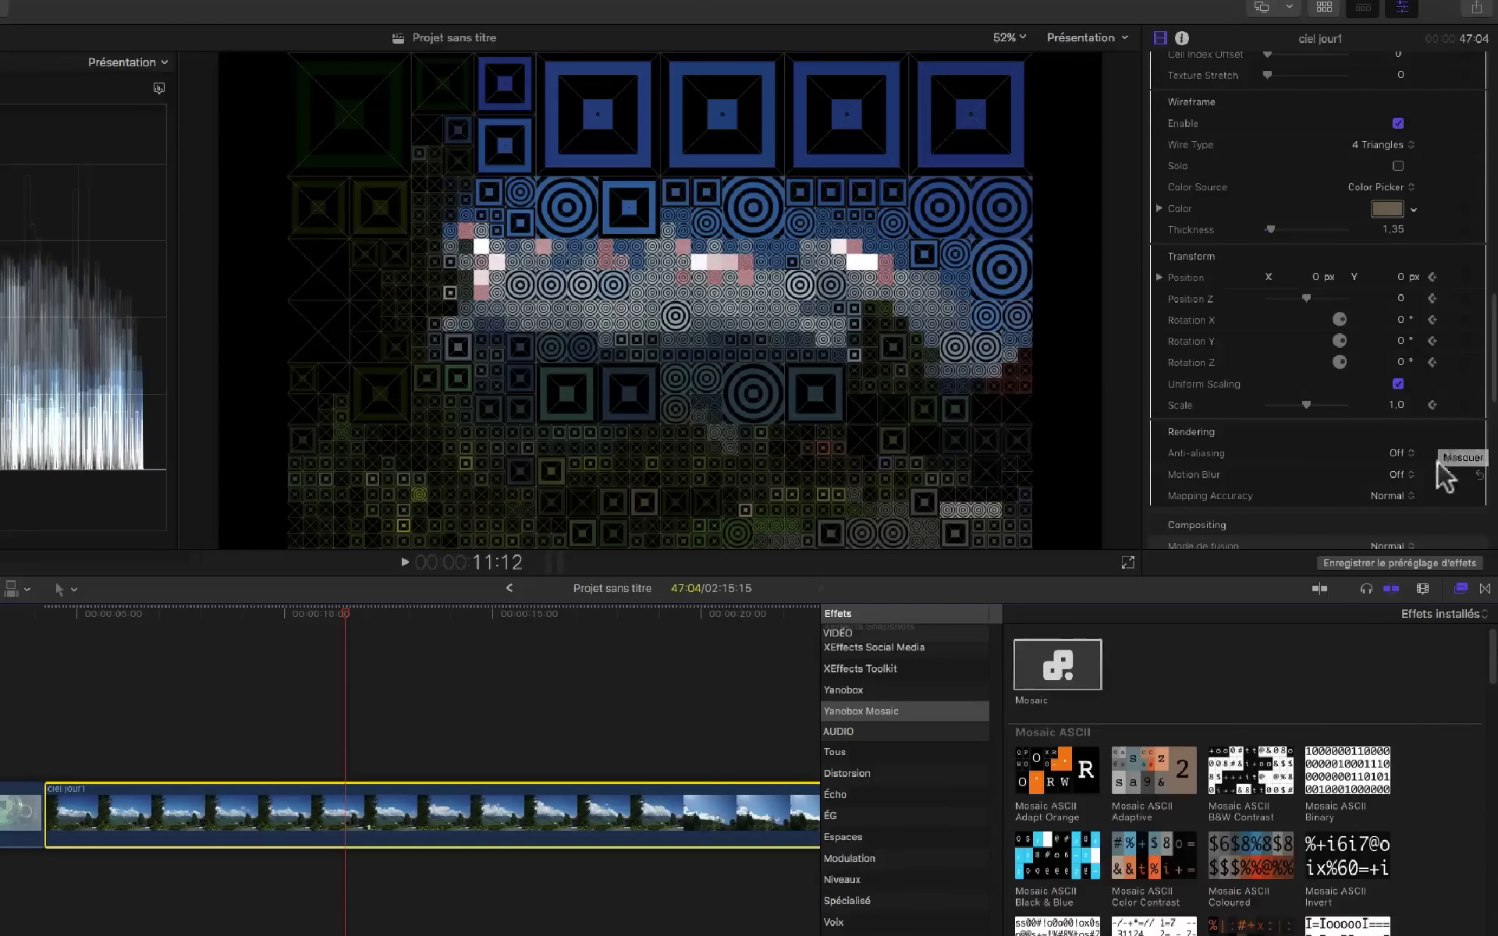
left_click(1401, 453)
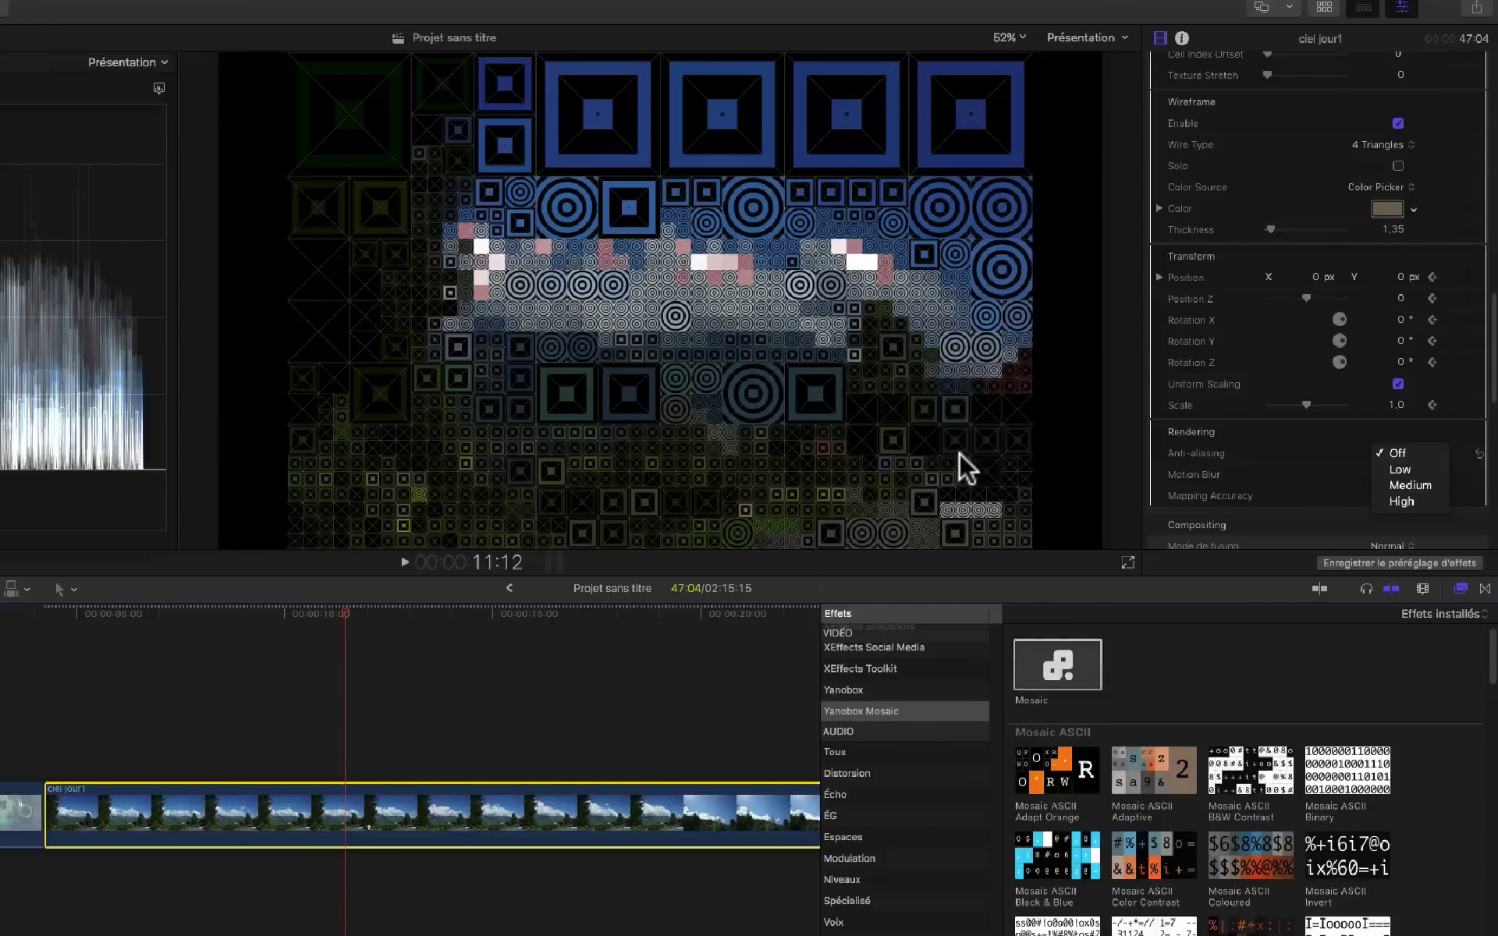
left_click(1411, 487)
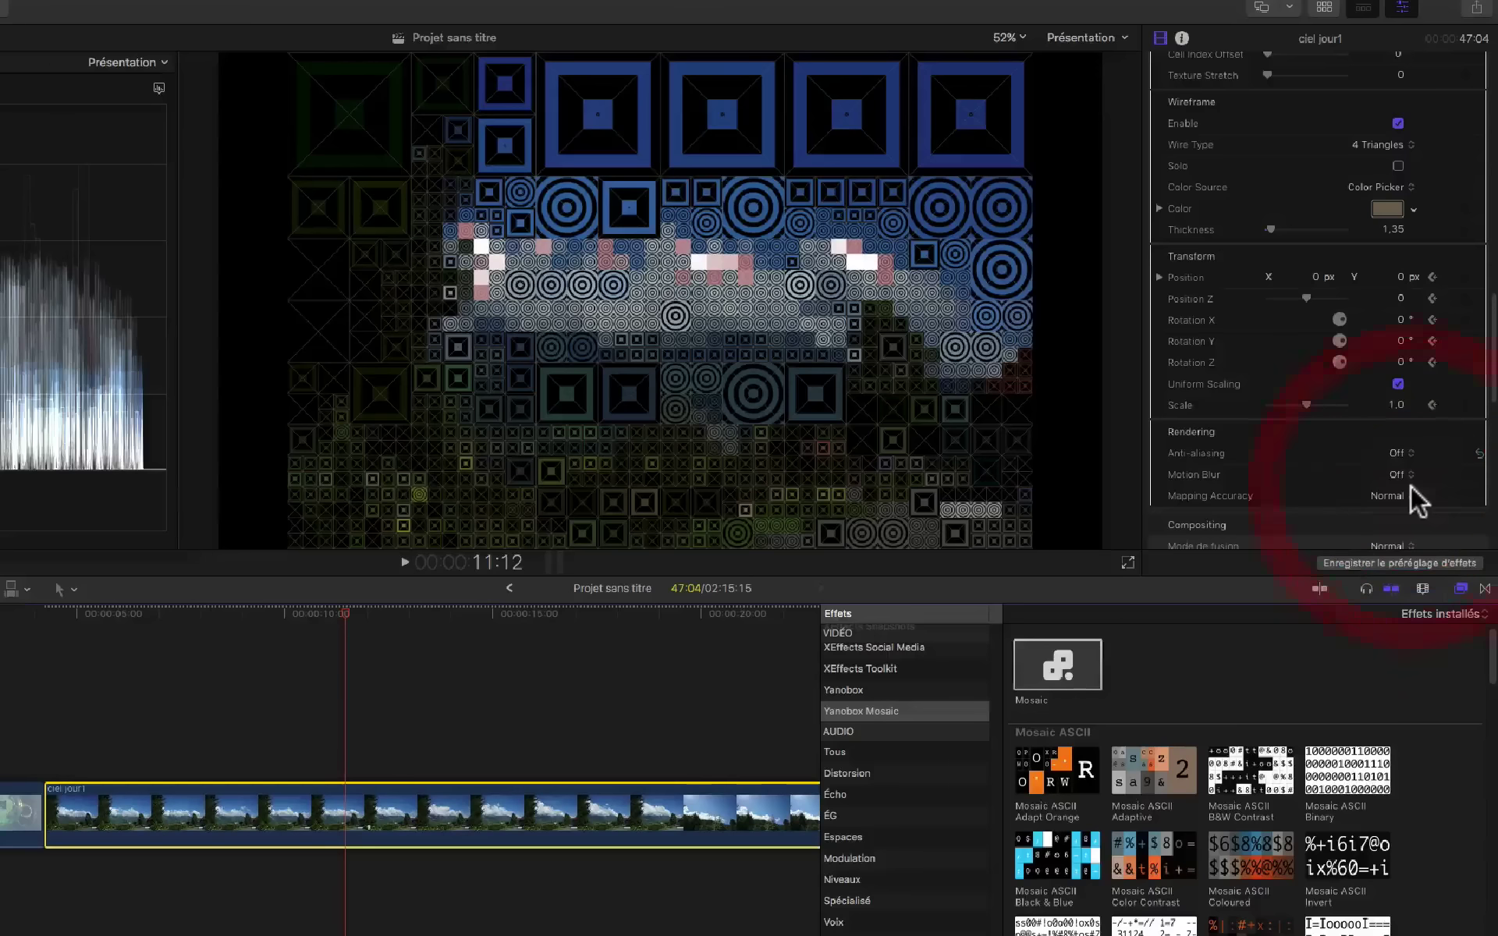
left_click(1399, 478)
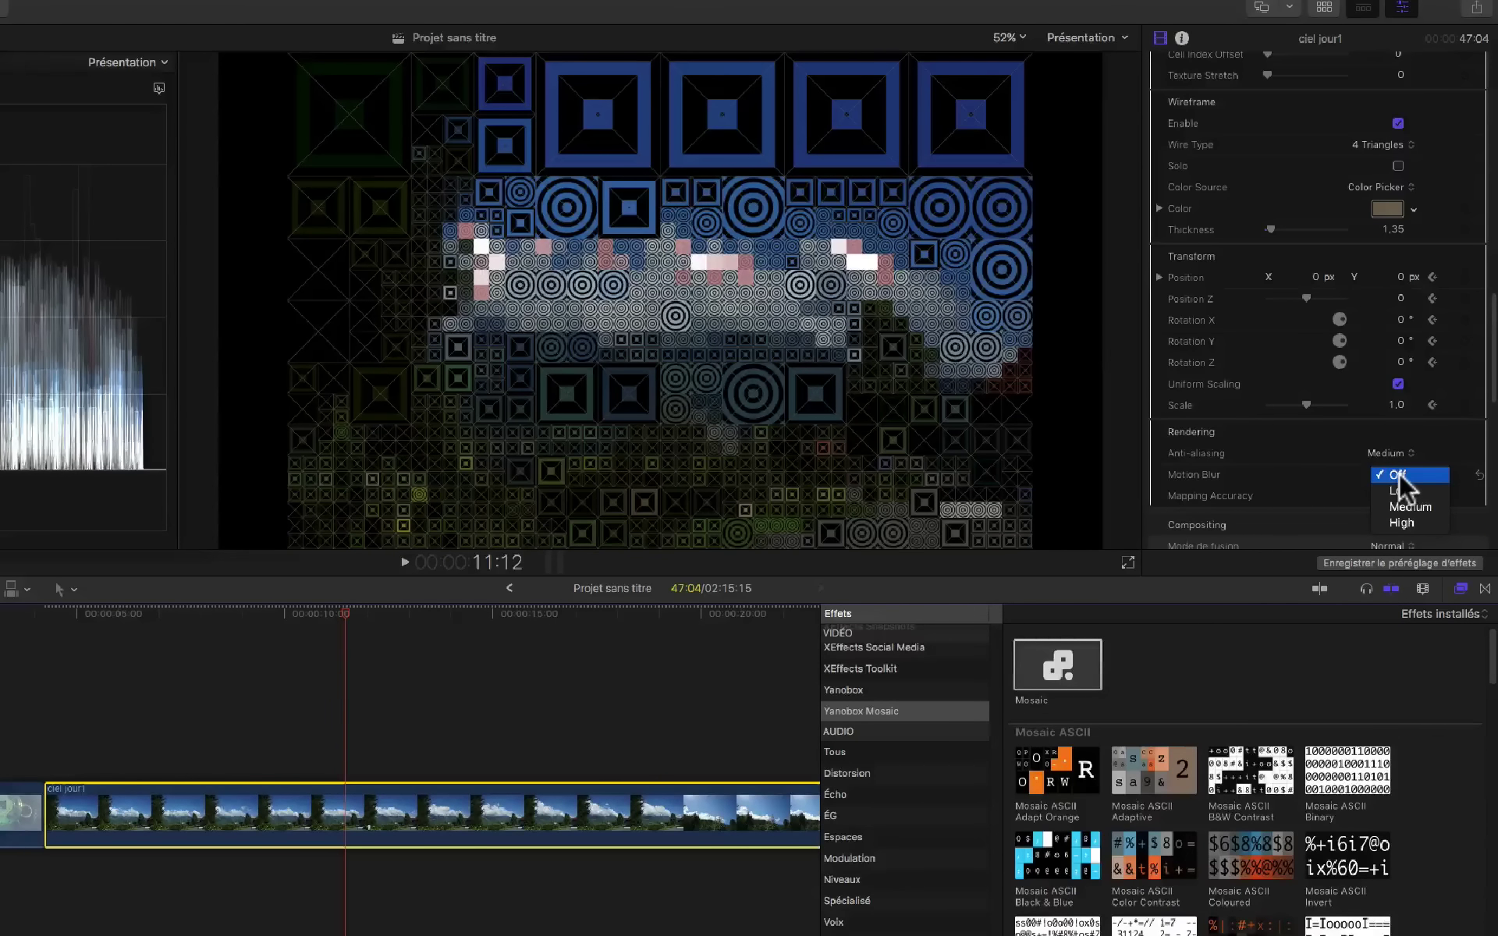
left_click(1413, 521)
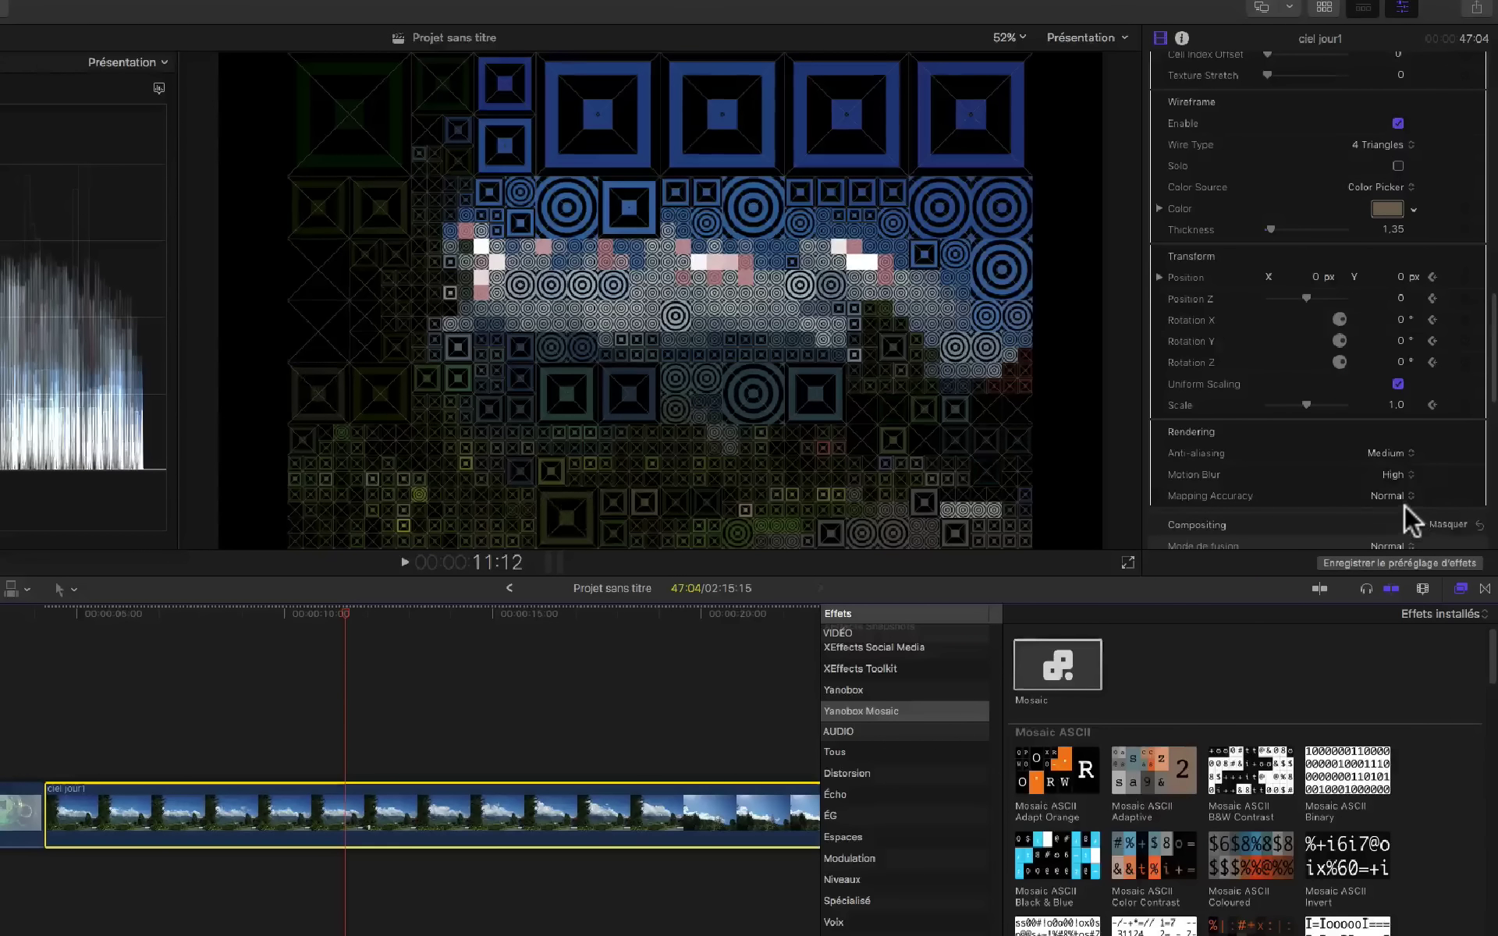
left_click(1411, 502)
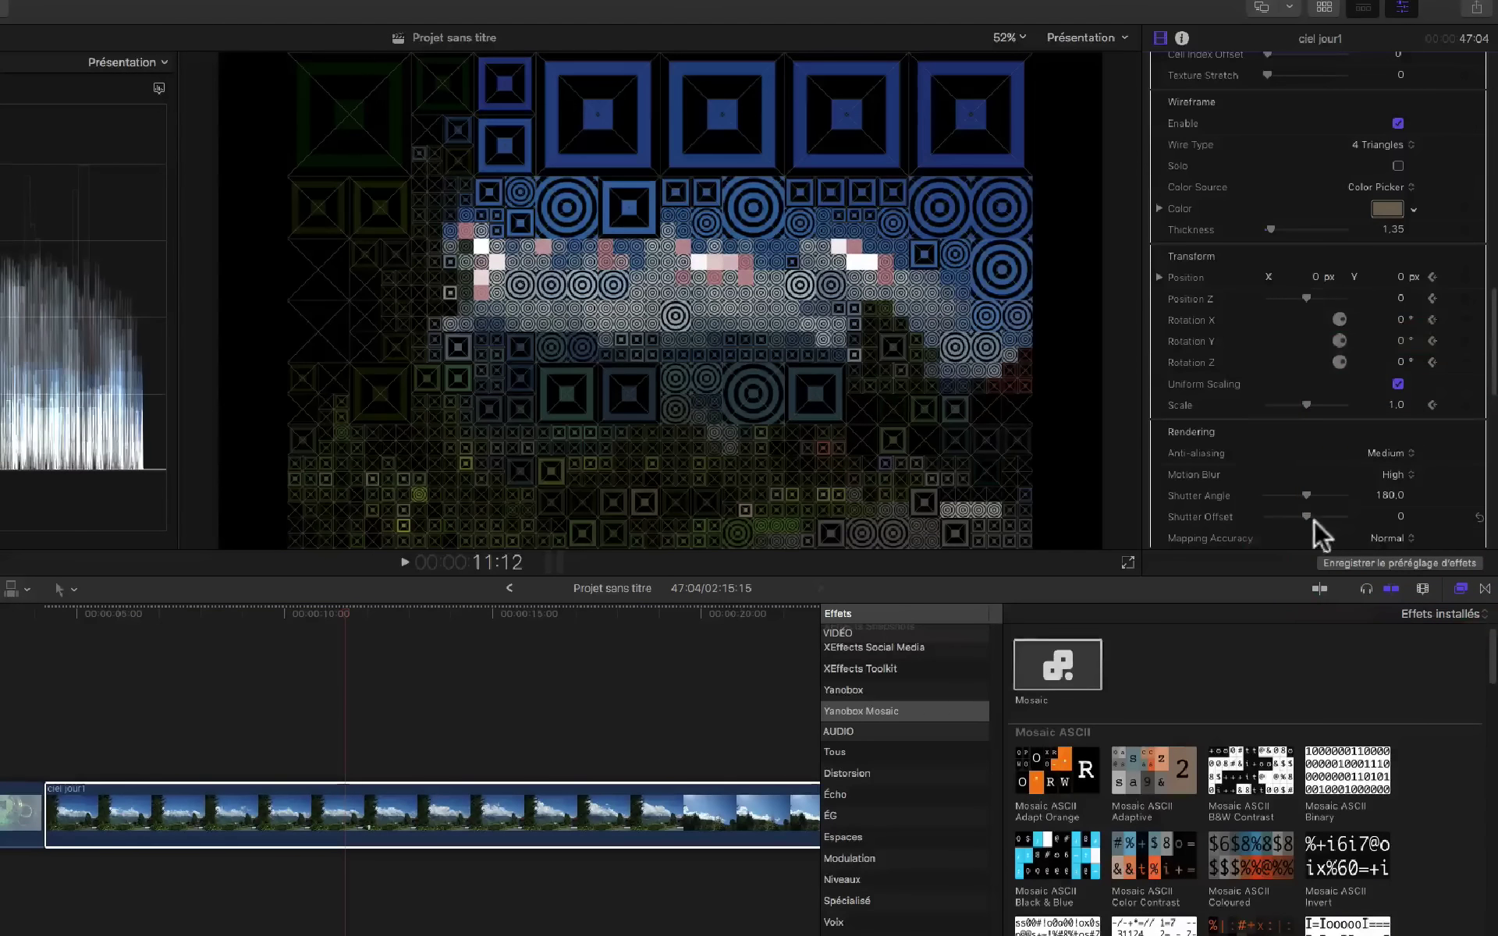
Set both Anti-aliasing and Motion Blur back to Off
left_click(1406, 449)
left_click(1398, 427)
left_click(1398, 476)
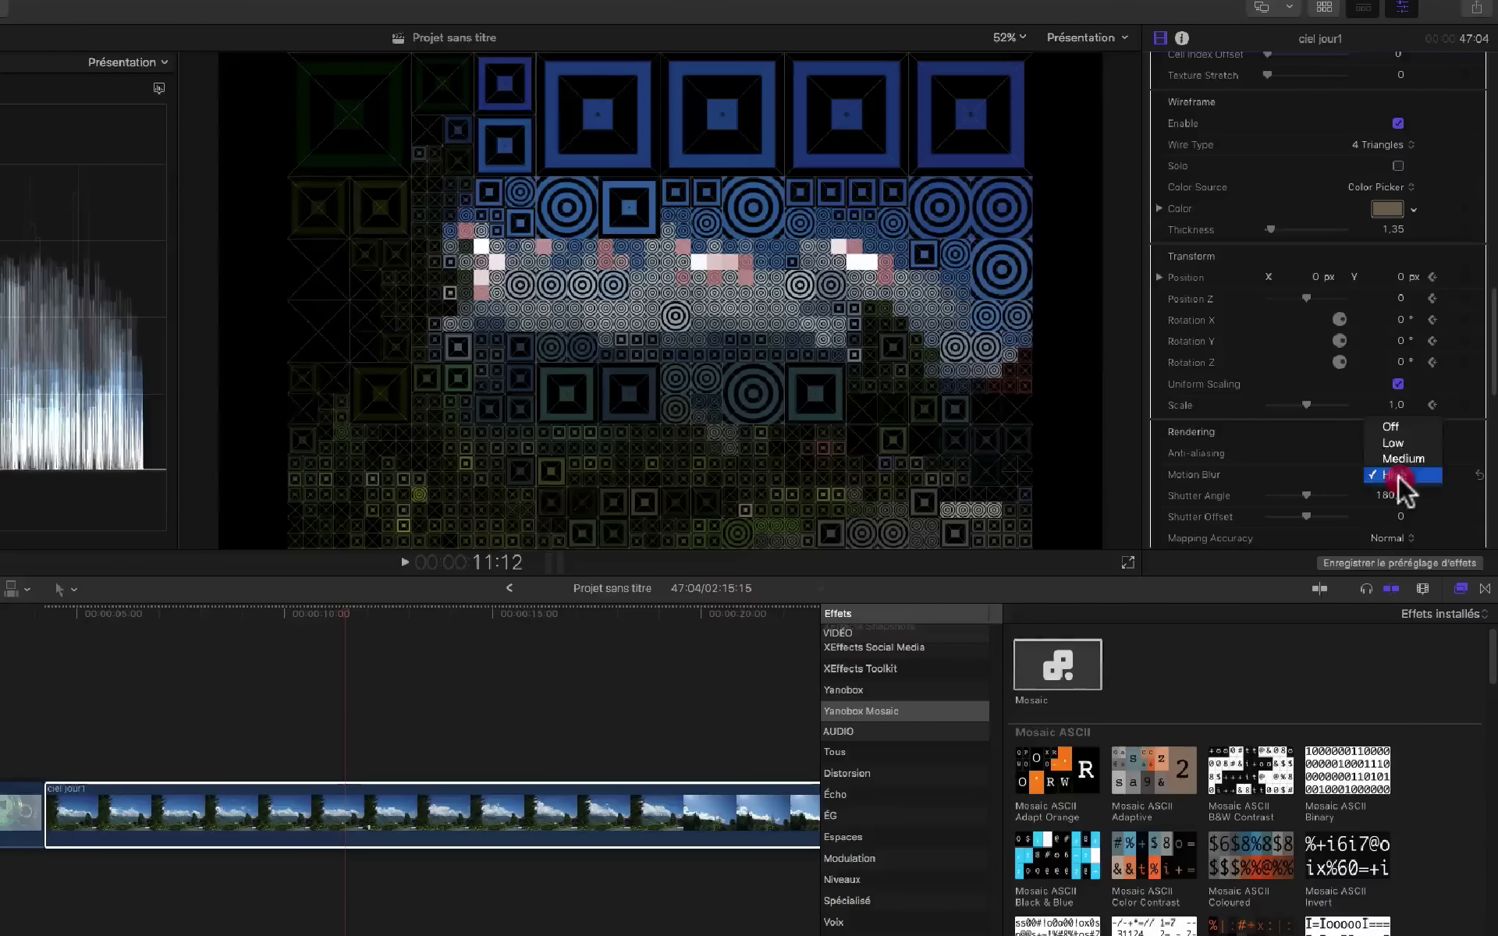
left_click(1414, 429)
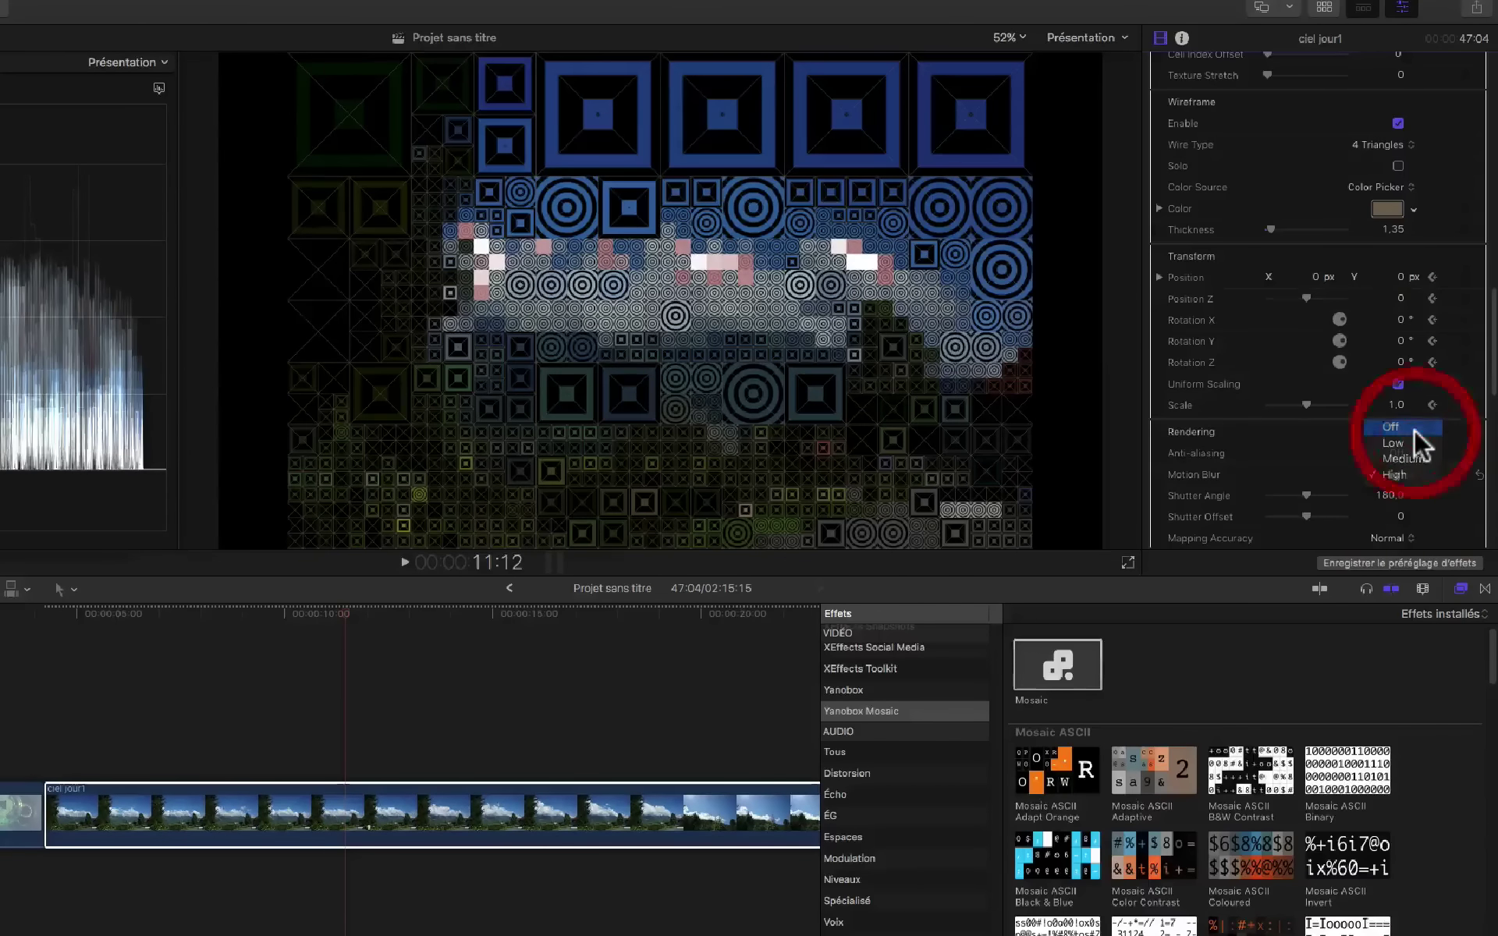
Check the Mapping Accuracy options and keep the setting at Normal
left_click(1396, 498)
left_click(1400, 487)
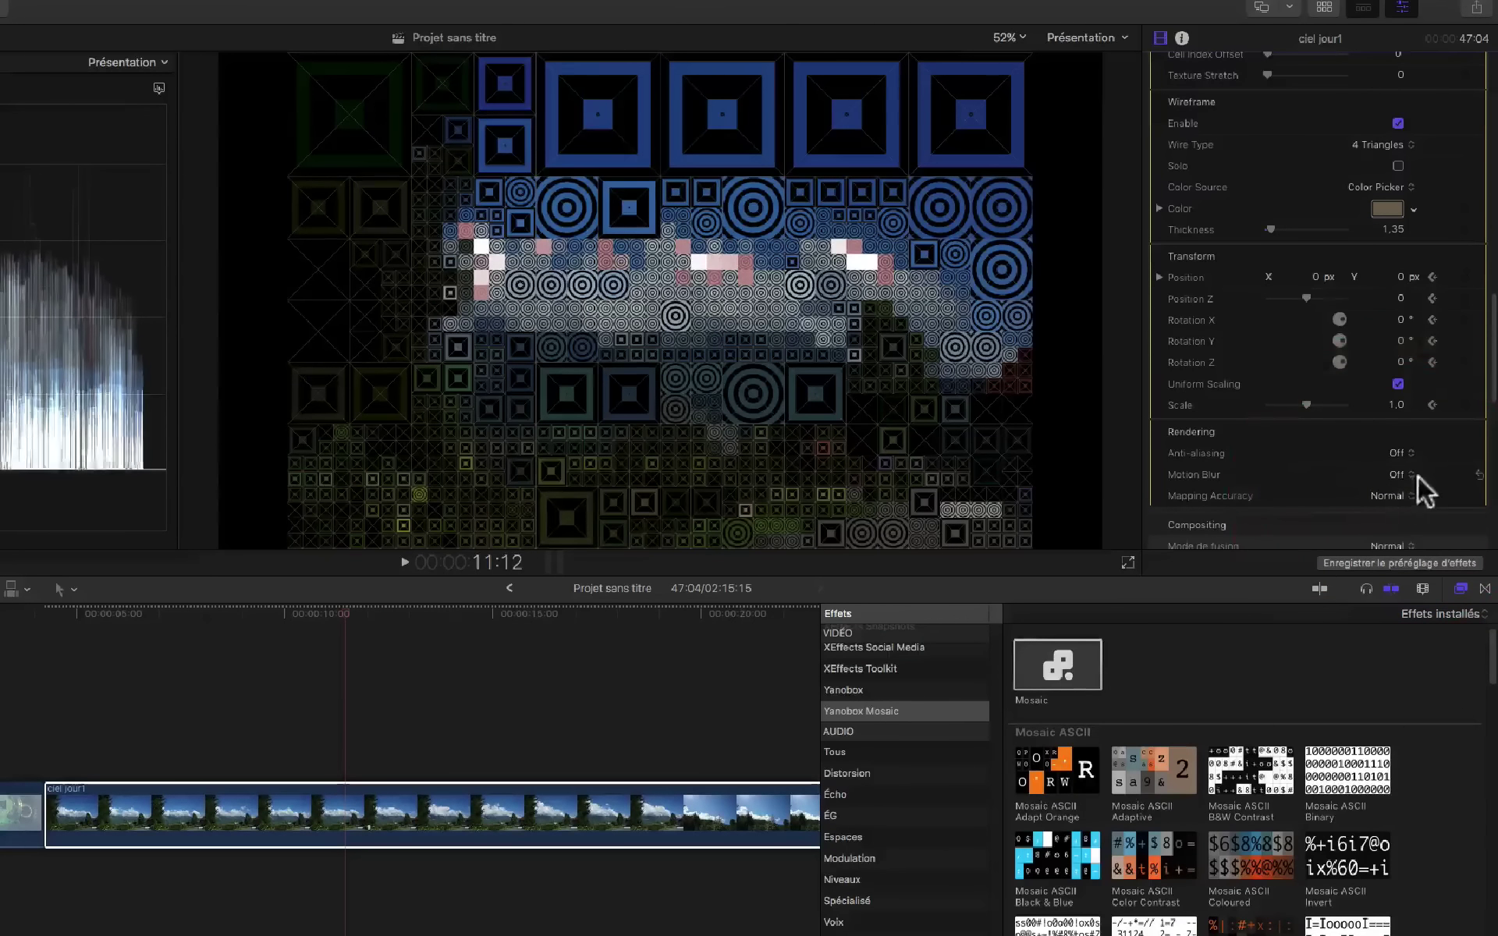
left_click(1403, 497)
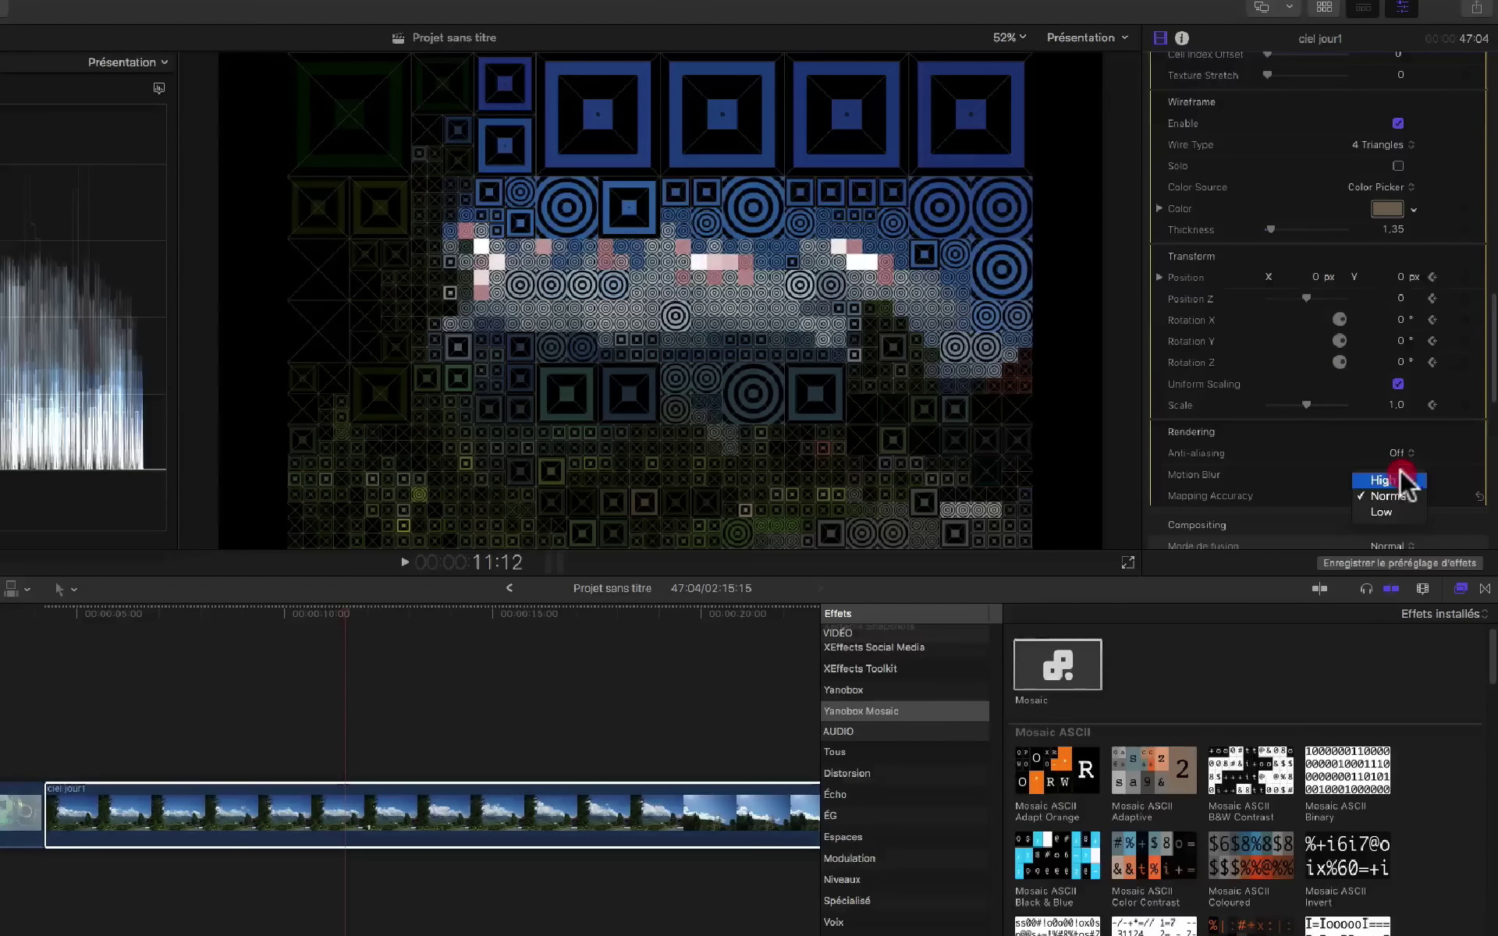
left_click(1403, 497)
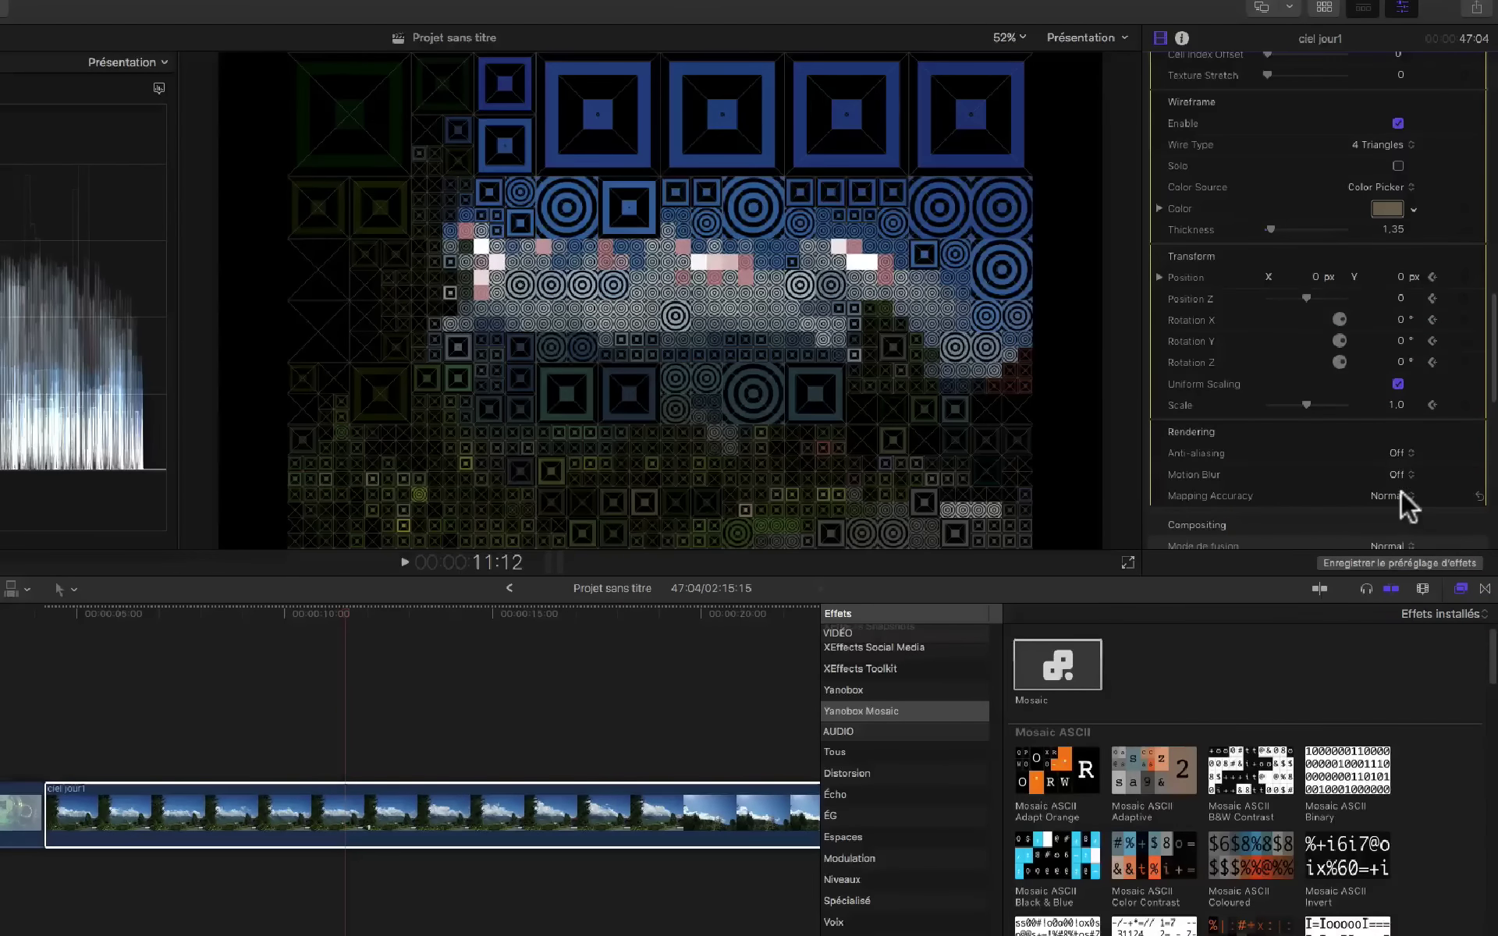